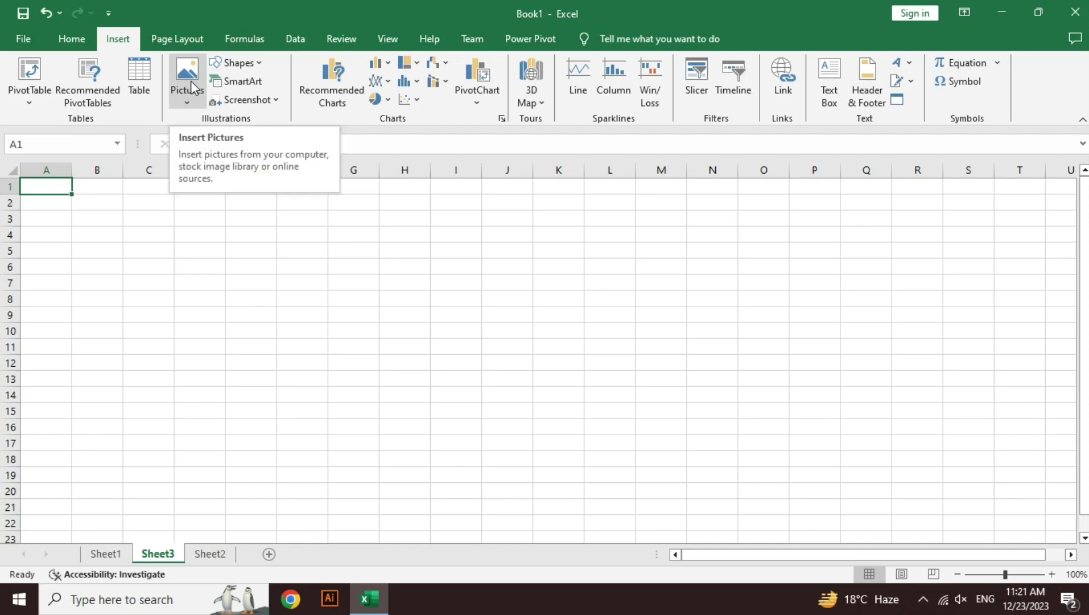
# - Show the Insert Picture From choices (This Device or Online Pictures) on empty Sheet3
pyautogui.click(190, 98)
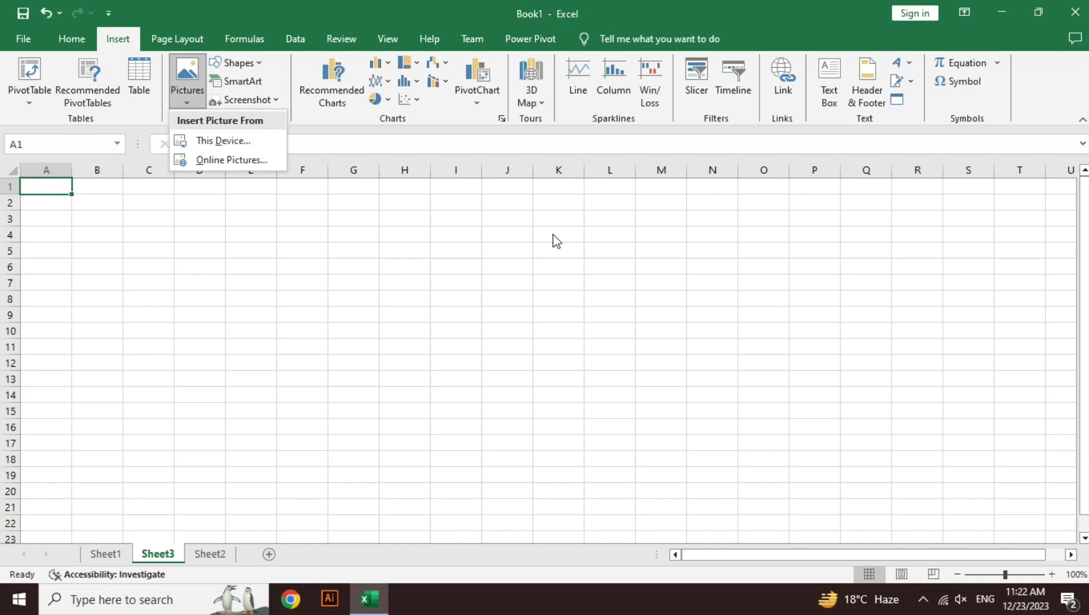
# - Insert the chatgot-01 image from the course posts folder on this computer
pyautogui.click(247, 146)
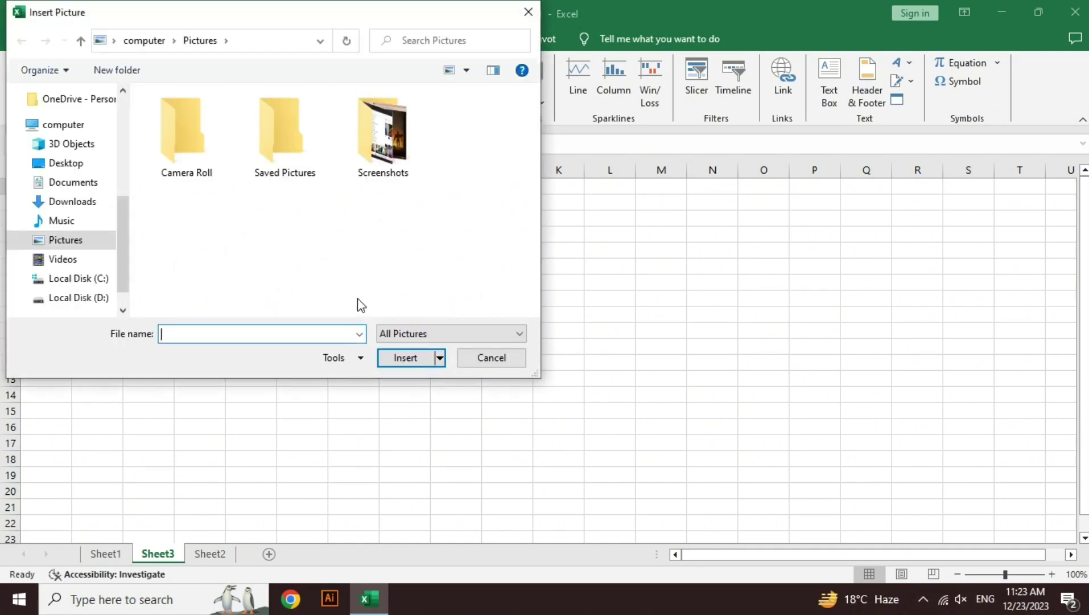
pyautogui.moveTo(236, 14); pyautogui.dragTo(369, 87)
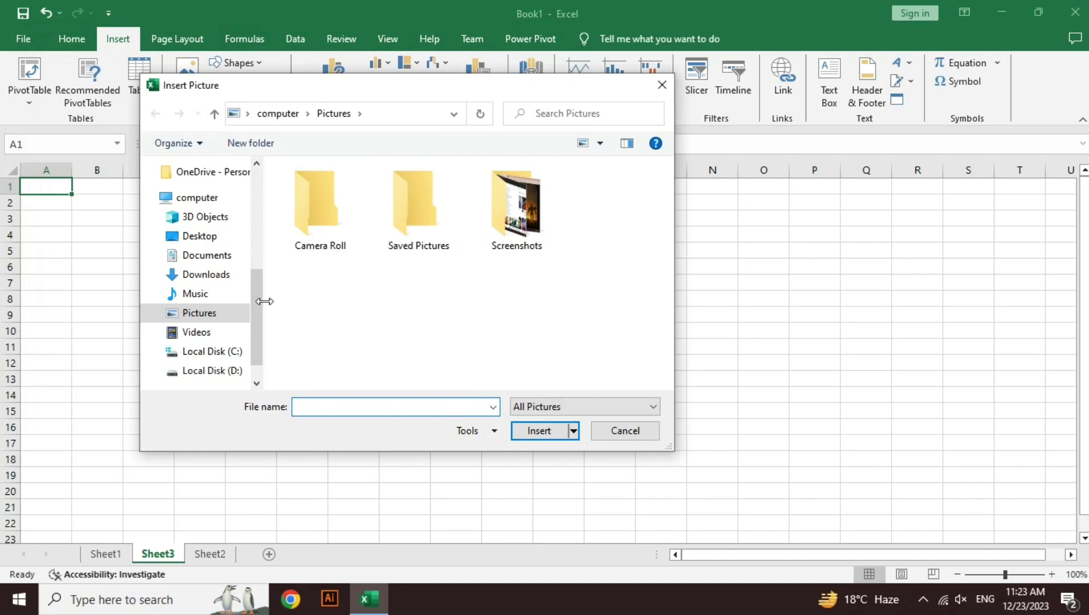
pyautogui.moveTo(260, 306); pyautogui.dragTo(260, 285)
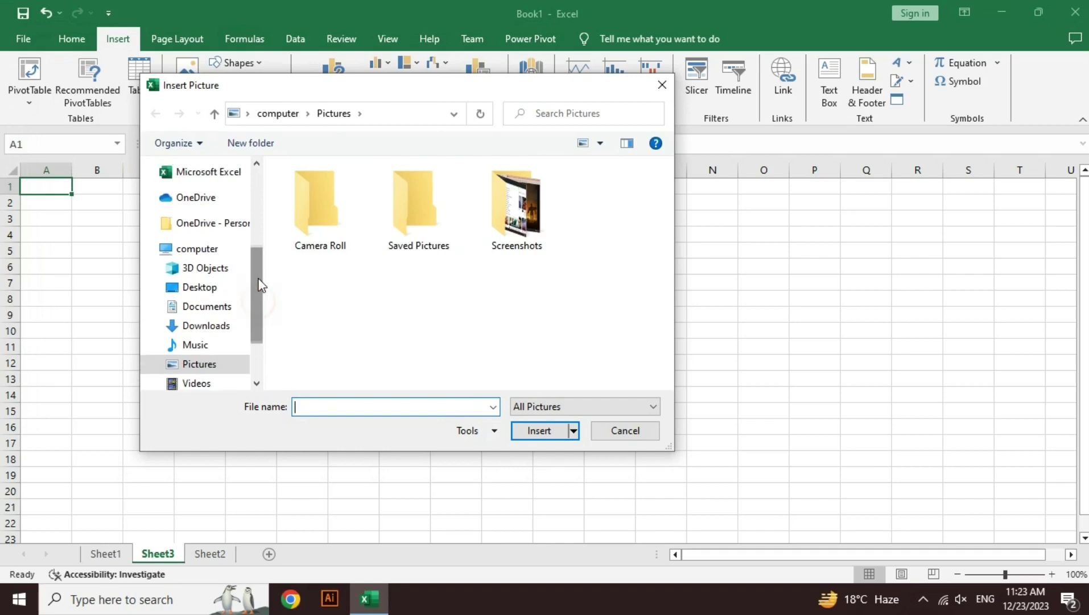
pyautogui.click(319, 218)
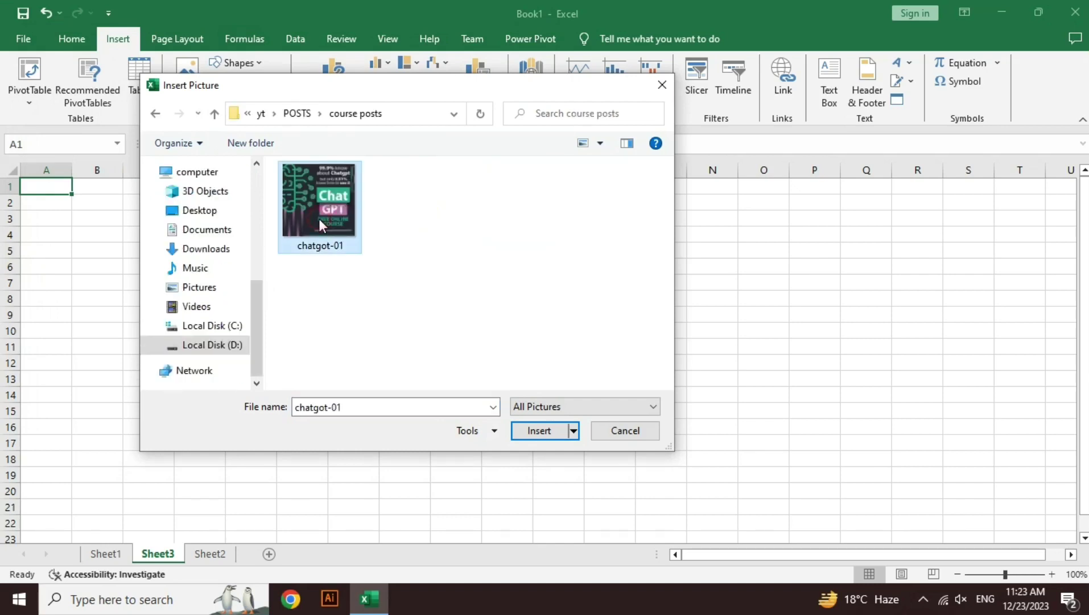
pyautogui.click(536, 431)
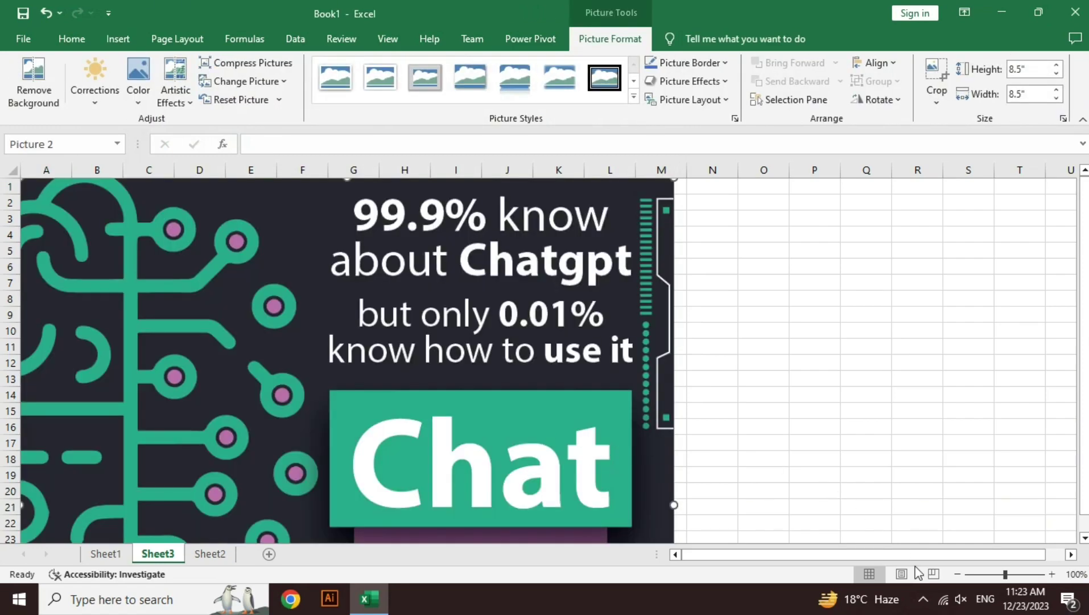
# - Shrink the inserted picture to a small square
pyautogui.click(958, 573)
pyautogui.click(958, 573)
pyautogui.click(958, 574)
pyautogui.click(957, 574)
pyautogui.click(958, 574)
pyautogui.click(958, 574)
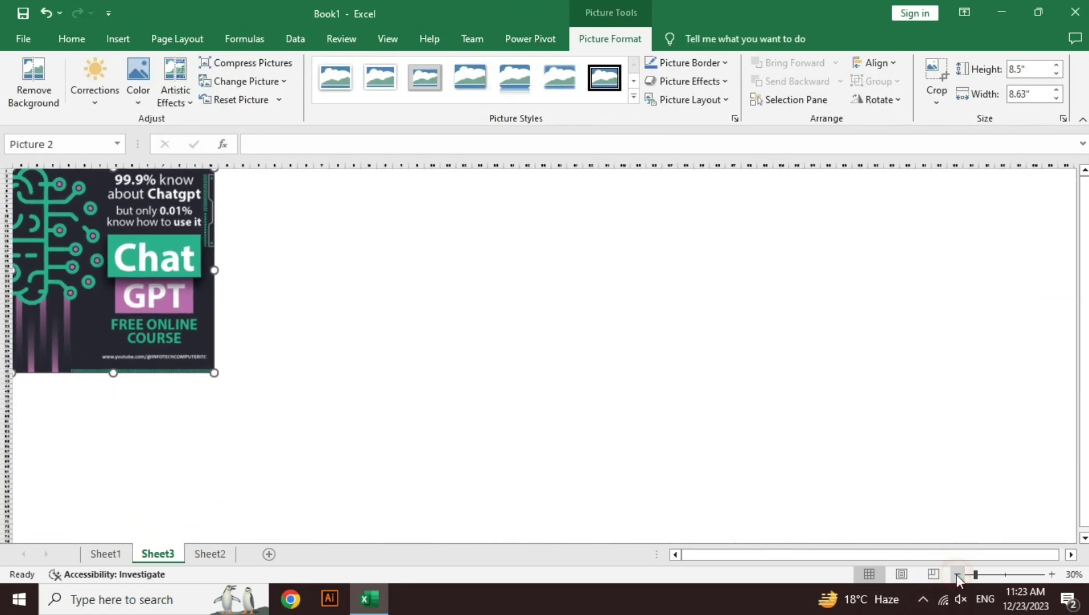
pyautogui.moveTo(206, 365)
pyautogui.mouseDown()
pyautogui.moveTo(69, 225)
pyautogui.moveTo(374, 286)
pyautogui.mouseUp()
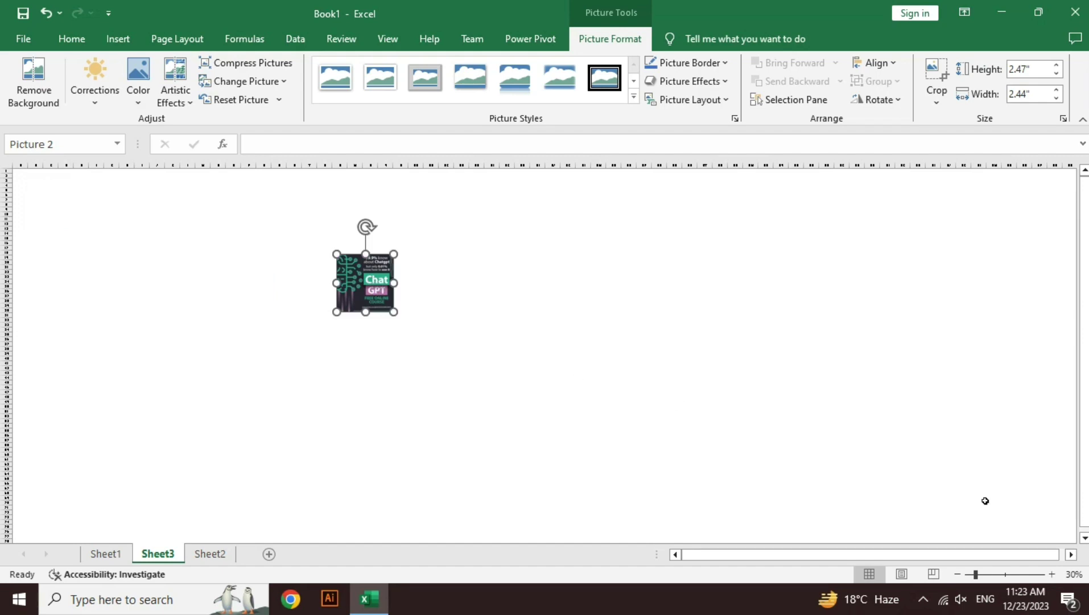
pyautogui.click(1053, 575)
pyautogui.click(1053, 574)
pyautogui.click(1053, 575)
pyautogui.click(1052, 575)
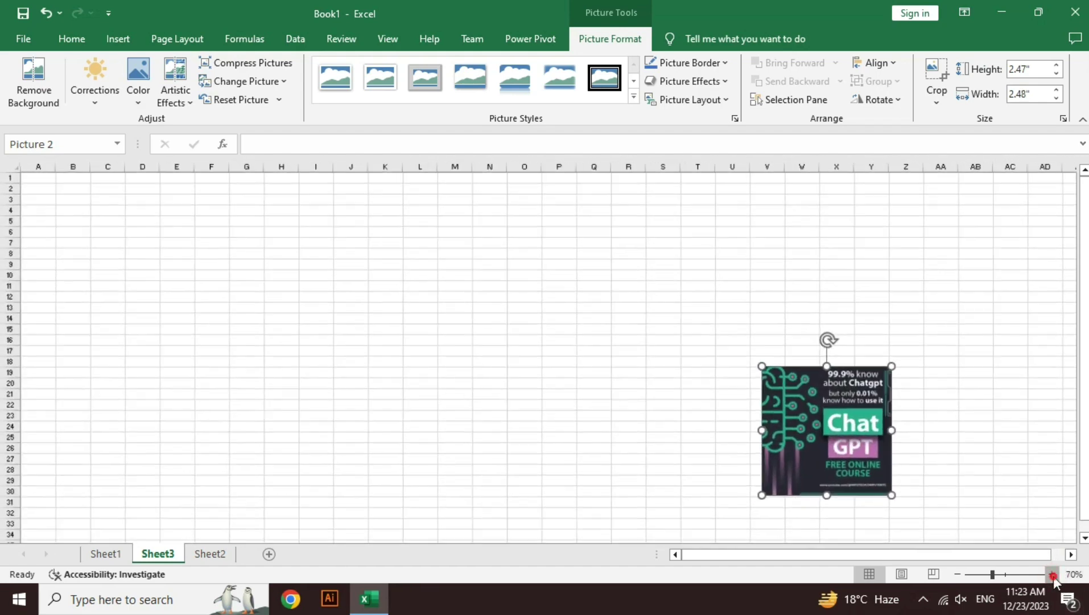
pyautogui.click(1053, 575)
pyautogui.click(1052, 575)
# - Move and enlarge the picture to about 5.17 by 5.22 inches near column N
pyautogui.moveTo(1018, 472); pyautogui.dragTo(744, 331)
pyautogui.moveTo(820, 407); pyautogui.dragTo(922, 512)
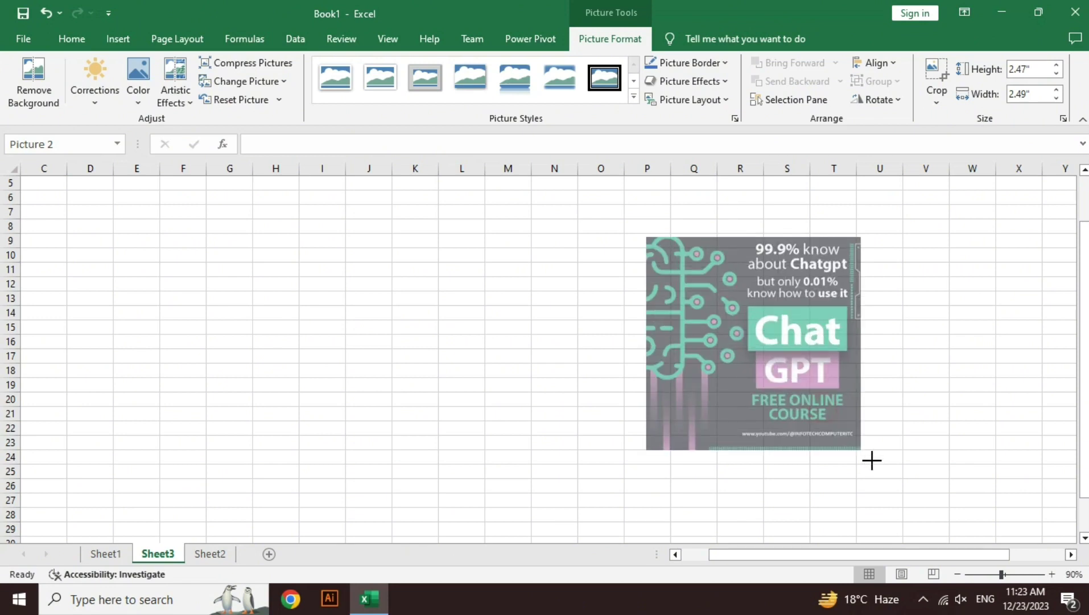
pyautogui.moveTo(831, 402)
pyautogui.mouseDown()
pyautogui.moveTo(773, 400)
pyautogui.moveTo(759, 375)
pyautogui.mouseUp()
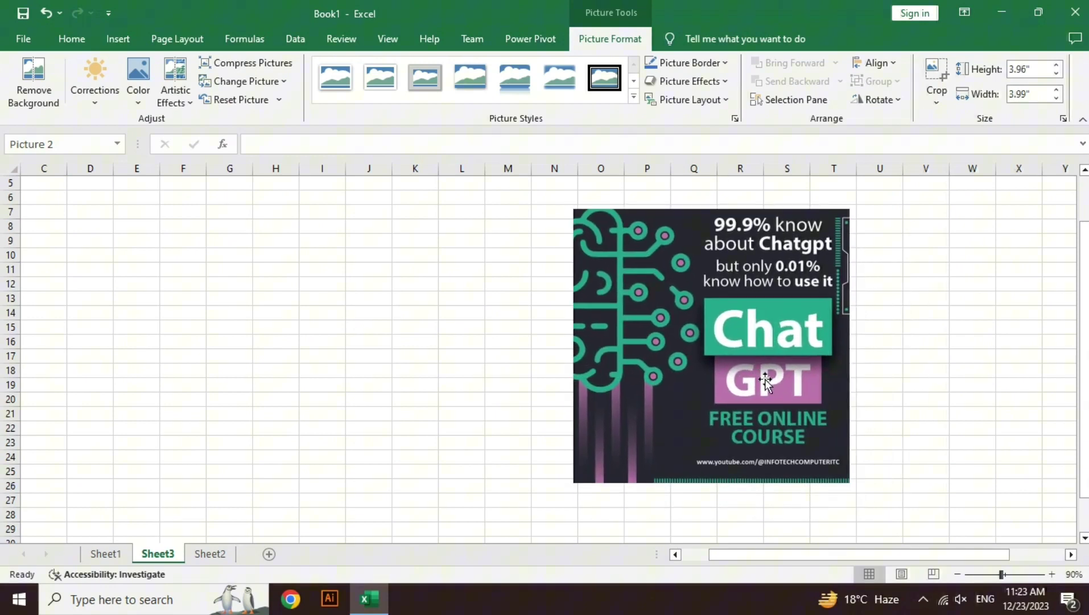
pyautogui.moveTo(851, 483); pyautogui.dragTo(903, 552)
pyautogui.moveTo(857, 453); pyautogui.dragTo(837, 428)
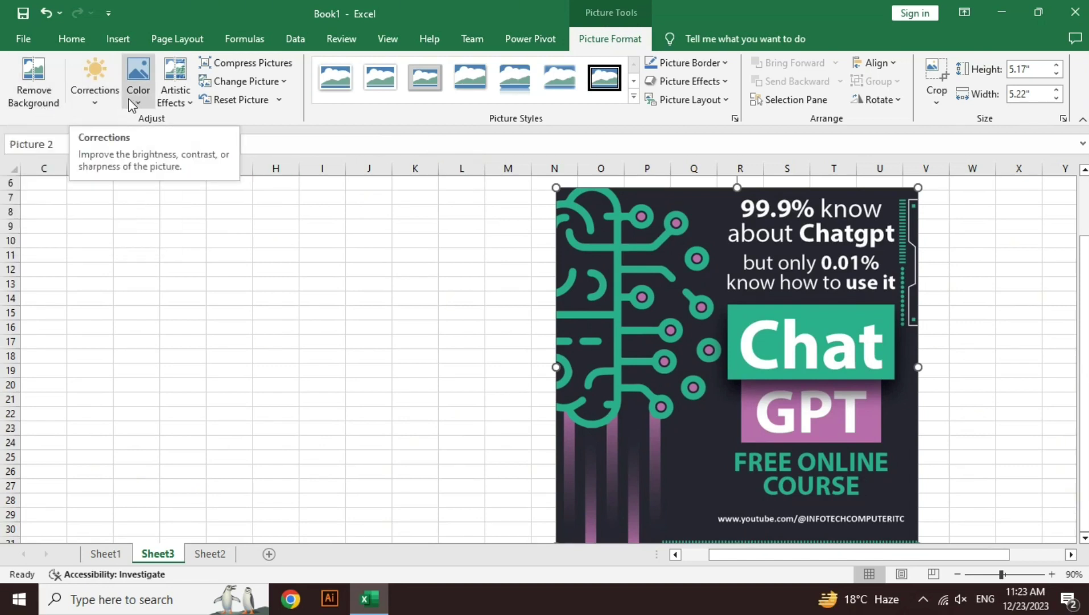
pyautogui.click(94, 93)
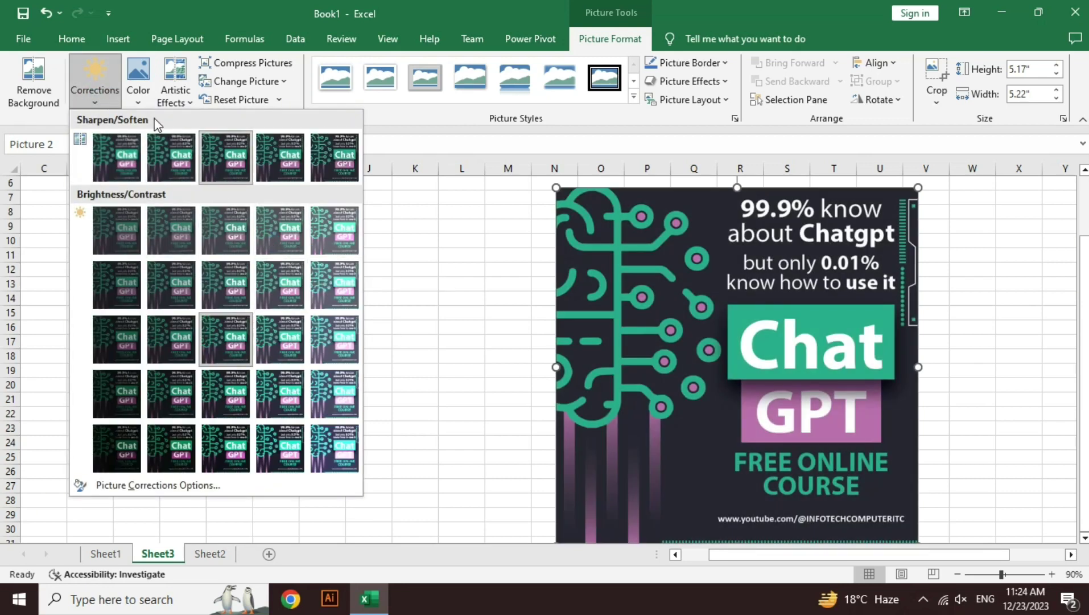
# - Preview Color, Artistic Effects and Picture Styles without applying any, then delete the ChatGPT picture
pyautogui.click(138, 80)
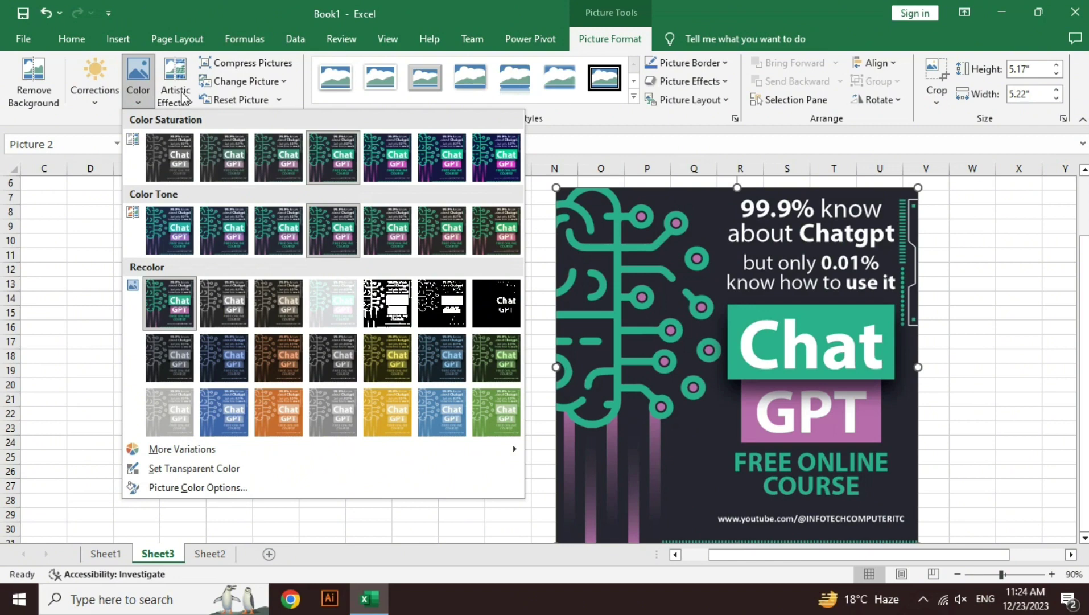
pyautogui.click(183, 97)
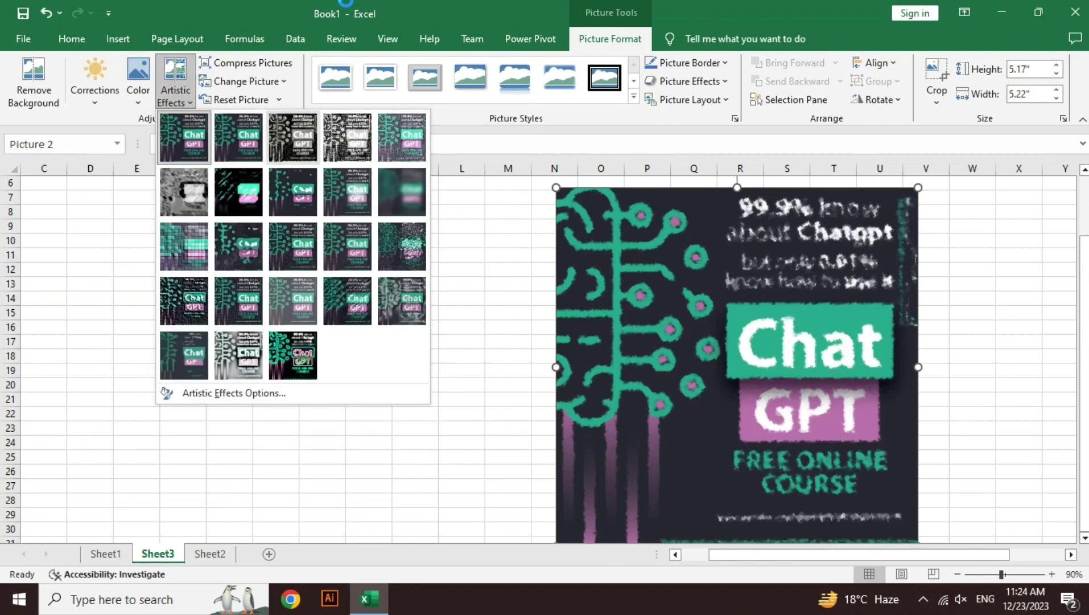
pyautogui.click(184, 136)
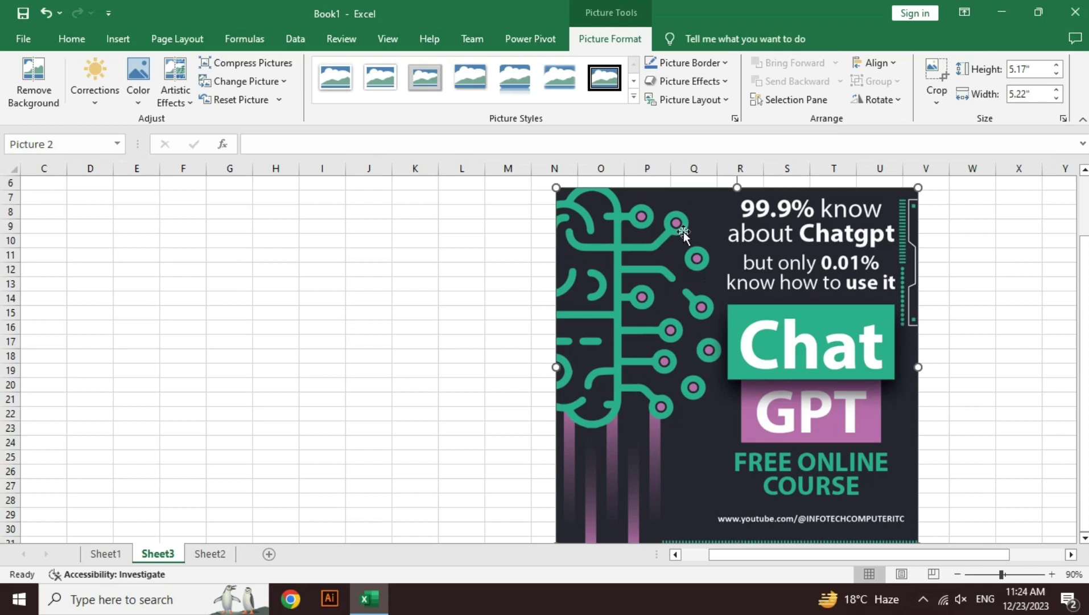
pyautogui.click(634, 97)
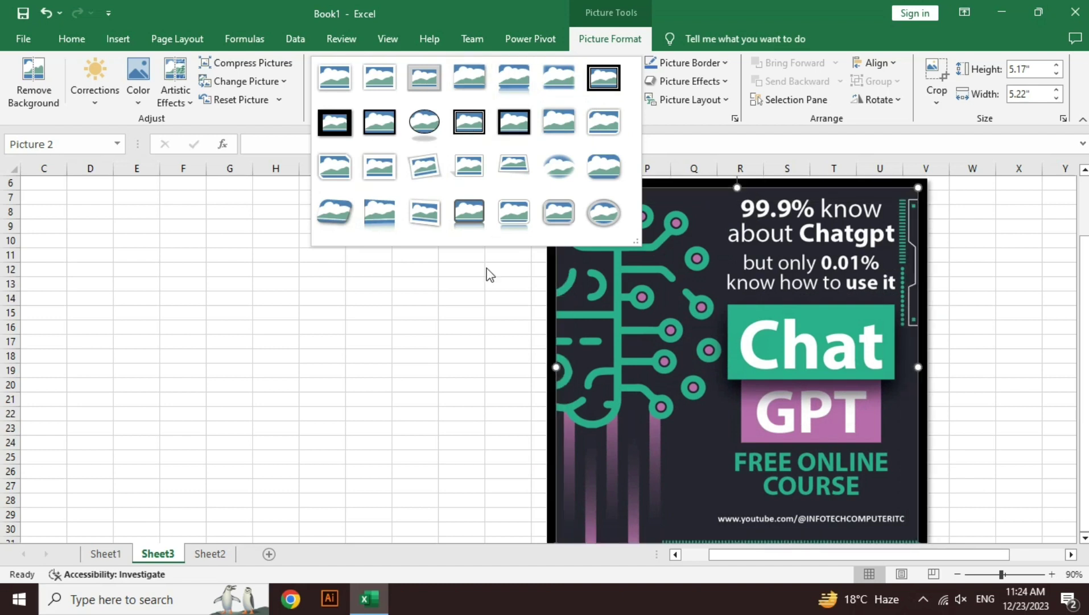
pyautogui.click(456, 331)
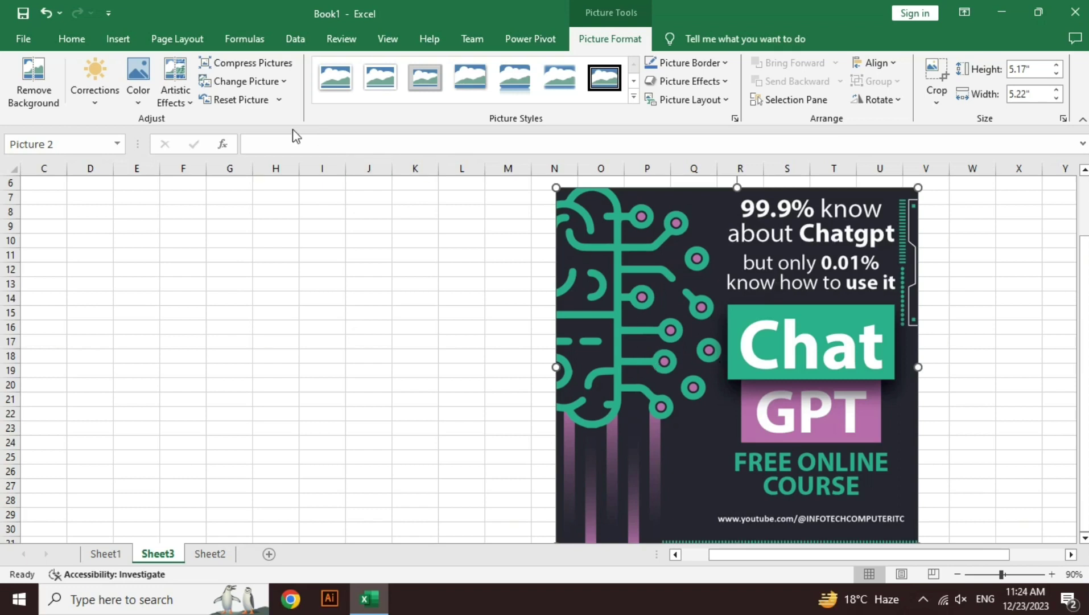
pyautogui.click(118, 39)
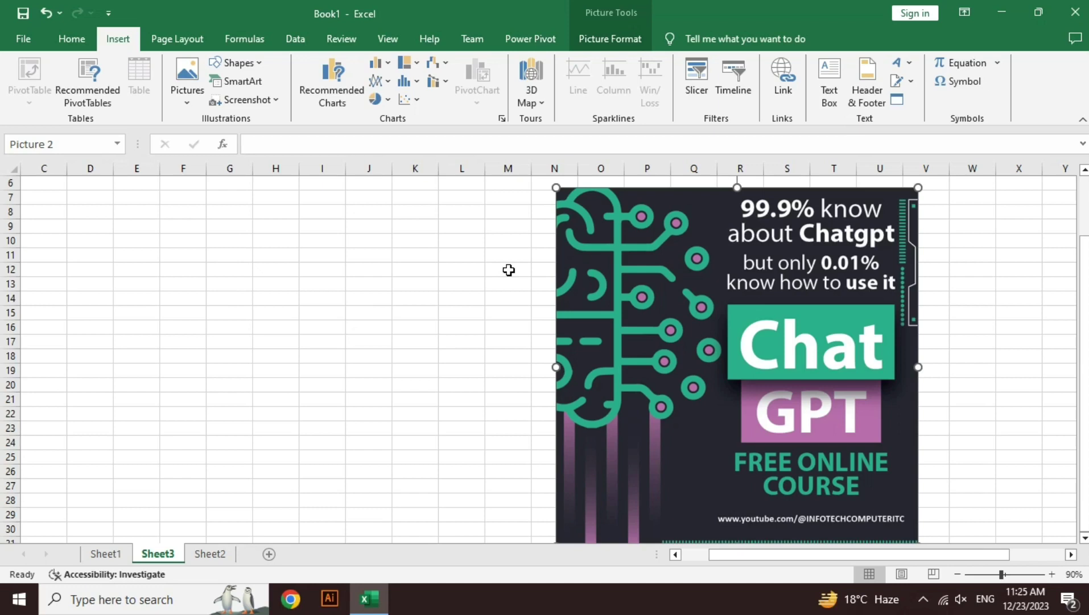
pyautogui.press('Delete')
# - Search Bing online pictures for 'house' and insert the snowy house photo with brick pillars
pyautogui.click(192, 96)
pyautogui.click(231, 162)
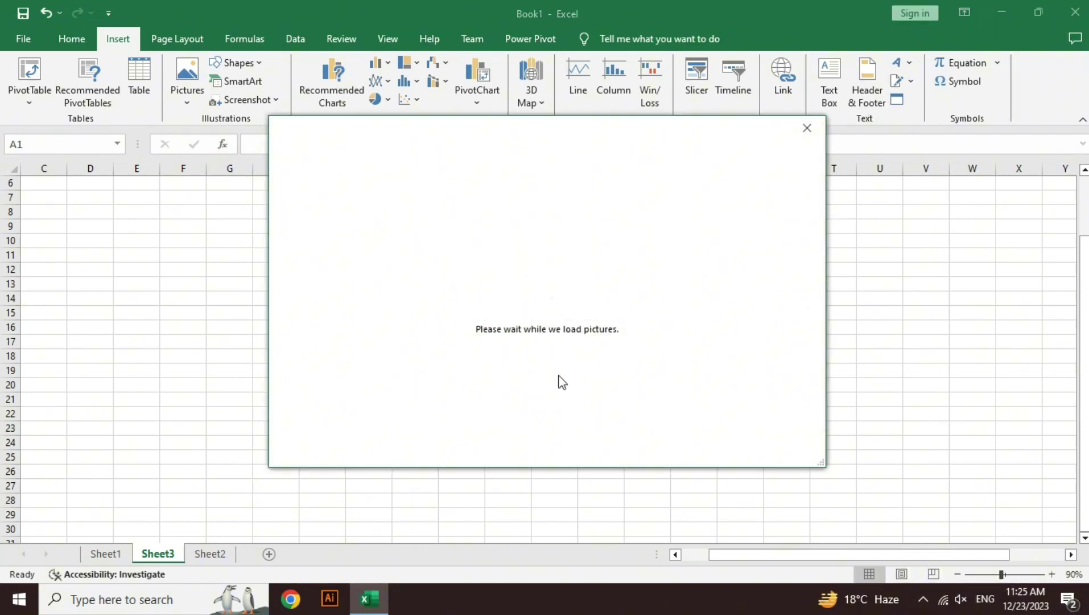
pyautogui.click(665, 206)
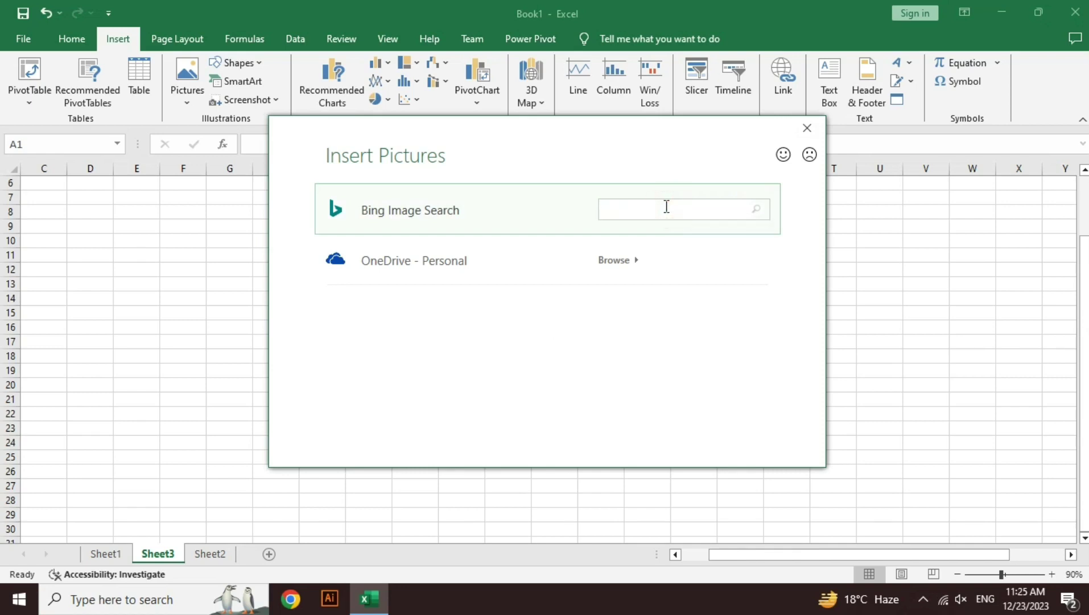
pyautogui.write('house')
pyautogui.press('Return')
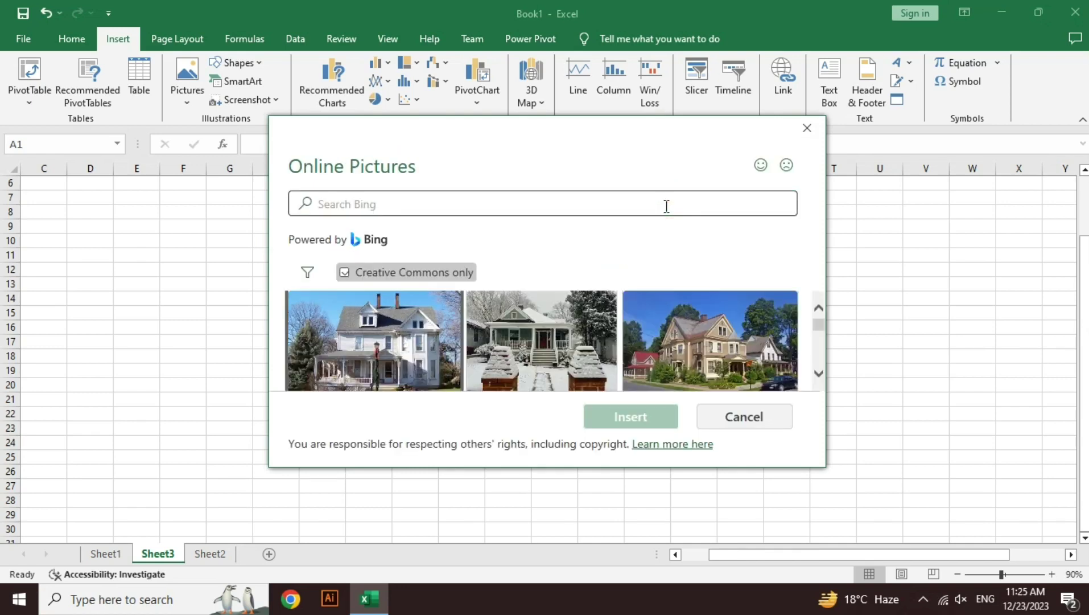
pyautogui.click(818, 373)
pyautogui.click(818, 374)
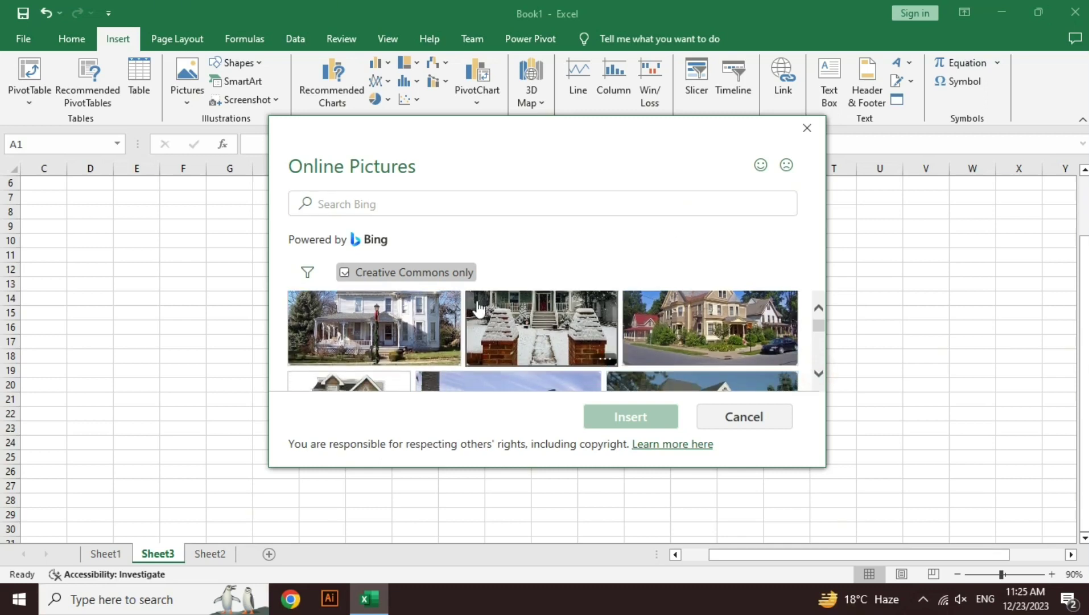
pyautogui.click(515, 327)
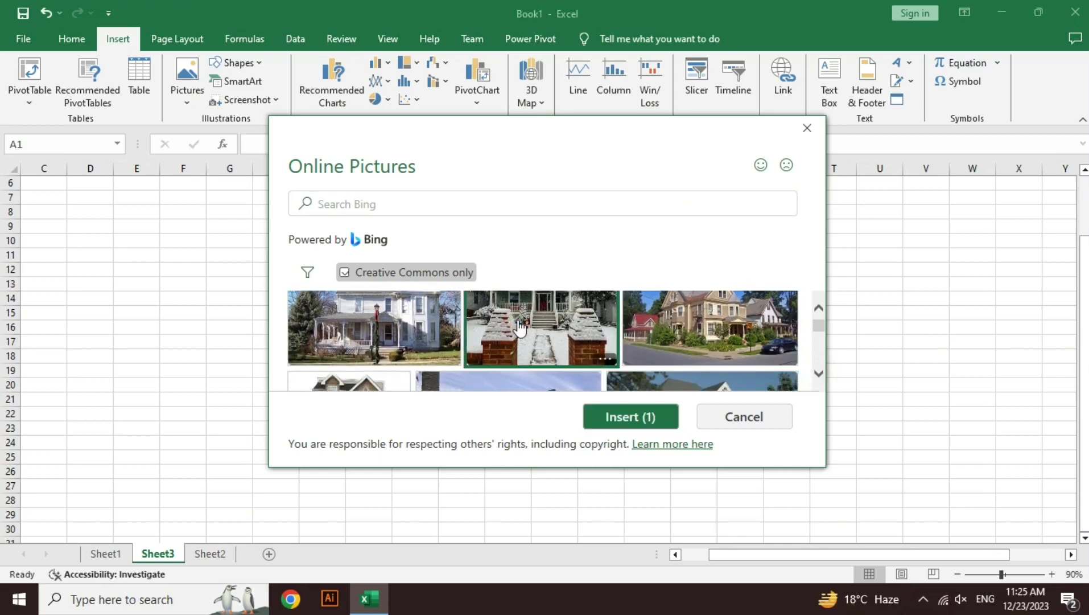
pyautogui.click(628, 426)
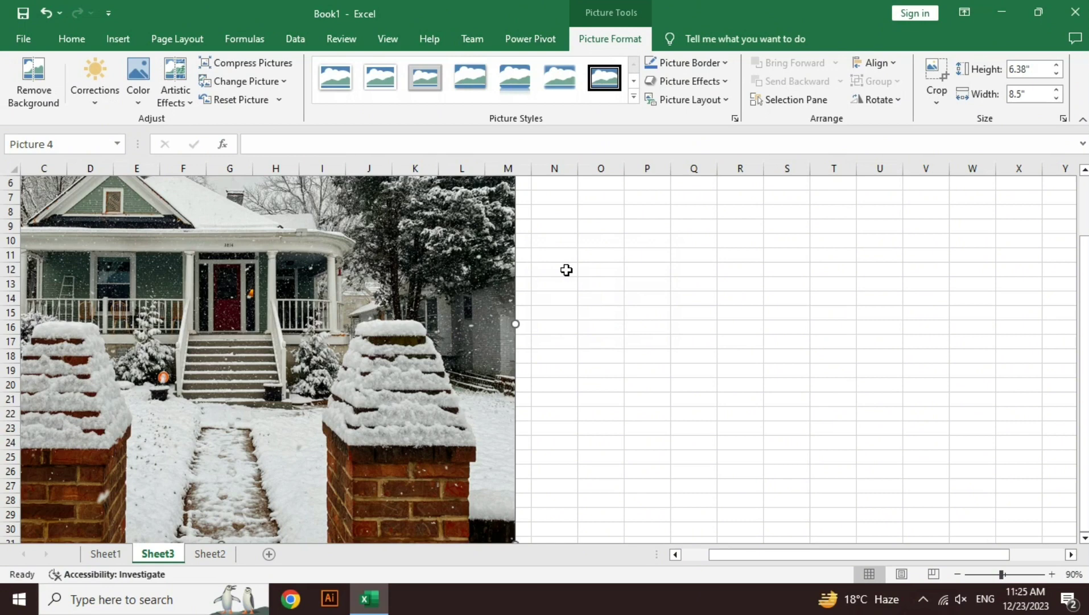
pyautogui.click(958, 575)
pyautogui.click(959, 574)
pyautogui.click(958, 574)
pyautogui.click(959, 574)
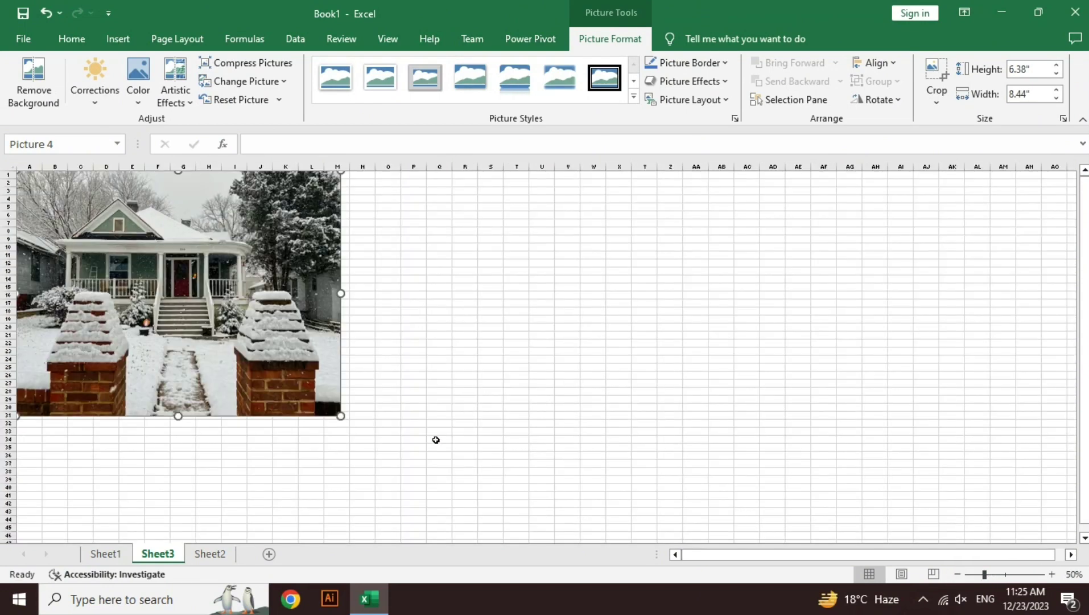
# - Resize the house photo to about 3.9 by 5.2 inches, move it centre-right, and add a dark blue border
pyautogui.moveTo(341, 416); pyautogui.dragTo(219, 323)
pyautogui.moveTo(328, 345); pyautogui.dragTo(677, 354)
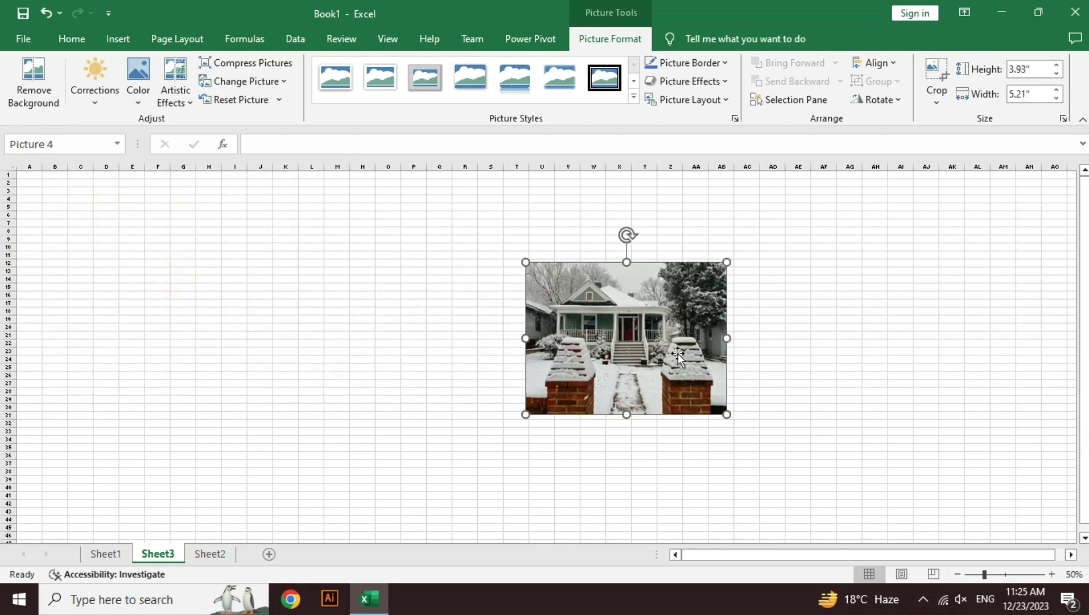
pyautogui.click(712, 63)
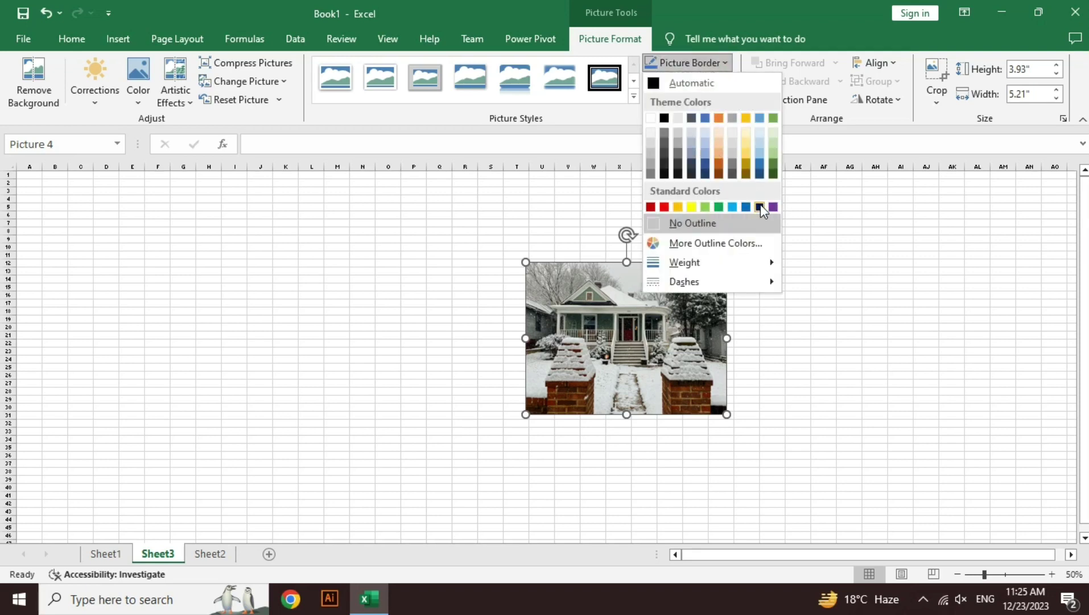
pyautogui.click(760, 207)
# - Thicken the photo border to 6 pt and give it a dash-dot line style
pyautogui.click(714, 62)
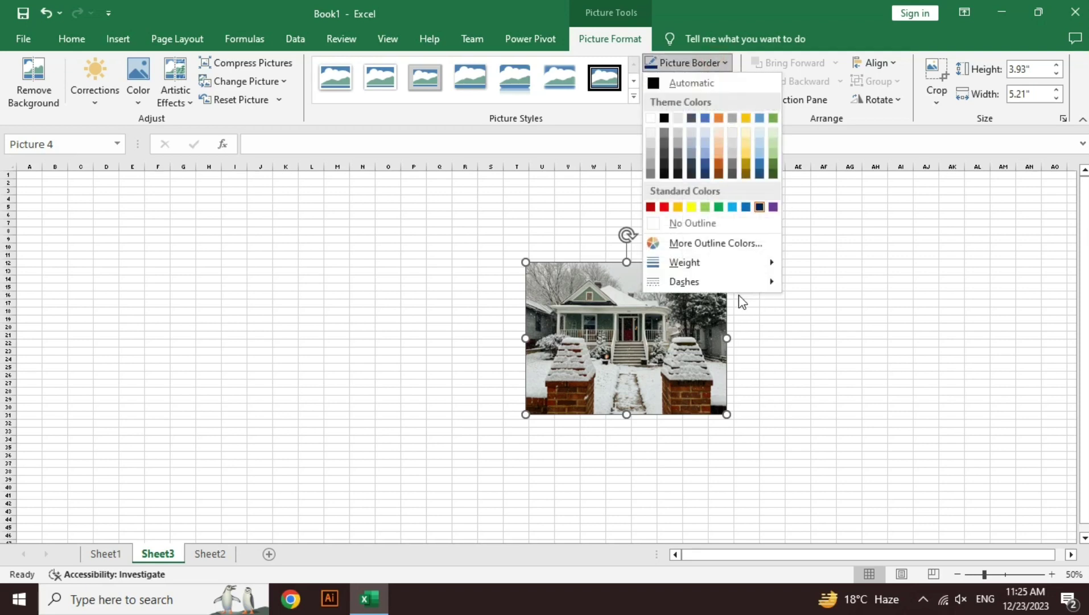
pyautogui.moveTo(685, 263)
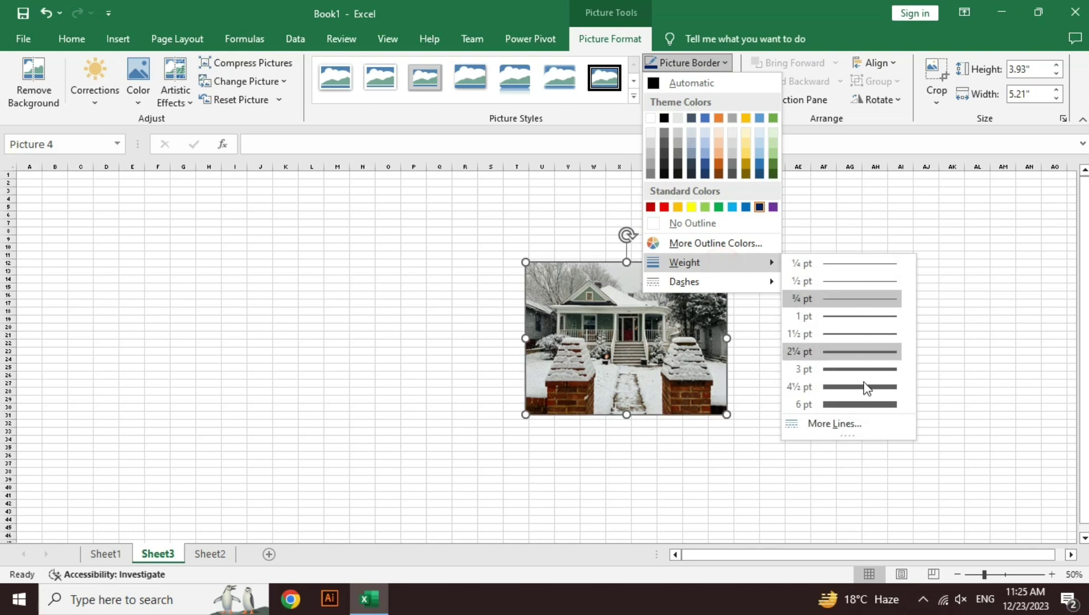
pyautogui.click(862, 404)
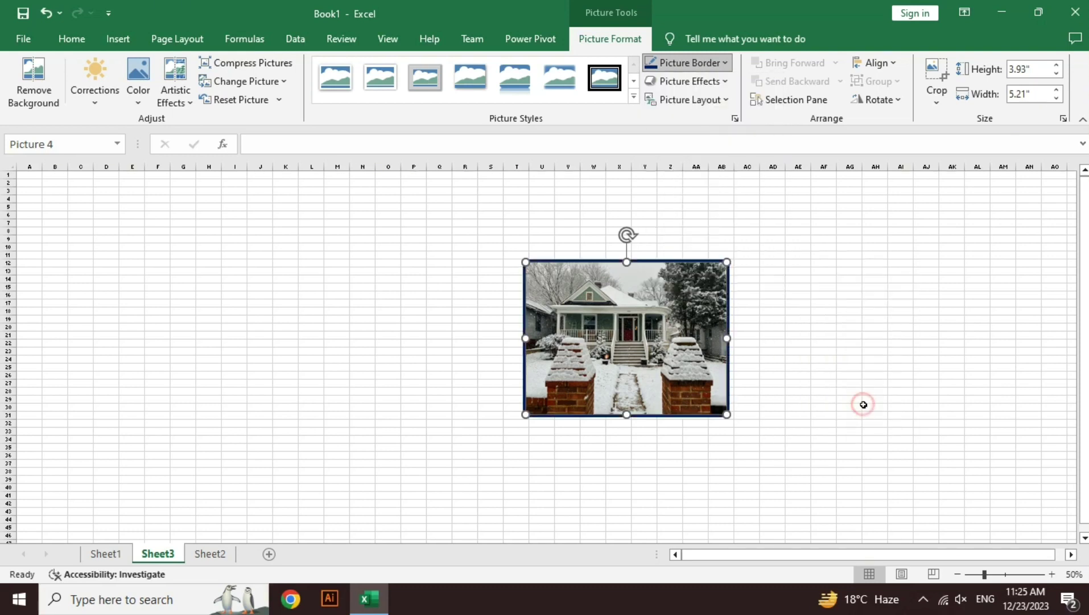
pyautogui.click(711, 62)
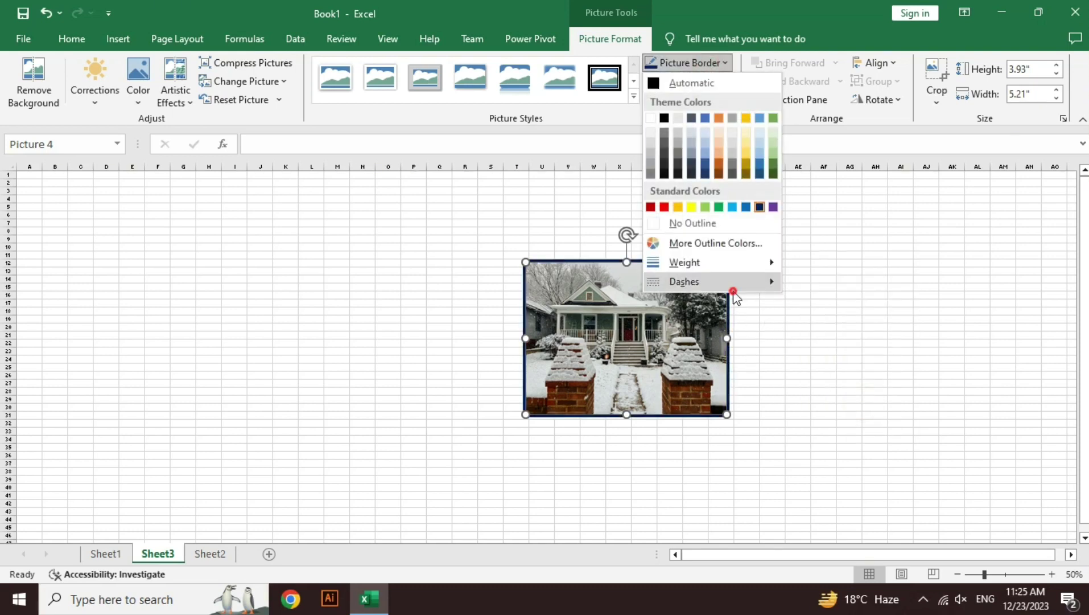
pyautogui.moveTo(684, 281)
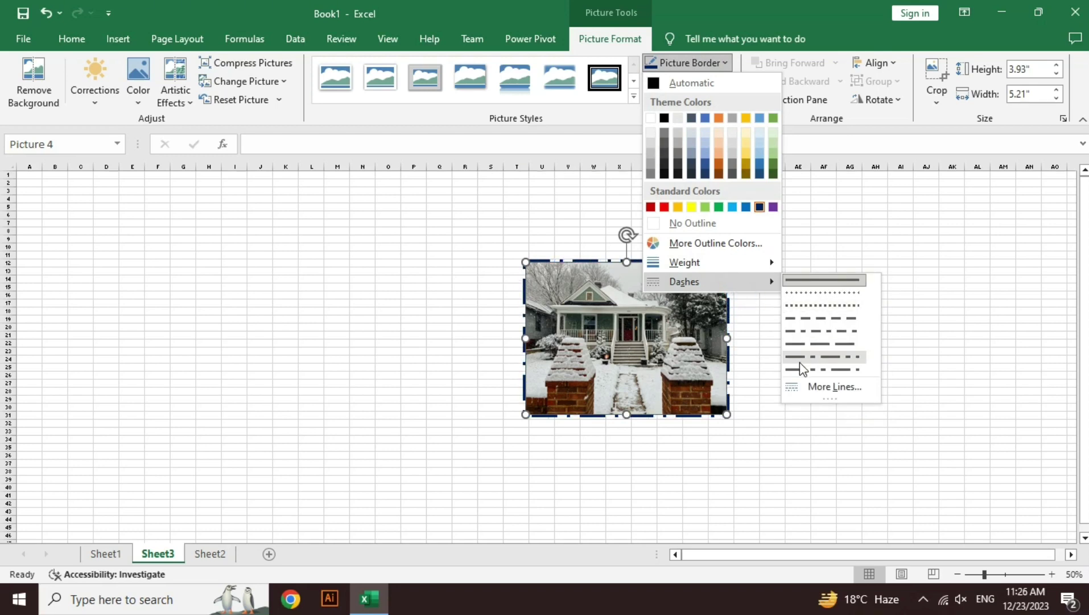
pyautogui.click(800, 369)
pyautogui.click(687, 83)
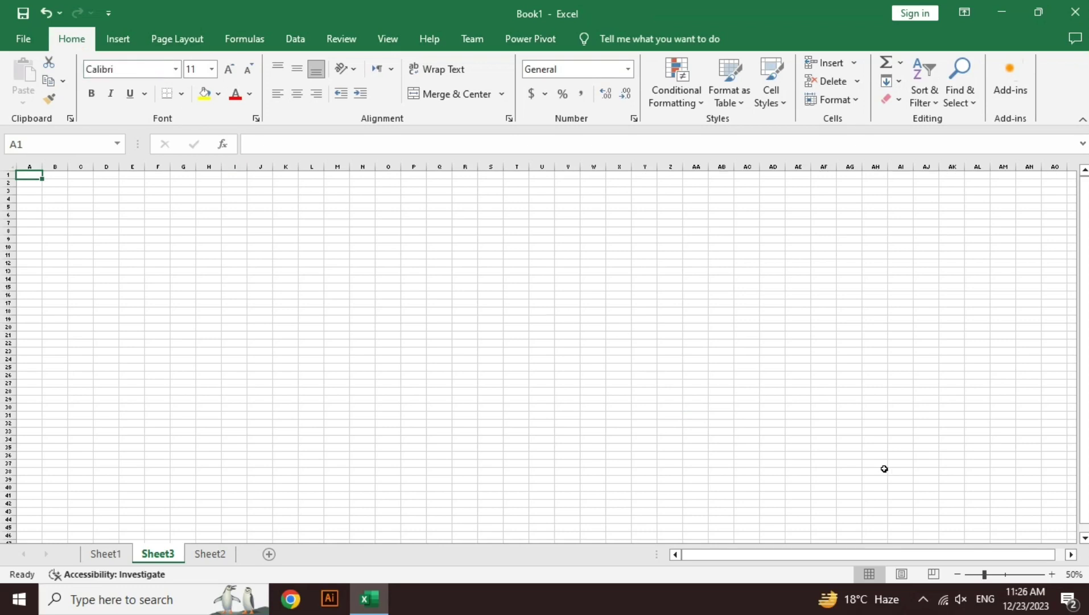
# - Zoom in and draw an enlarged cloud shape over columns F to H
pyautogui.click(1051, 573)
pyautogui.click(1052, 574)
pyautogui.click(1052, 574)
pyautogui.click(1051, 574)
pyautogui.click(1051, 574)
pyautogui.click(1052, 574)
pyautogui.click(1051, 573)
pyautogui.click(1052, 574)
pyautogui.click(118, 38)
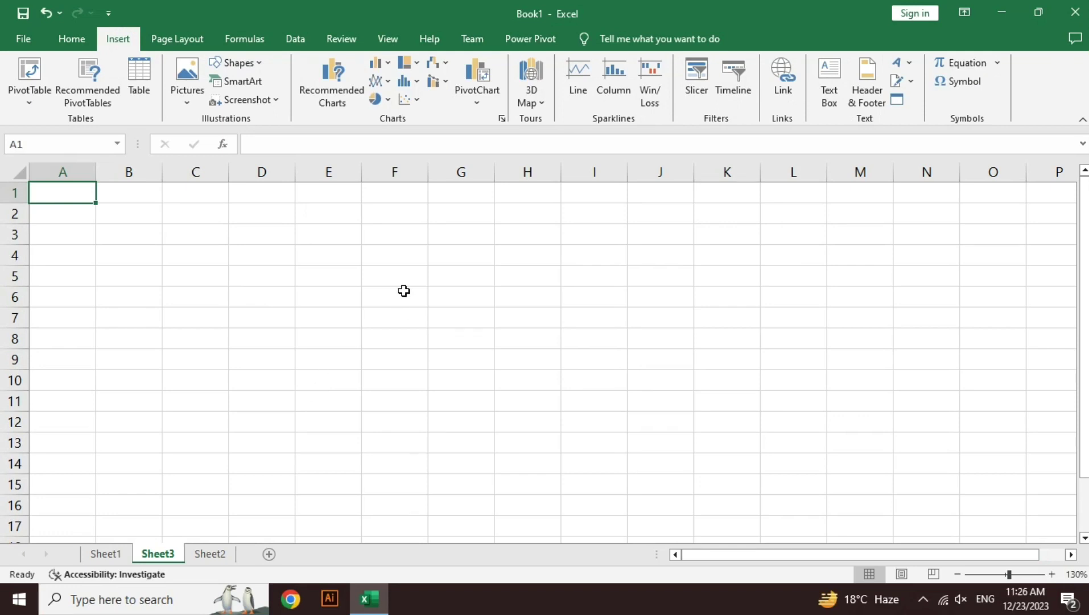
pyautogui.click(245, 66)
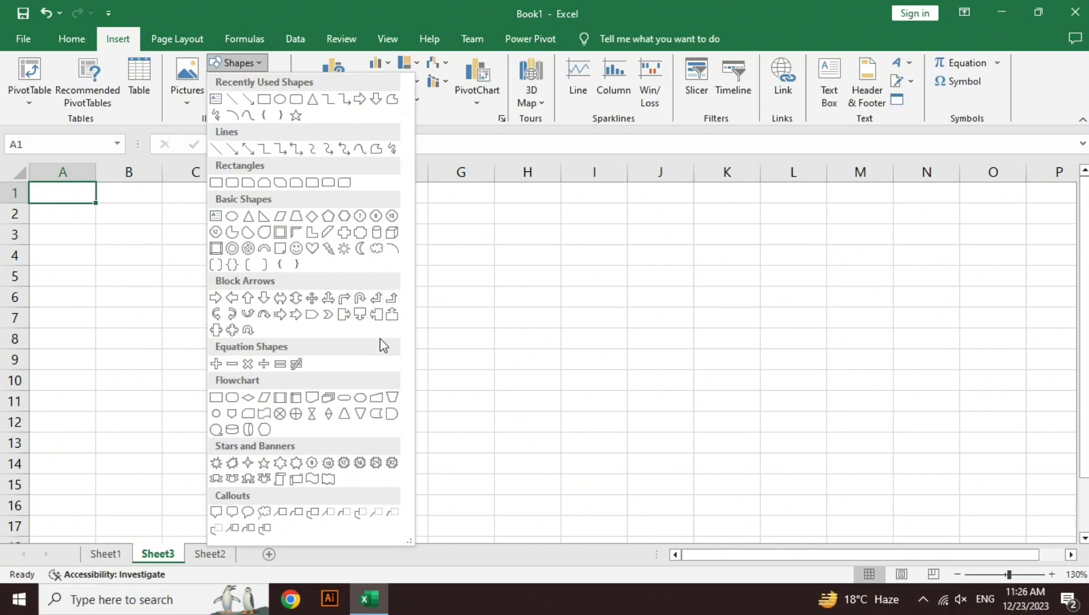
pyautogui.click(376, 248)
pyautogui.moveTo(370, 248)
pyautogui.mouseDown()
pyautogui.moveTo(467, 373)
pyautogui.moveTo(551, 426)
pyautogui.mouseUp()
pyautogui.click(571, 432)
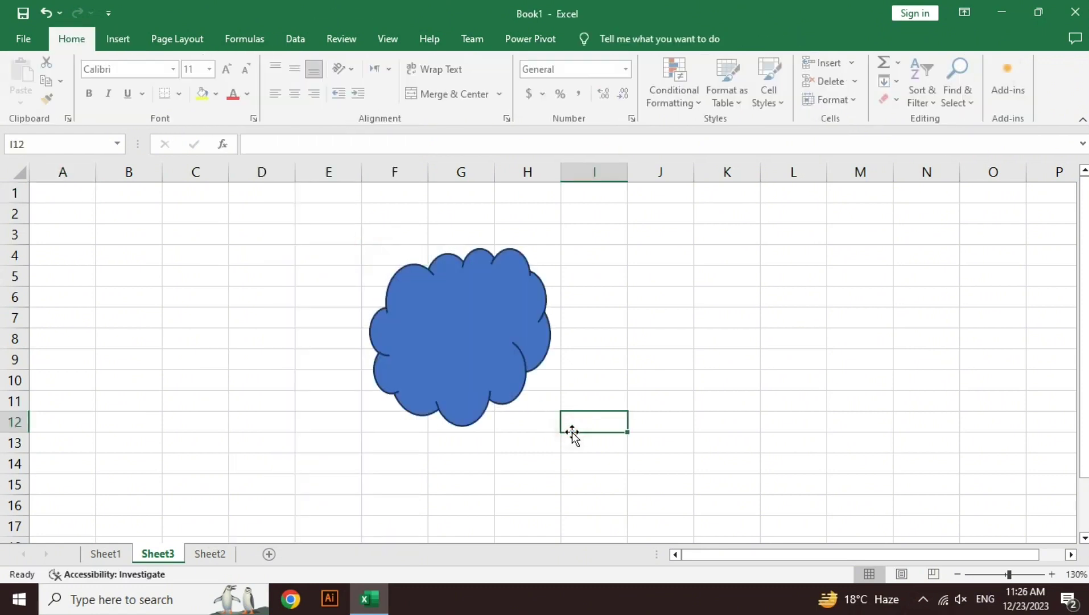
pyautogui.click(481, 313)
pyautogui.moveTo(552, 426); pyautogui.dragTo(599, 440)
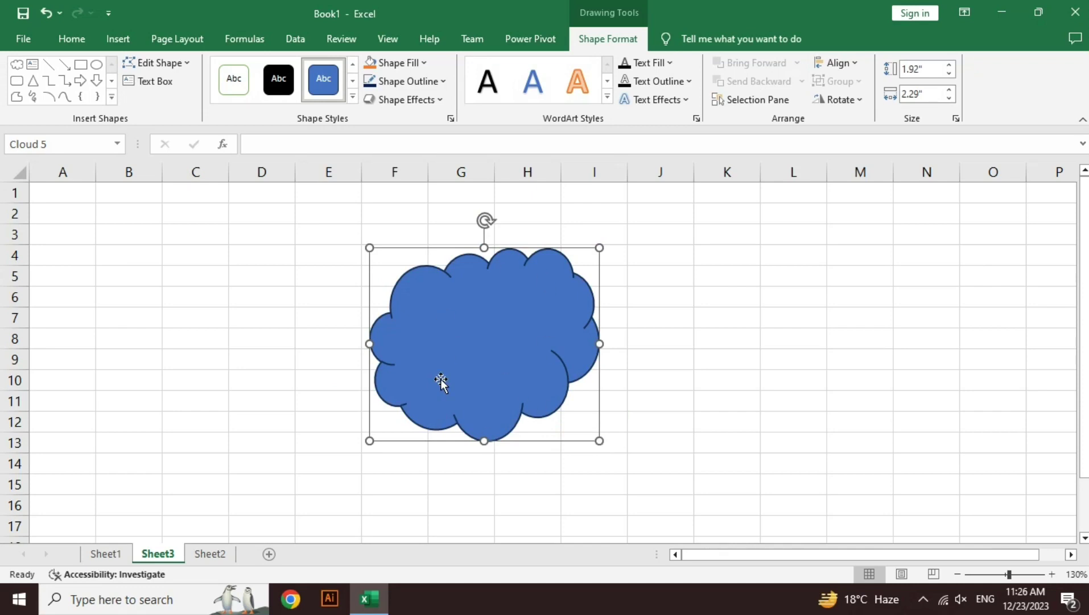
# - Add the text 'gssjahgsajdhgasjdgh' inside the cloud and move it over columns I to L
pyautogui.rightClick(473, 294)
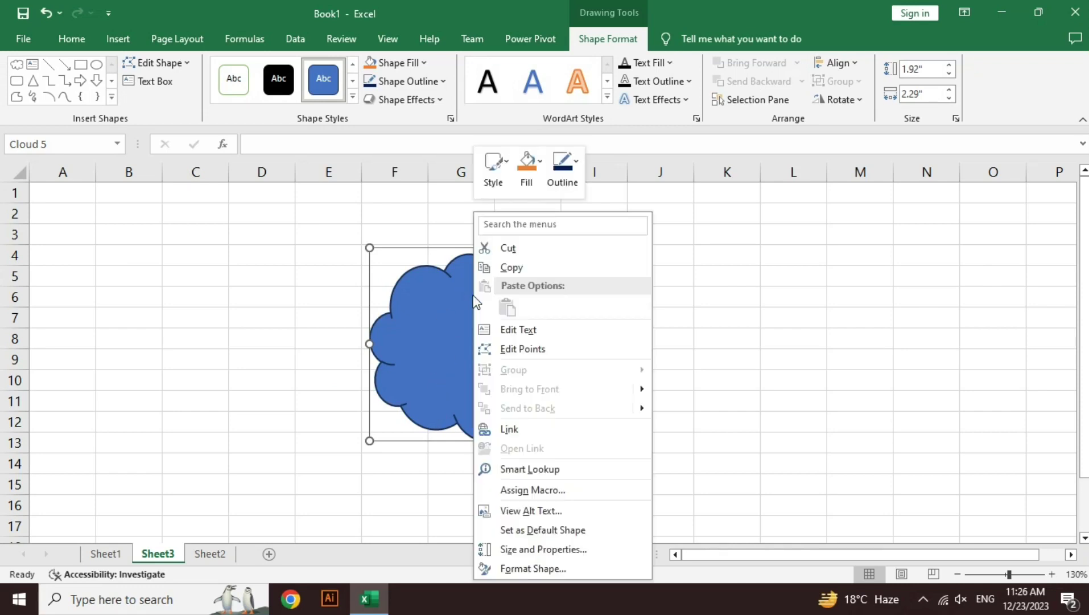
pyautogui.click(513, 333)
pyautogui.write('gssjahg')
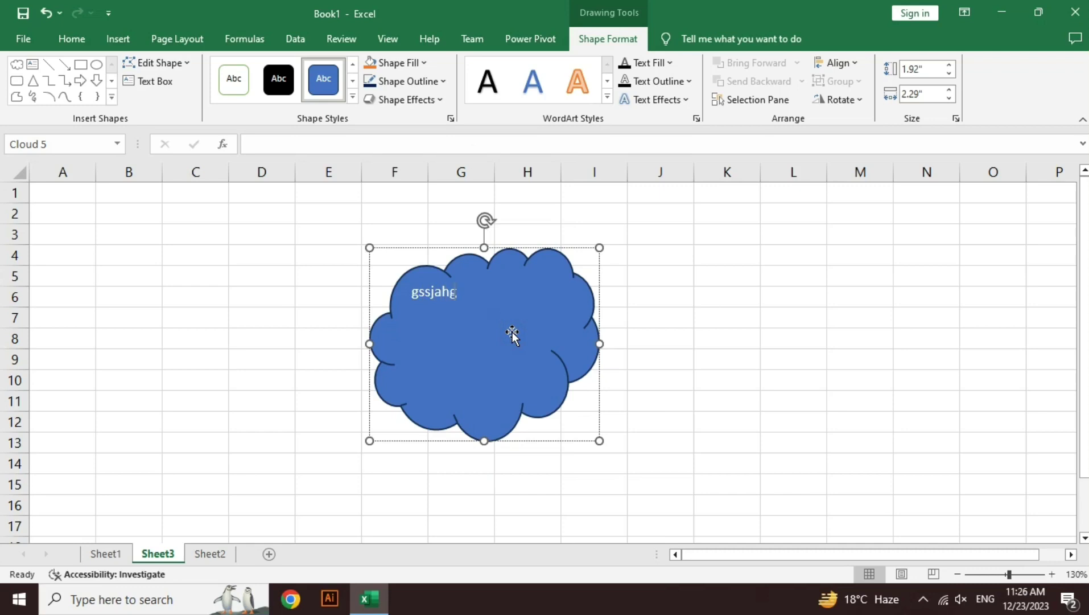
pyautogui.write('sajdhgasjdgh')
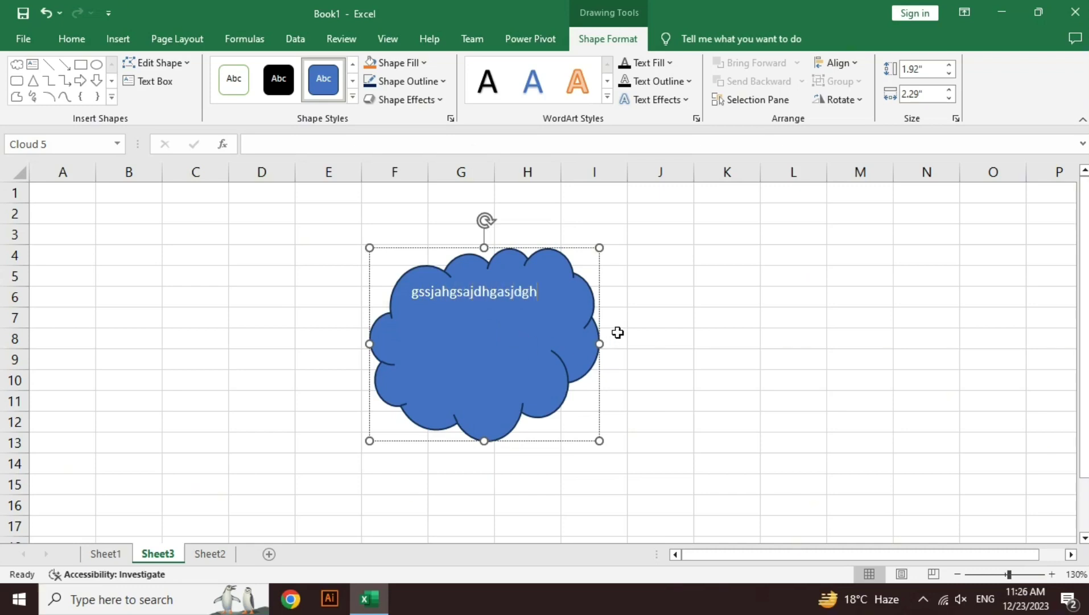
pyautogui.click(618, 333)
pyautogui.click(574, 346)
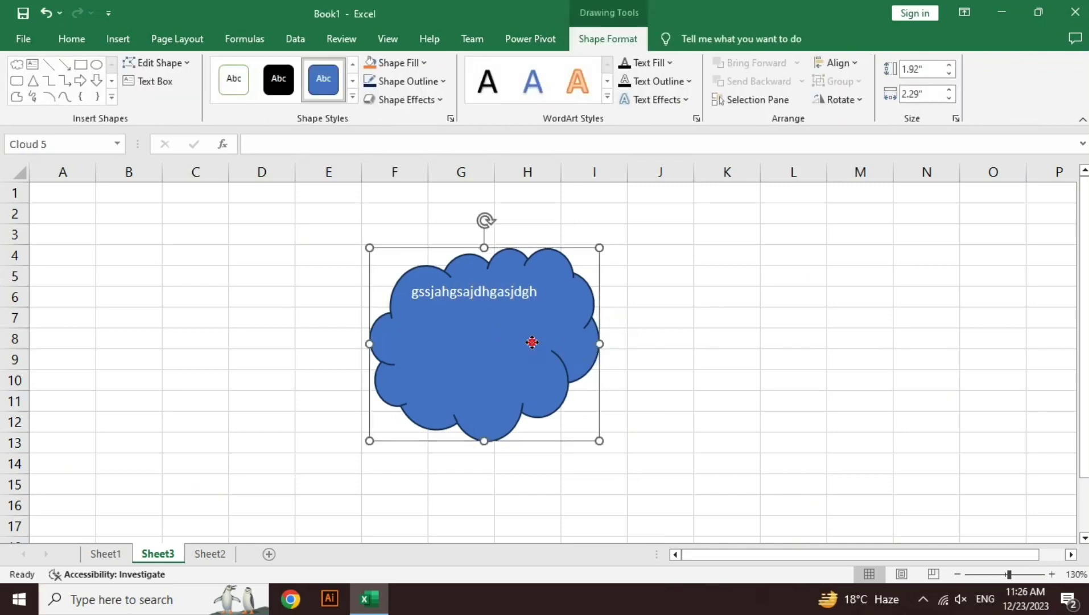
pyautogui.moveTo(530, 341); pyautogui.dragTo(703, 344)
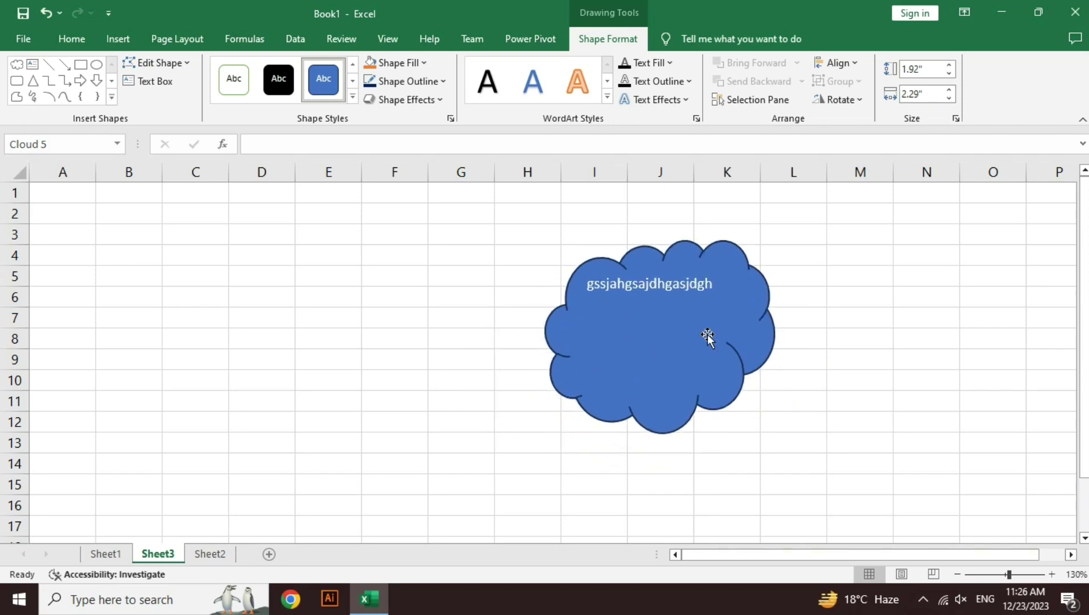
# - Enter 'adasd' in cell D5 and move the cloud back up near column F
pyautogui.click(265, 282)
pyautogui.write('adasd')
pyautogui.click(278, 334)
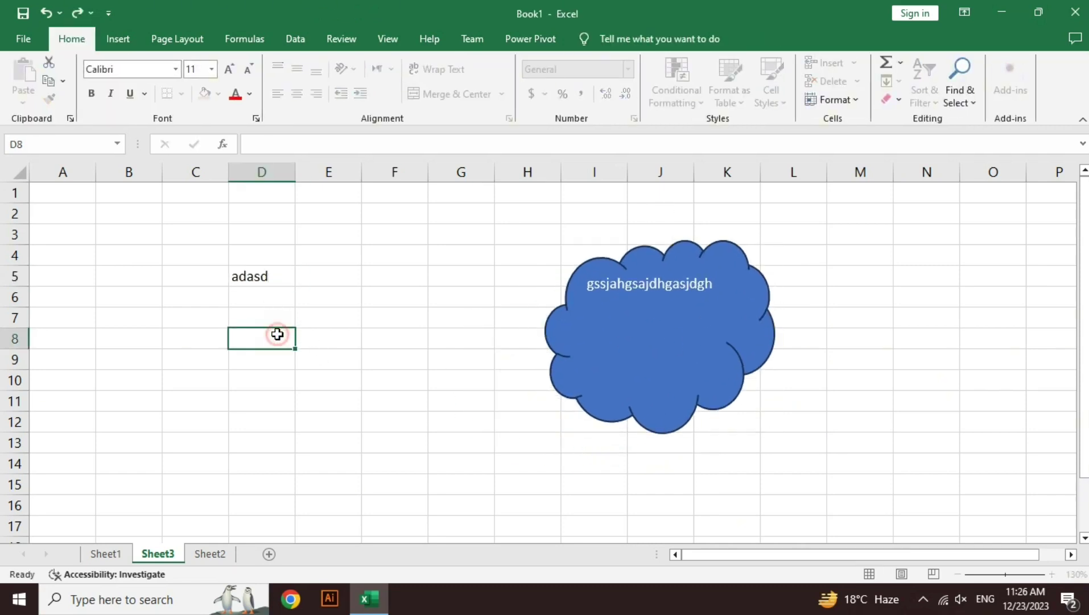
pyautogui.click(666, 337)
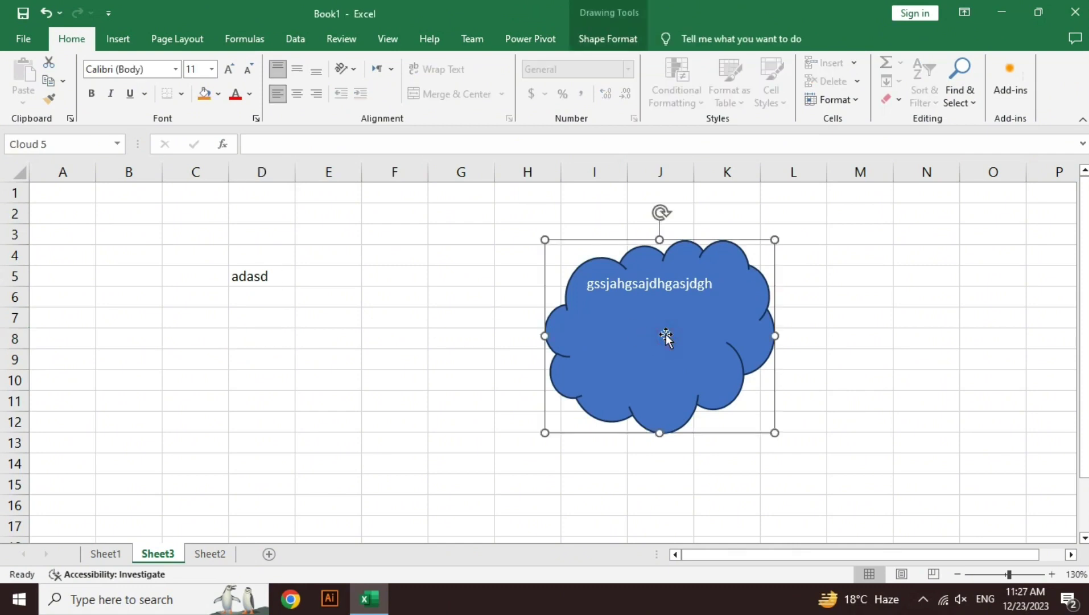
pyautogui.moveTo(628, 339)
pyautogui.mouseDown()
pyautogui.moveTo(561, 321)
pyautogui.moveTo(476, 267)
pyautogui.mouseUp()
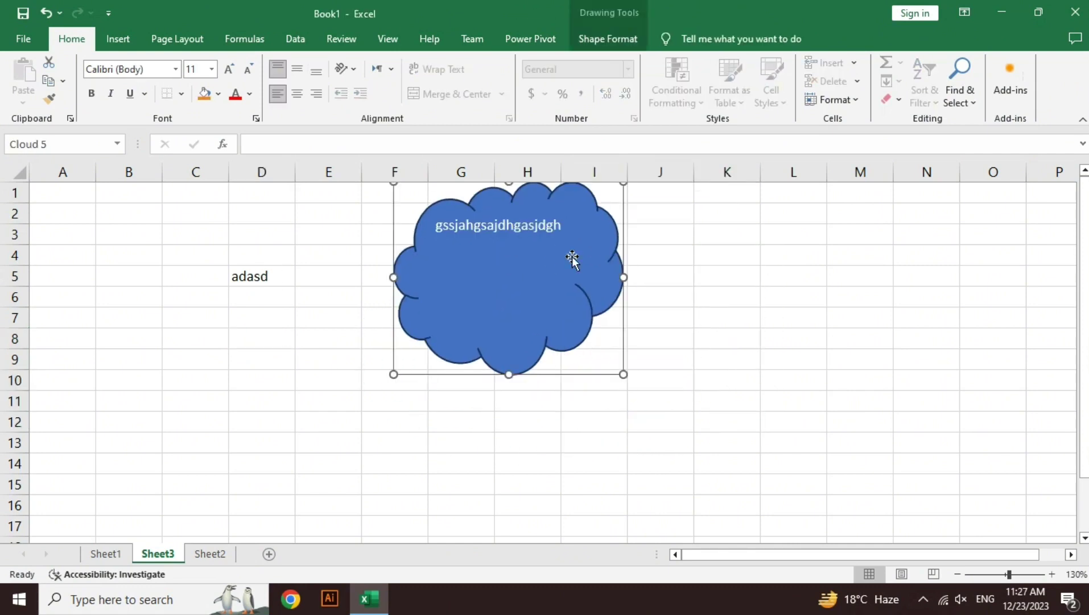
pyautogui.click(626, 35)
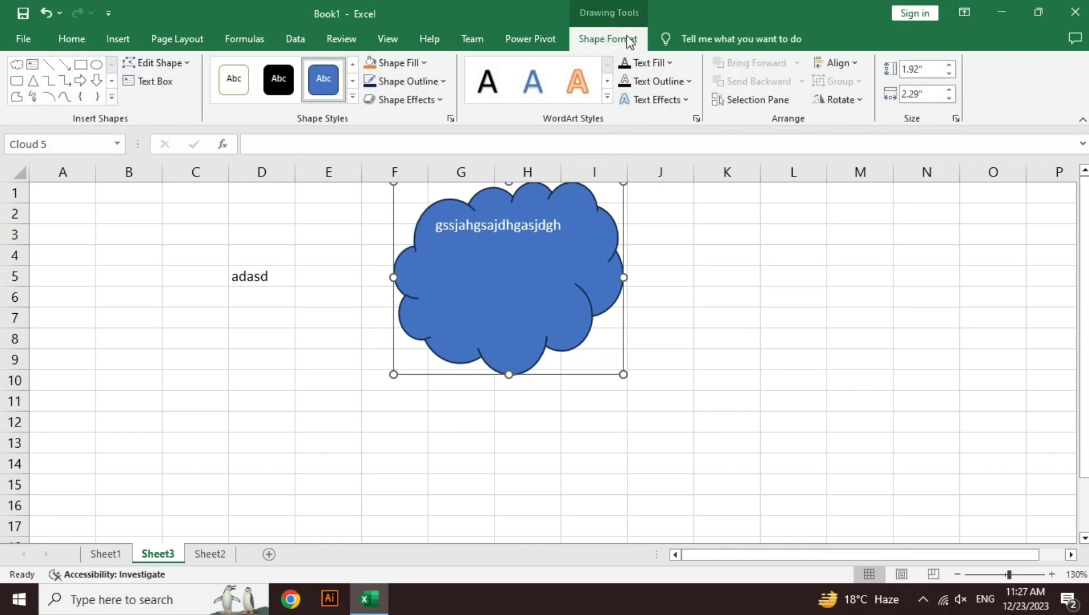
# - Shift the cloud down and right, and give it a solid blue style with a dark outline
pyautogui.click(353, 98)
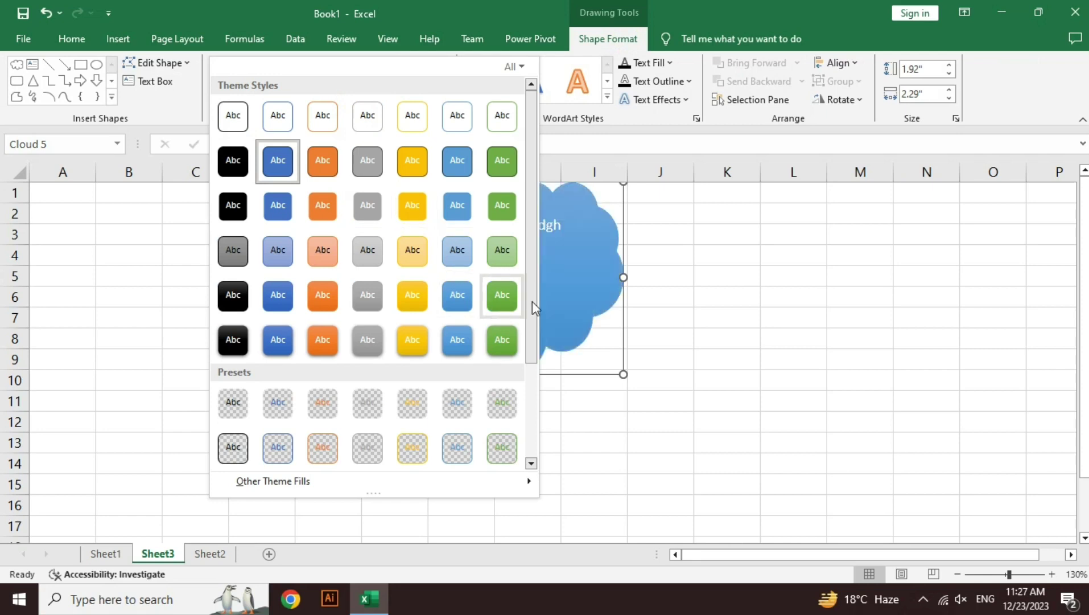
pyautogui.click(597, 236)
pyautogui.moveTo(707, 265); pyautogui.dragTo(715, 294)
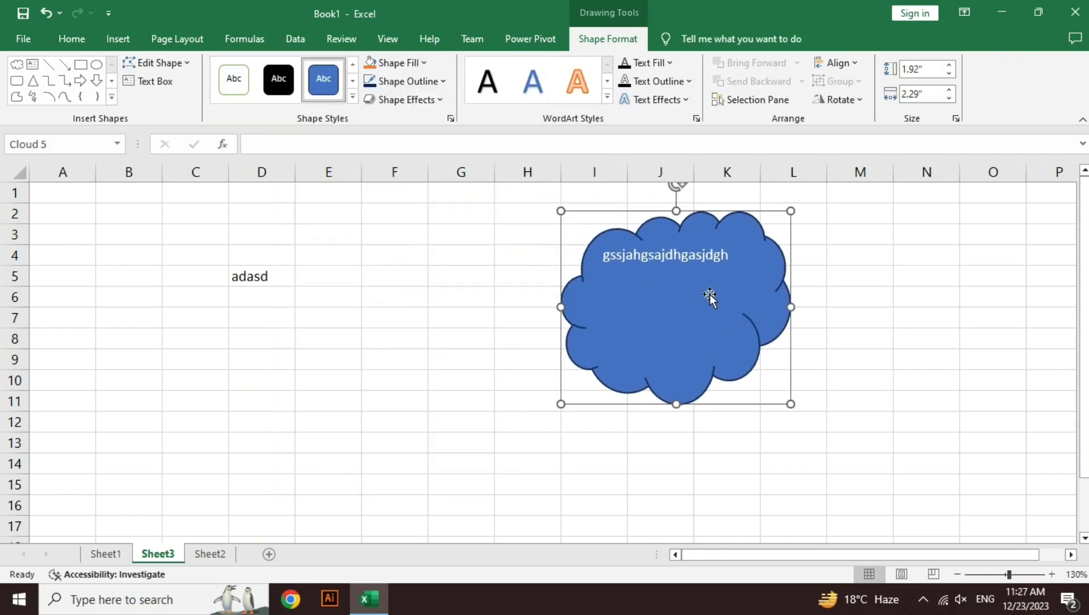
pyautogui.click(353, 98)
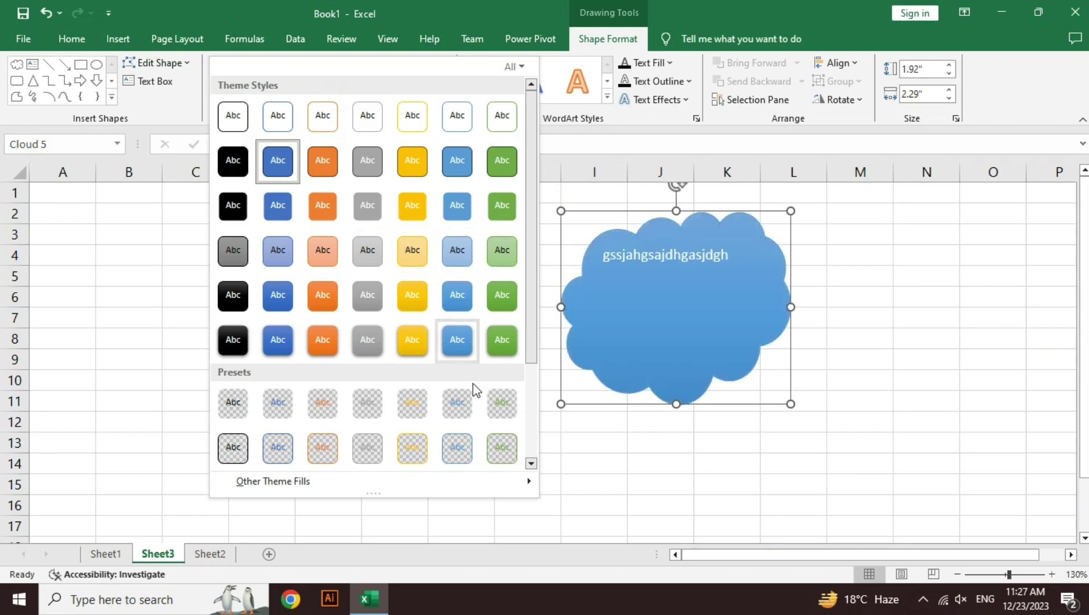
pyautogui.moveTo(530, 330); pyautogui.dragTo(528, 451)
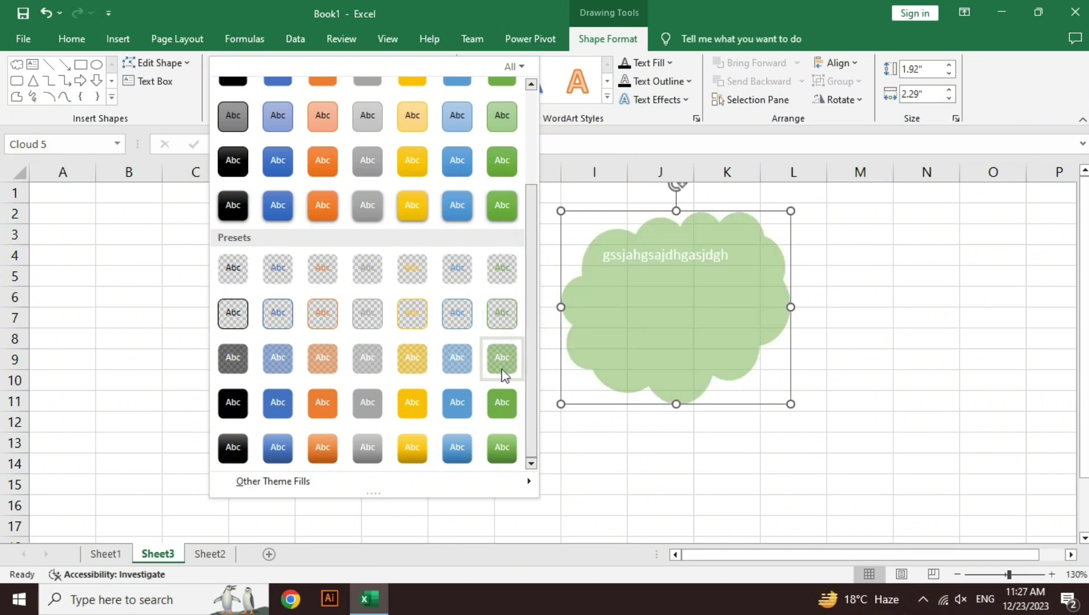
pyautogui.click(489, 7)
pyautogui.click(395, 63)
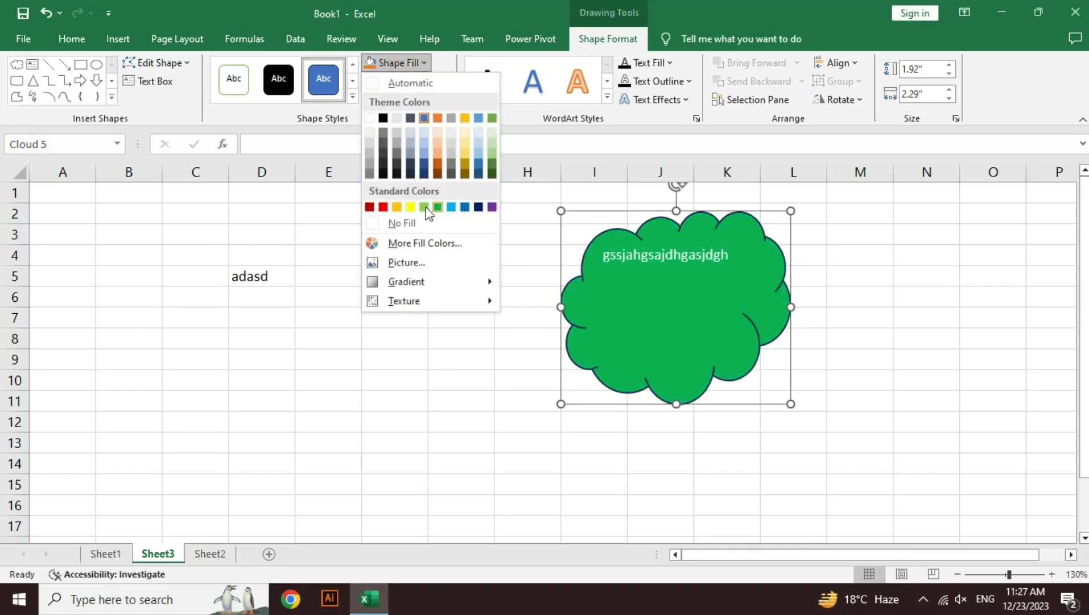
pyautogui.click(476, 7)
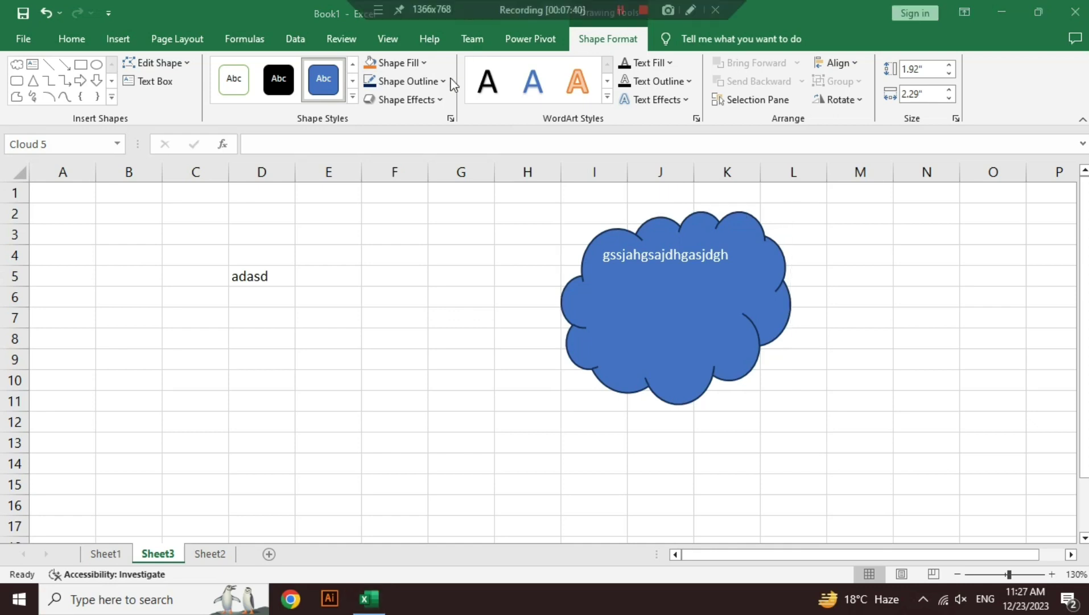
pyautogui.click(437, 83)
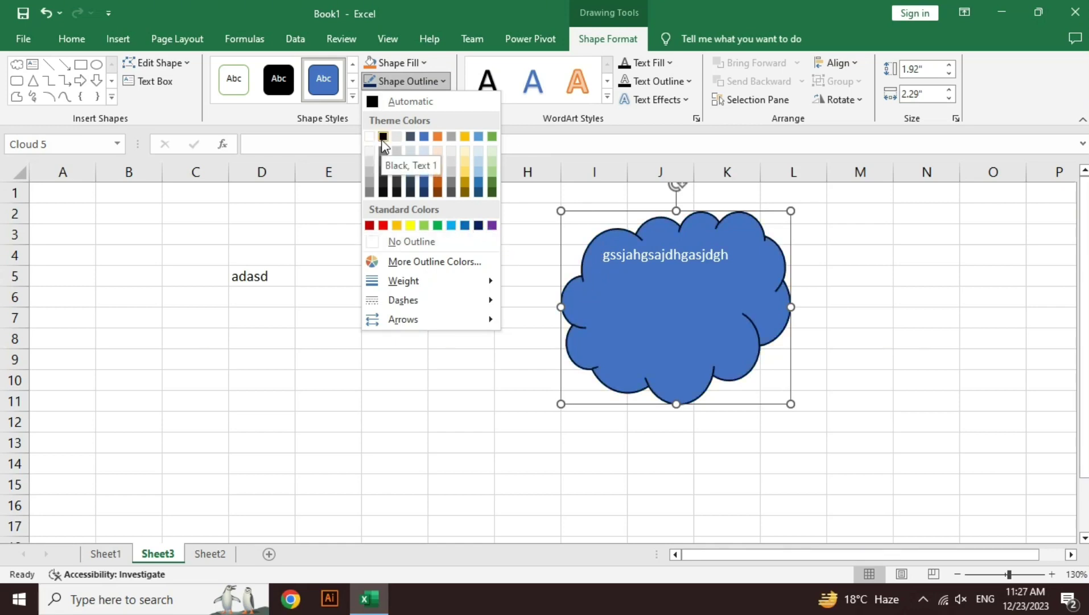
pyautogui.click(389, 7)
pyautogui.click(392, 100)
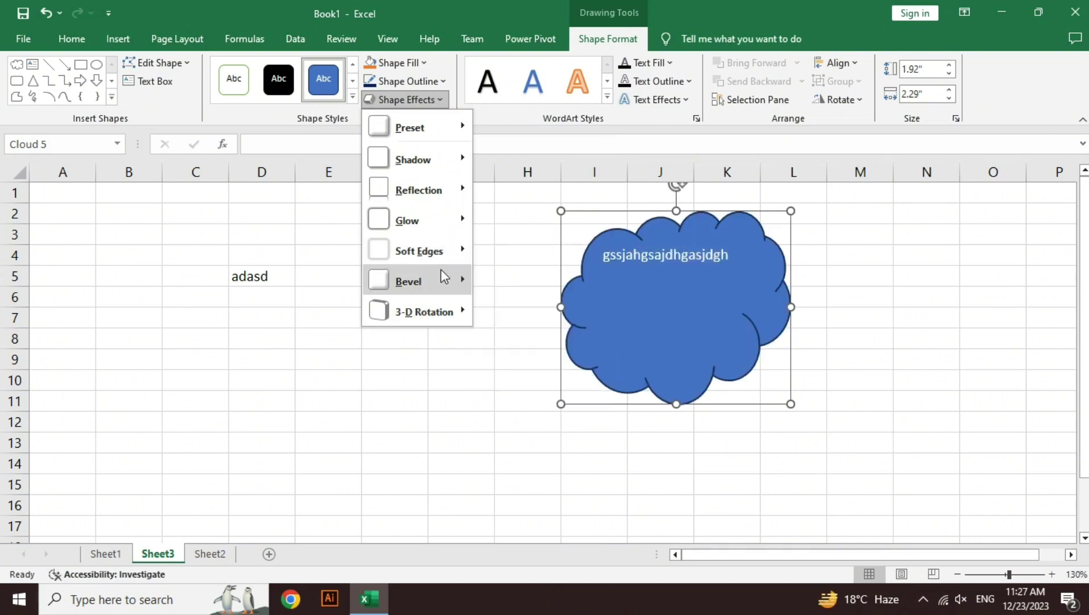
pyautogui.moveTo(416, 281)
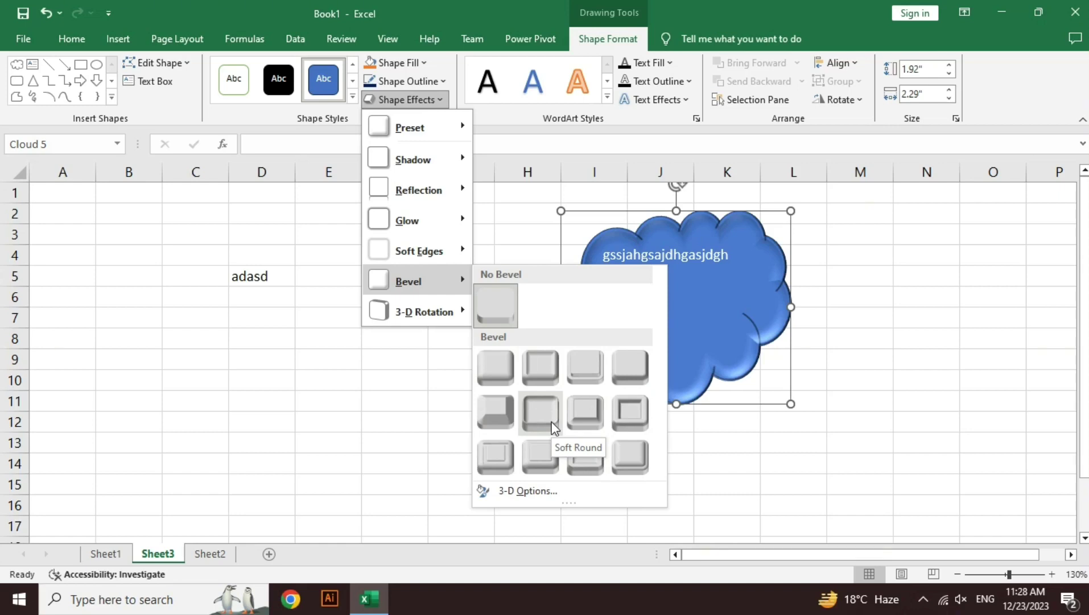
pyautogui.click(460, 24)
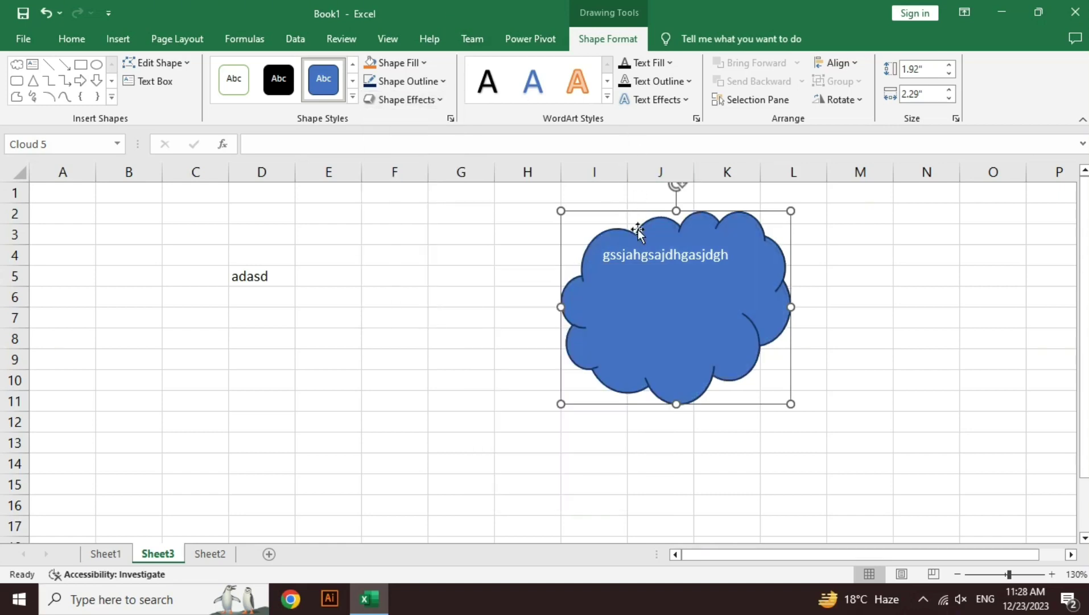
# - Give the cloud's text a red fill and yellow outline after undoing a trial WordArt style
pyautogui.doubleClick(653, 254)
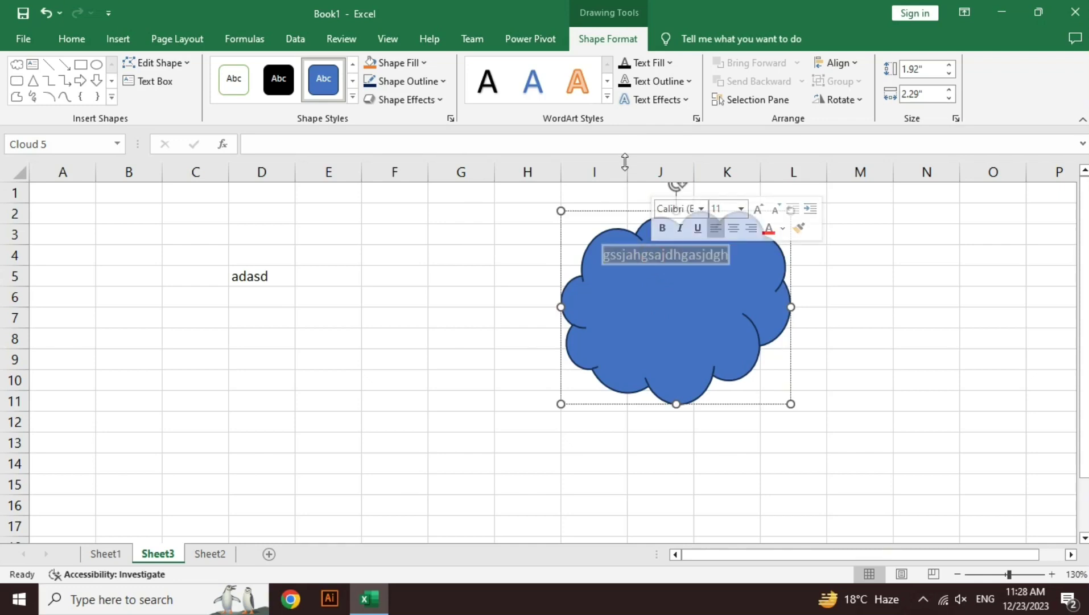
pyautogui.click(608, 98)
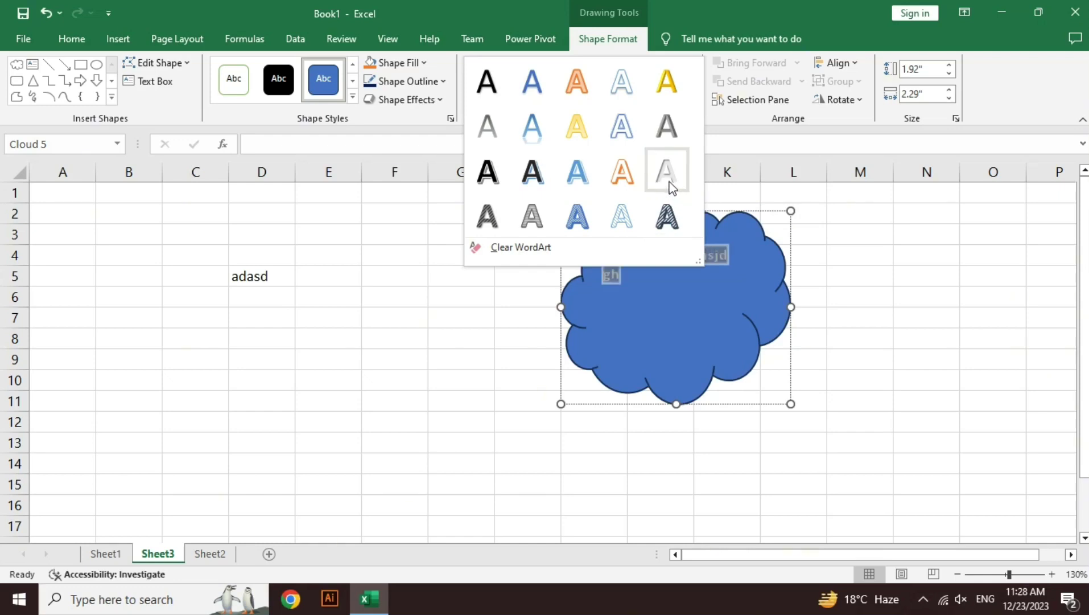
pyautogui.click(579, 85)
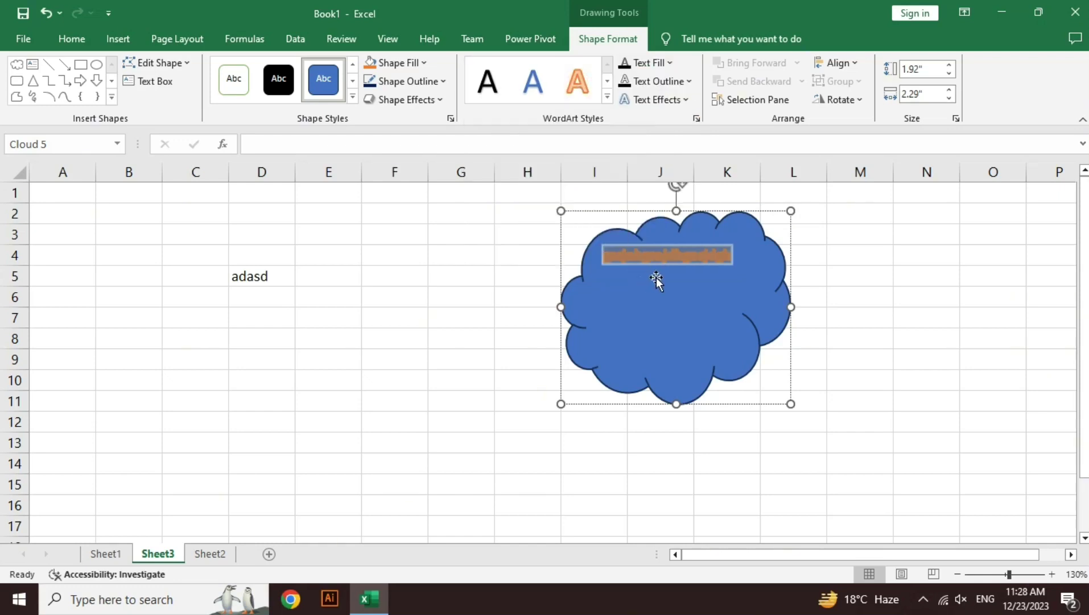
pyautogui.hotkey('ctrl', 'z')
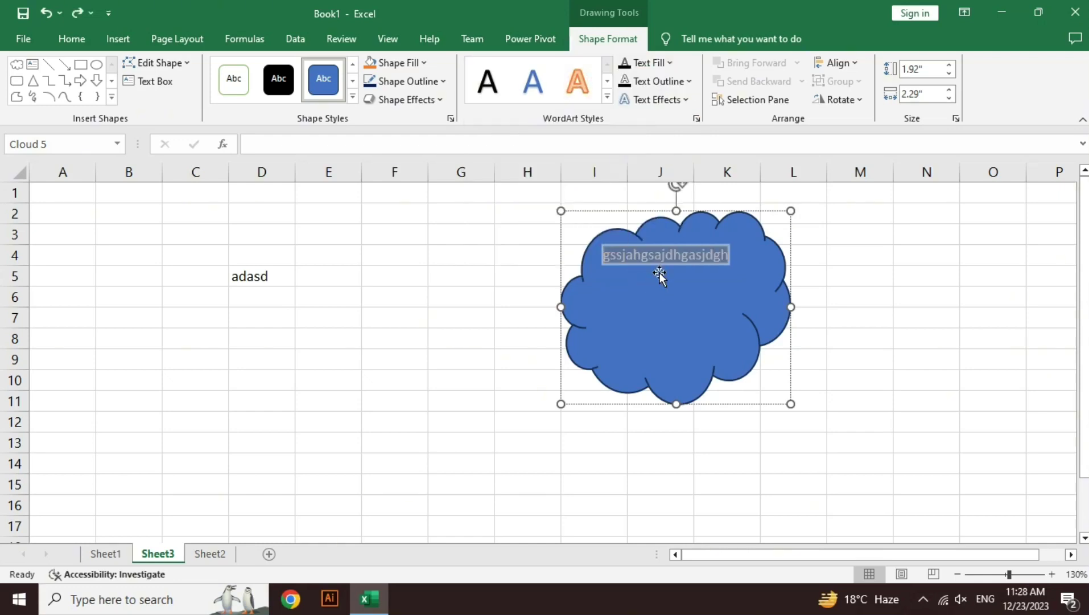
pyautogui.click(660, 63)
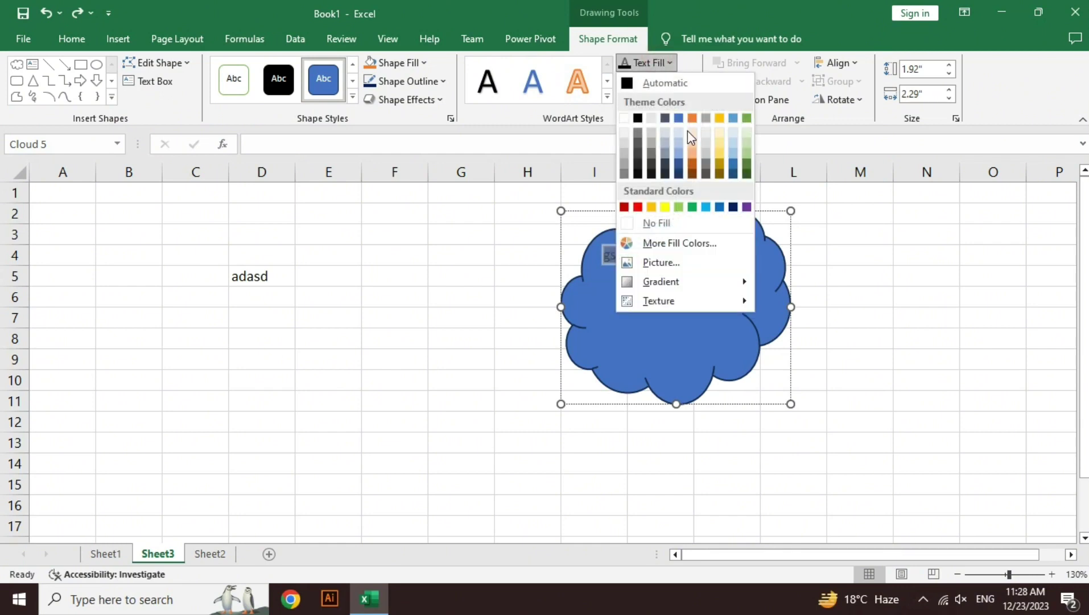
pyautogui.click(637, 207)
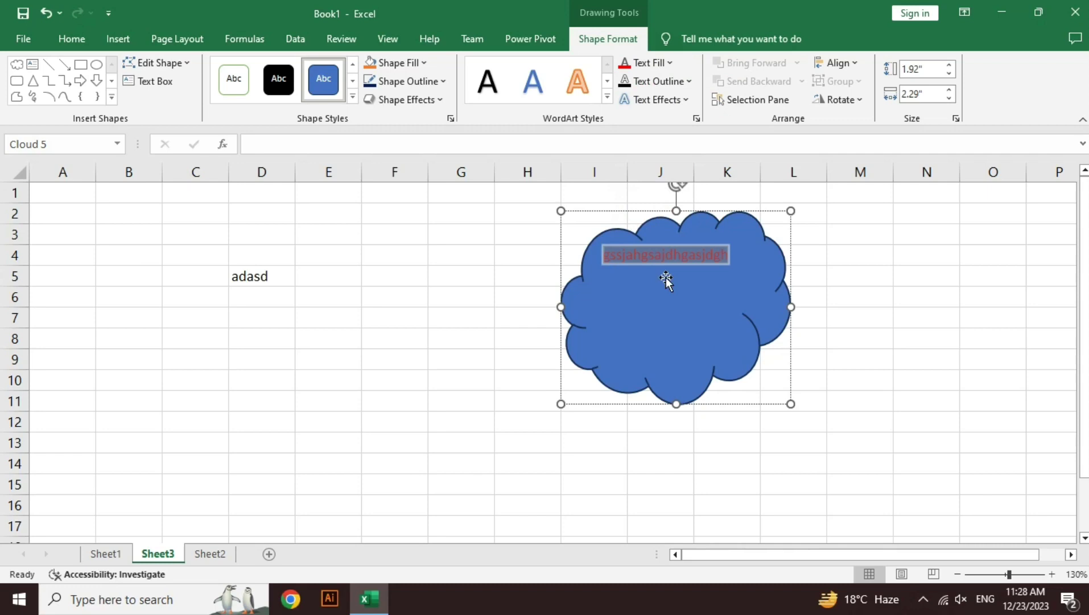
pyautogui.click(686, 82)
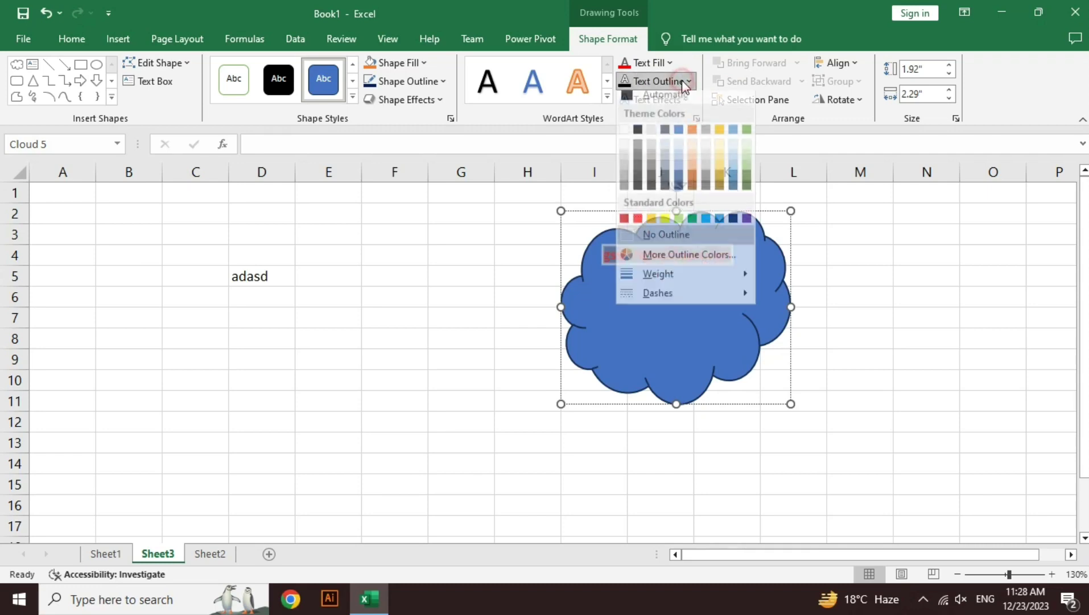
pyautogui.click(665, 224)
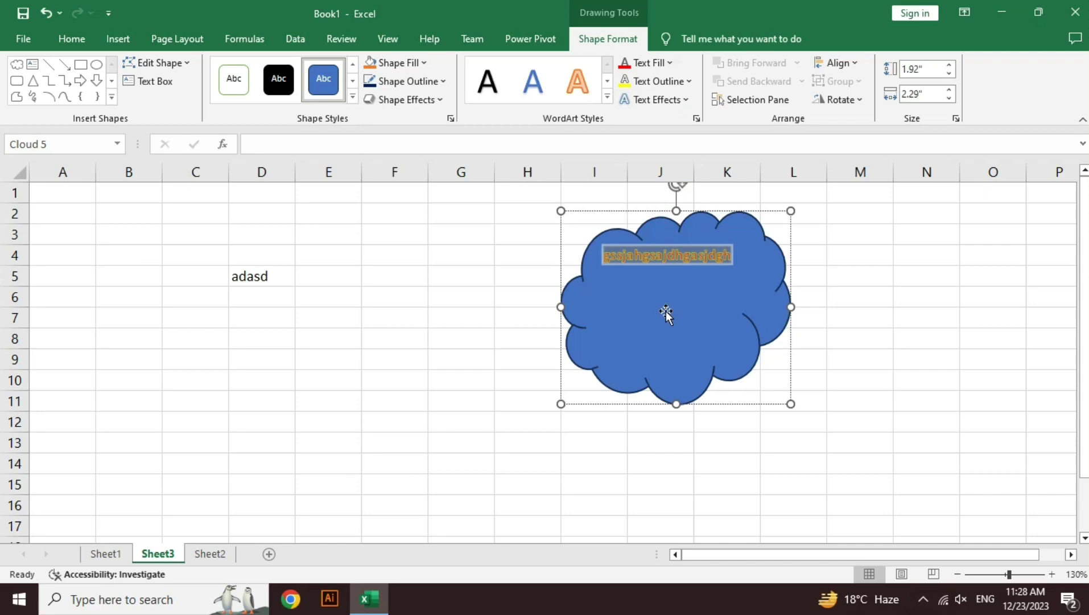
pyautogui.click(78, 41)
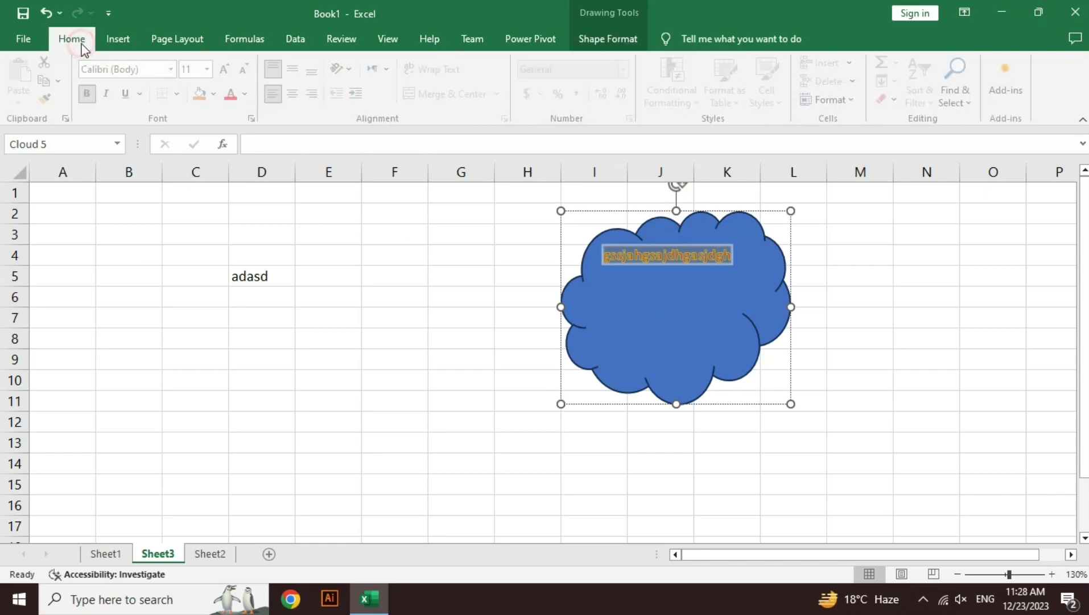
# - Increase the cloud text's font size to 32 pt
pyautogui.click(228, 69)
pyautogui.click(228, 70)
pyautogui.click(228, 70)
pyautogui.click(227, 70)
pyautogui.click(227, 69)
pyautogui.click(227, 69)
pyautogui.click(227, 69)
pyautogui.click(227, 69)
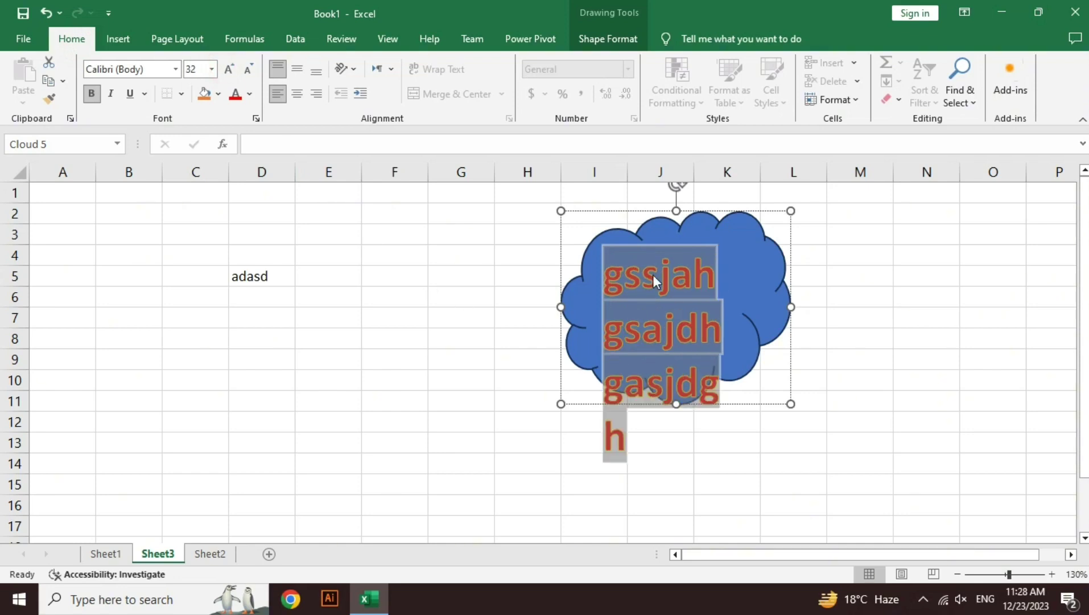
# - Set the cloud text's outline weight to 1½ pt
pyautogui.click(632, 37)
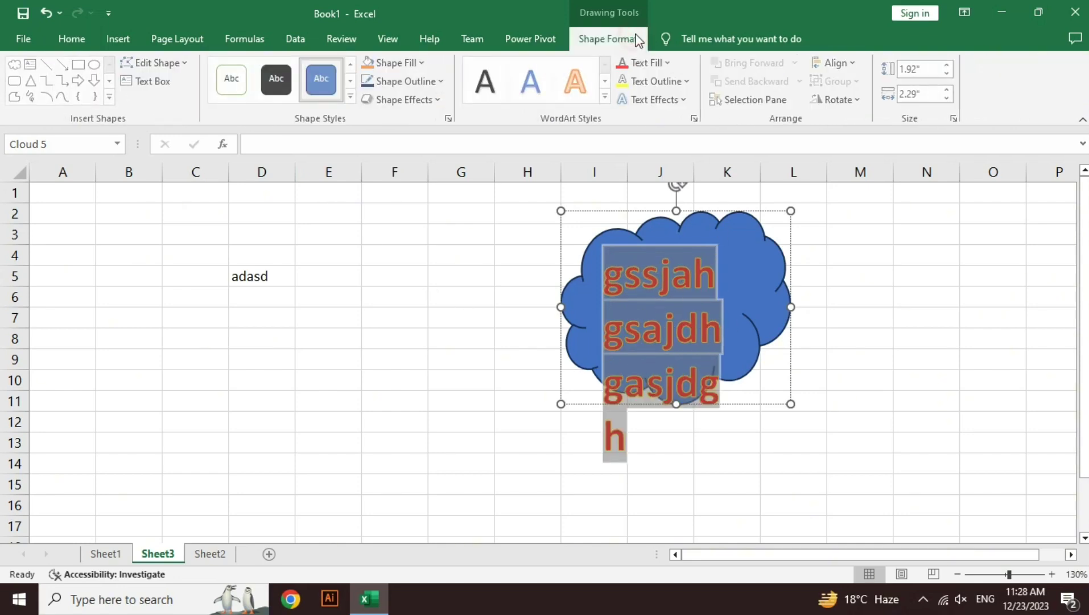
pyautogui.click(650, 85)
pyautogui.moveTo(660, 280)
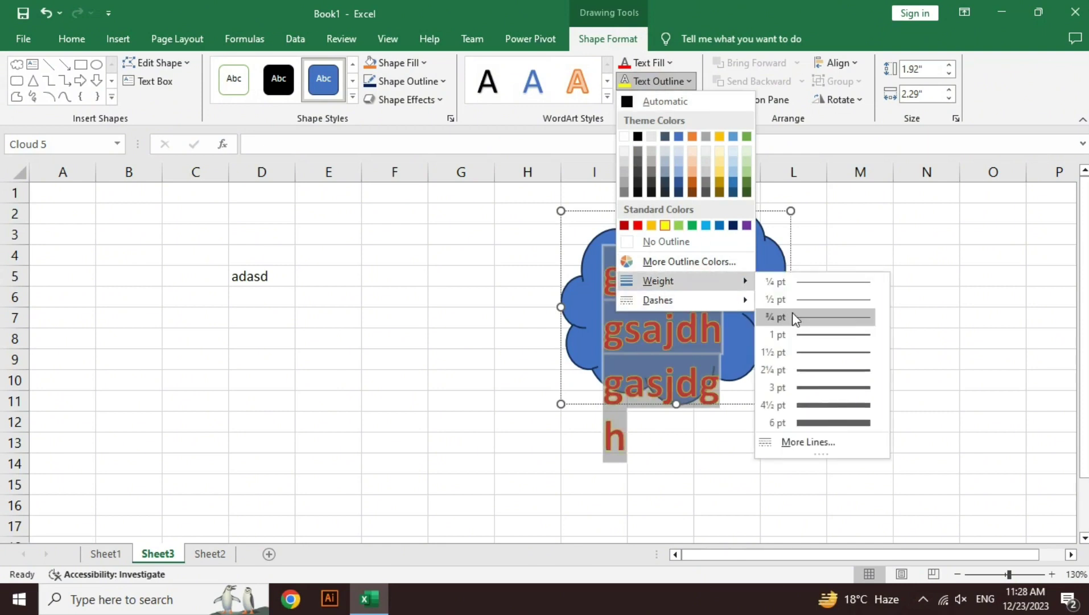
pyautogui.click(826, 354)
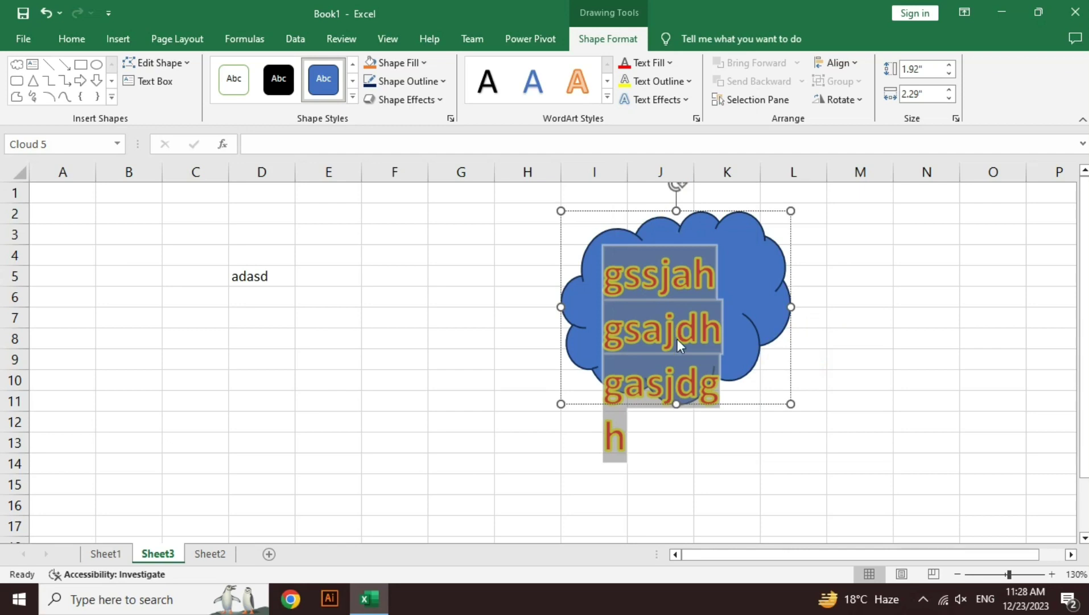
pyautogui.click(663, 105)
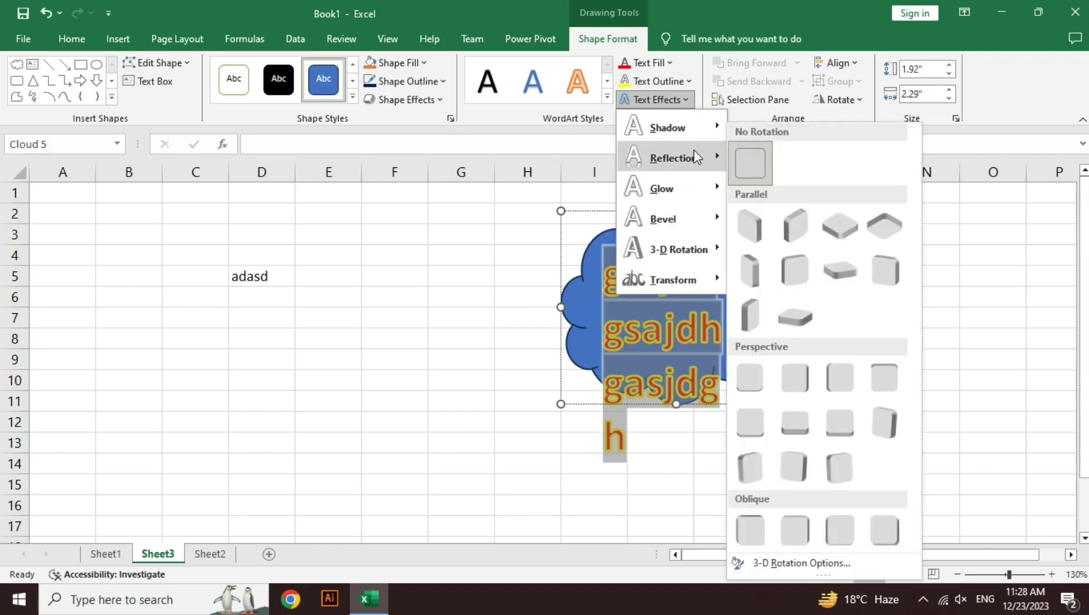
pyautogui.moveTo(672, 157)
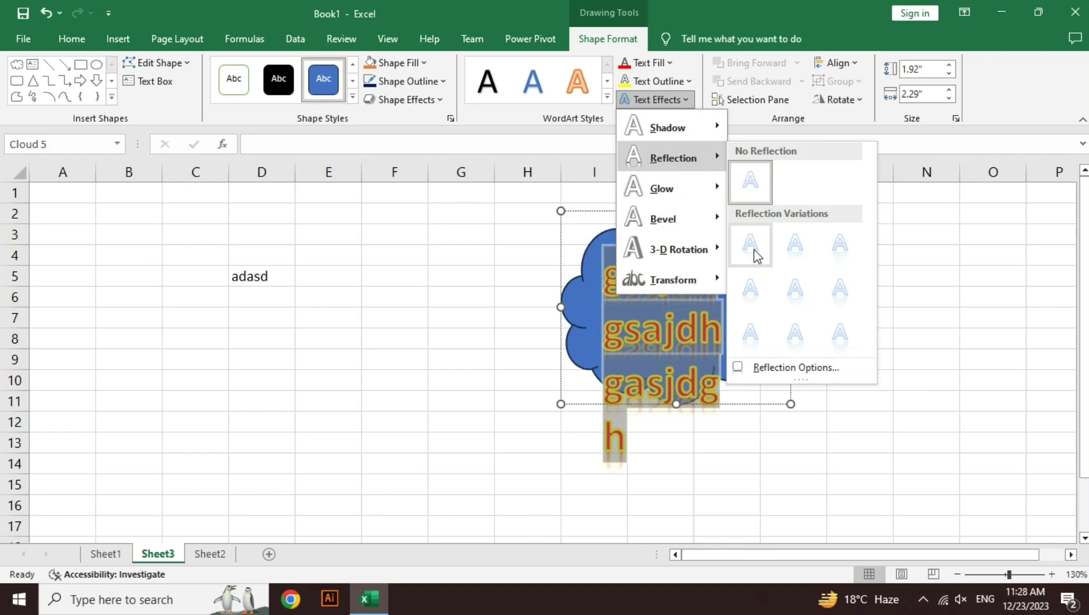
# - Give the cloud text a reflection and a full-circle Arch transform, then delete the cloud
pyautogui.click(754, 249)
pyautogui.click(692, 318)
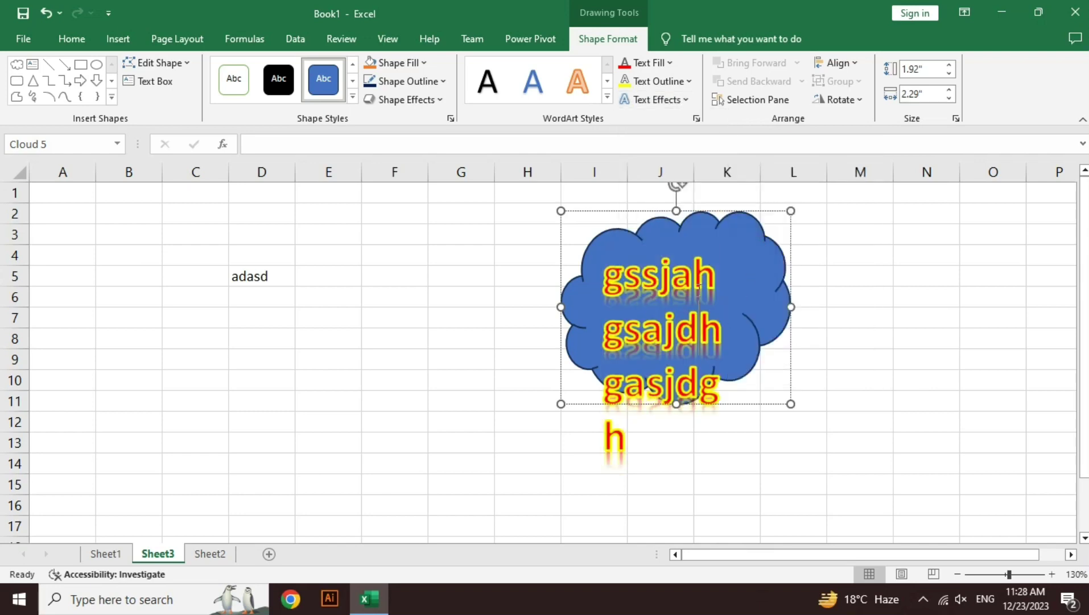
pyautogui.click(666, 108)
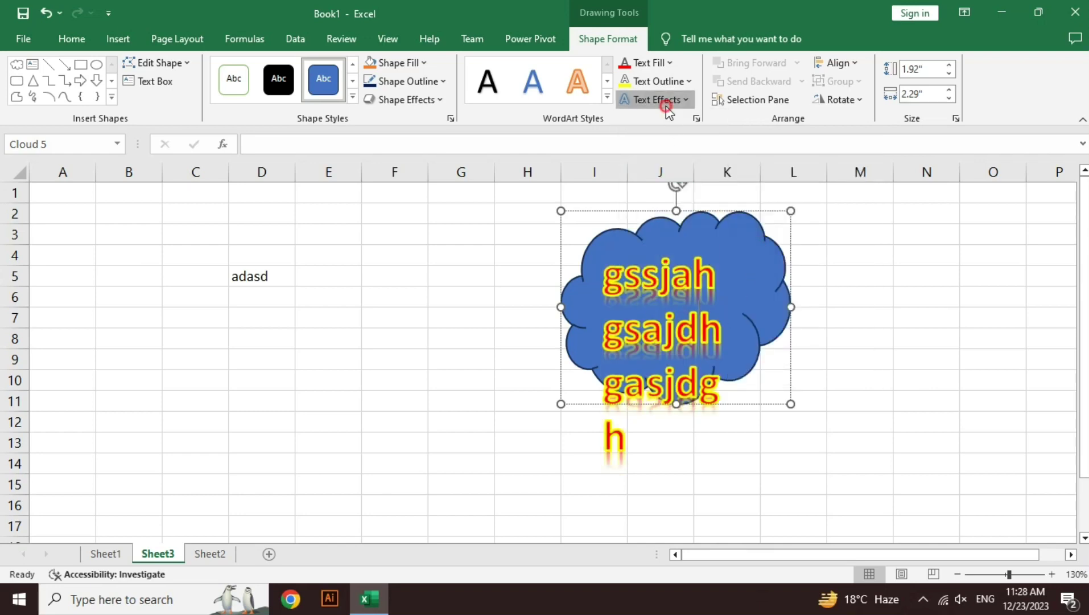
pyautogui.moveTo(672, 279)
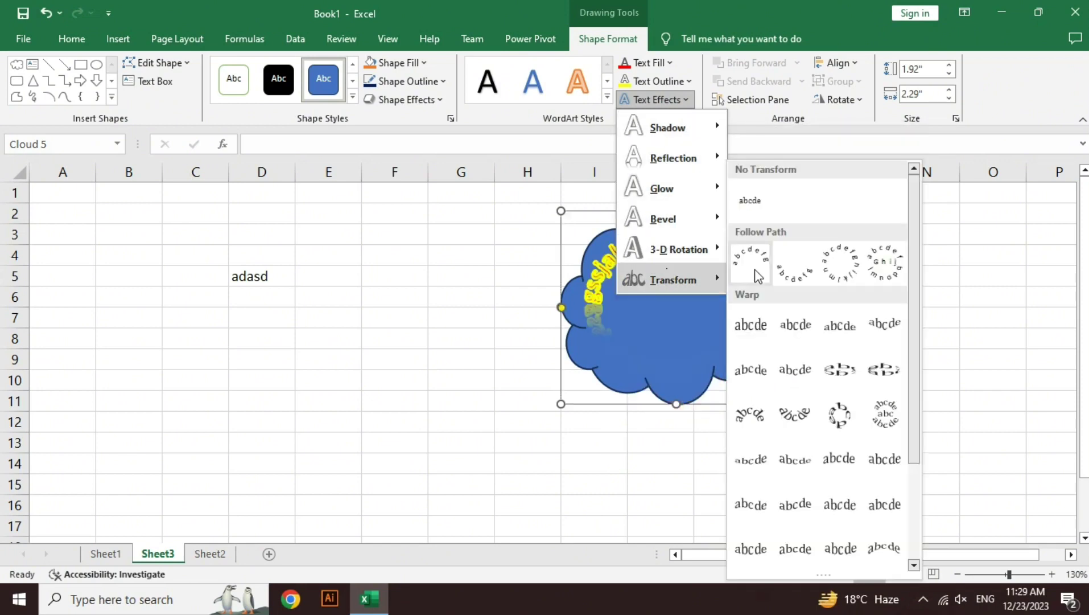
pyautogui.click(755, 272)
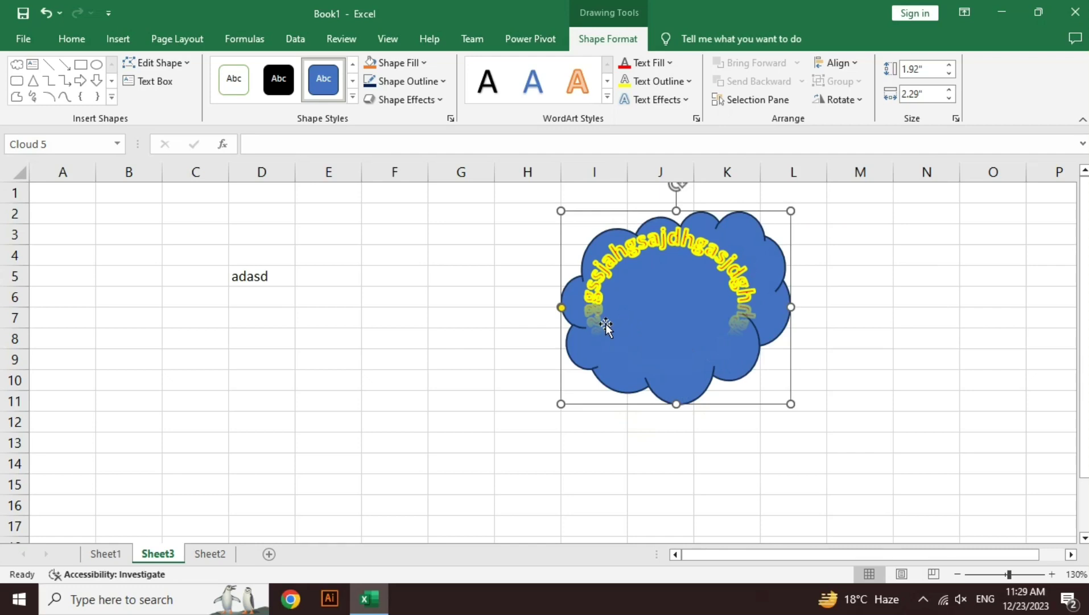
pyautogui.moveTo(562, 308)
pyautogui.mouseDown()
pyautogui.moveTo(569, 320)
pyautogui.moveTo(569, 273)
pyautogui.moveTo(573, 340)
pyautogui.mouseUp()
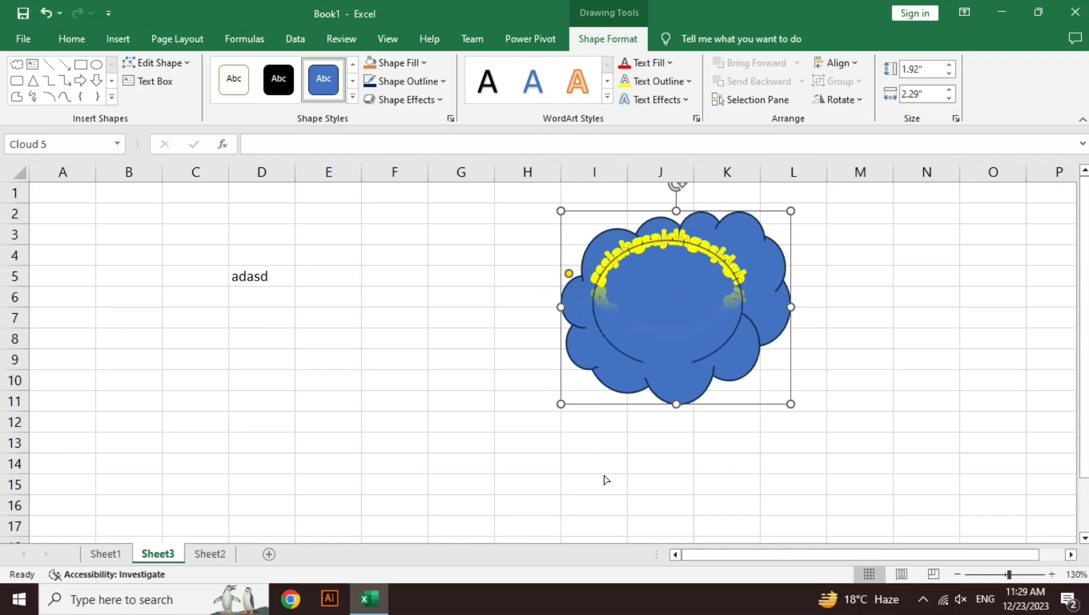
pyautogui.moveTo(614, 523); pyautogui.dragTo(619, 535)
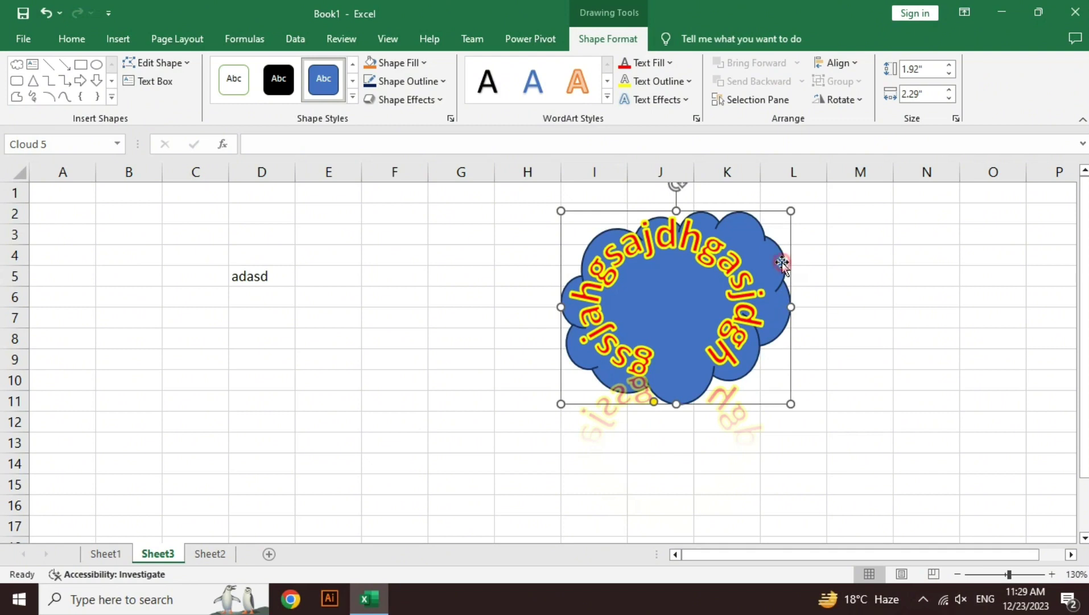
pyautogui.press('Delete')
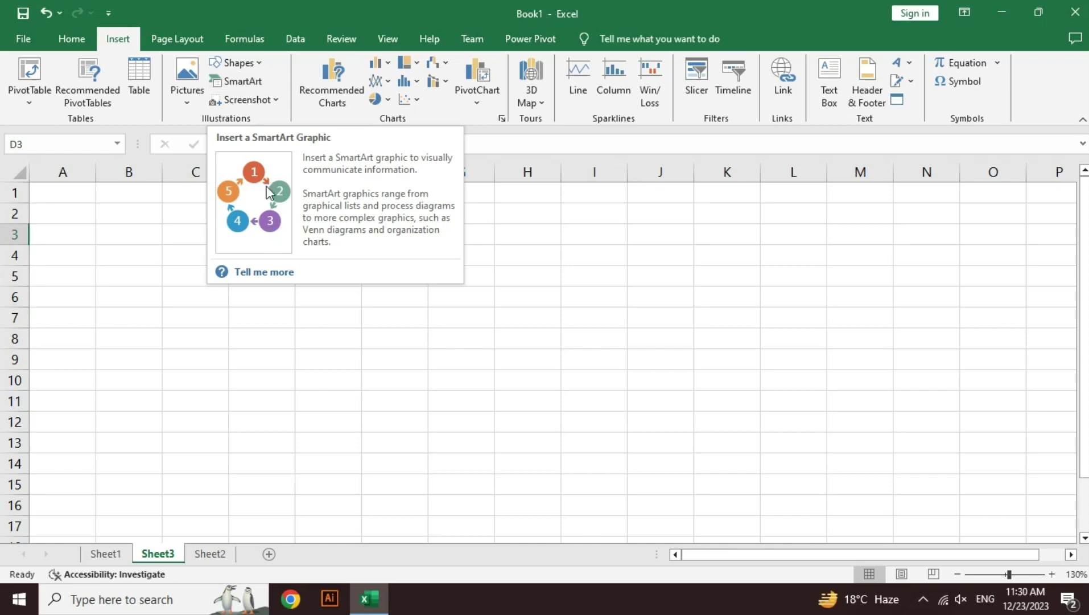
# - Browse the SmartArt categories, then insert the Hierarchy layout from the Hierarchy category
pyautogui.click(249, 83)
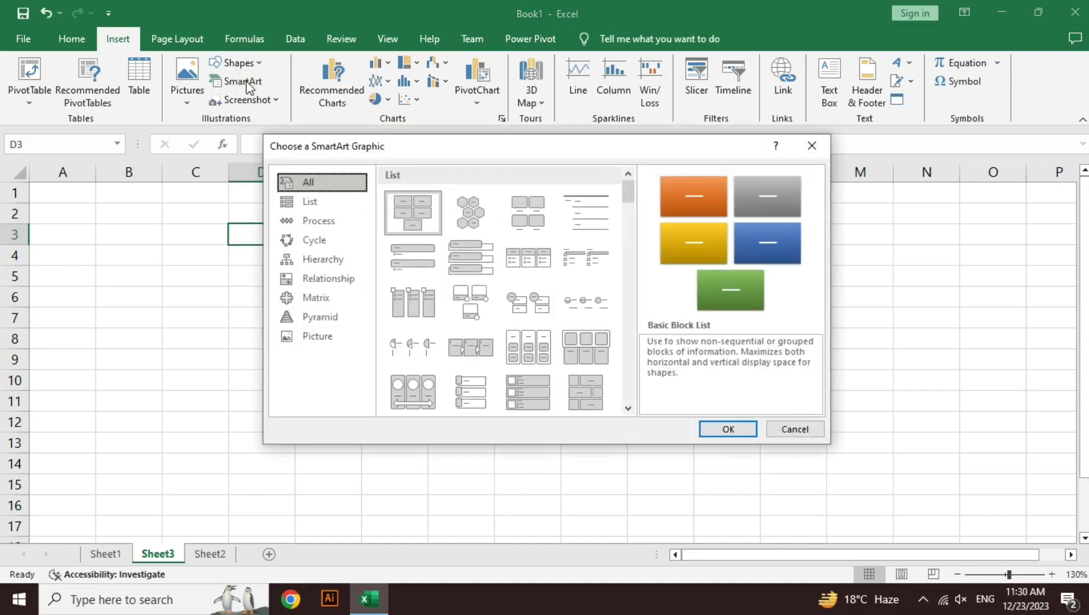
pyautogui.moveTo(478, 152); pyautogui.dragTo(543, 53)
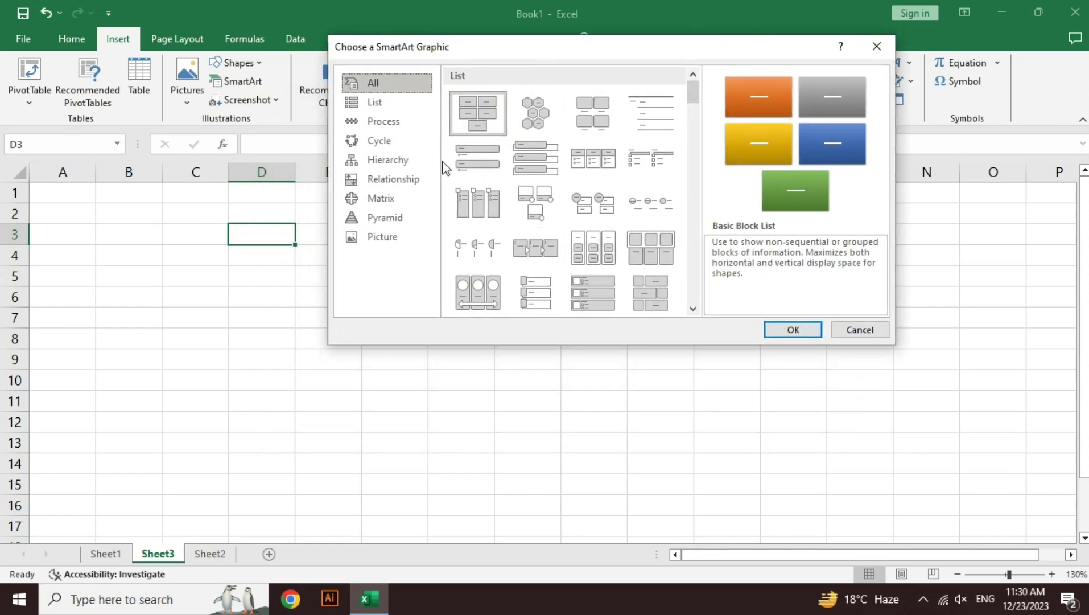
pyautogui.click(401, 103)
pyautogui.click(403, 126)
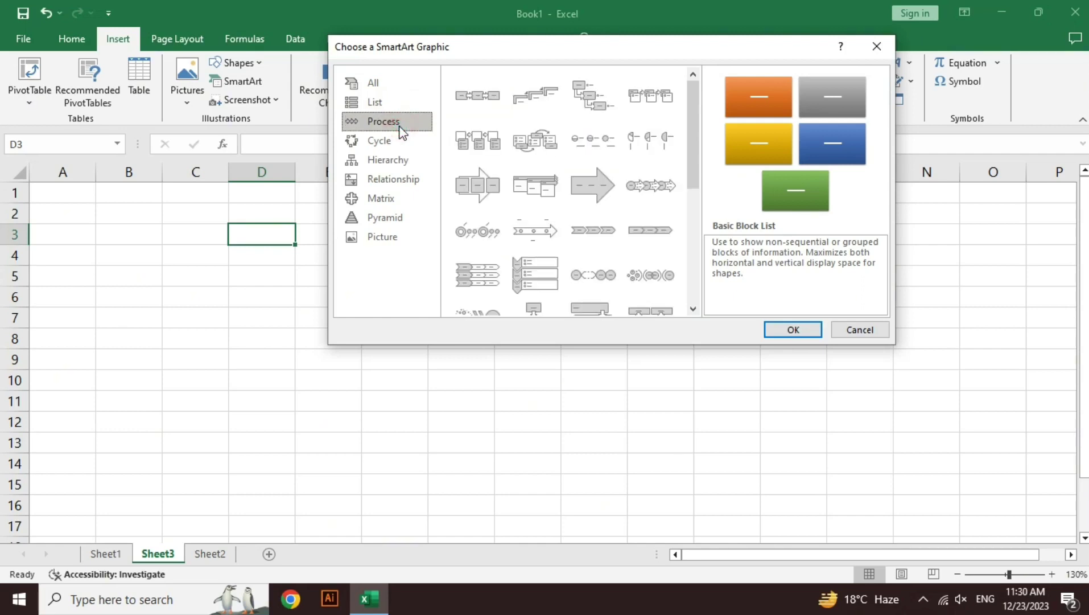
pyautogui.click(401, 142)
pyautogui.click(398, 161)
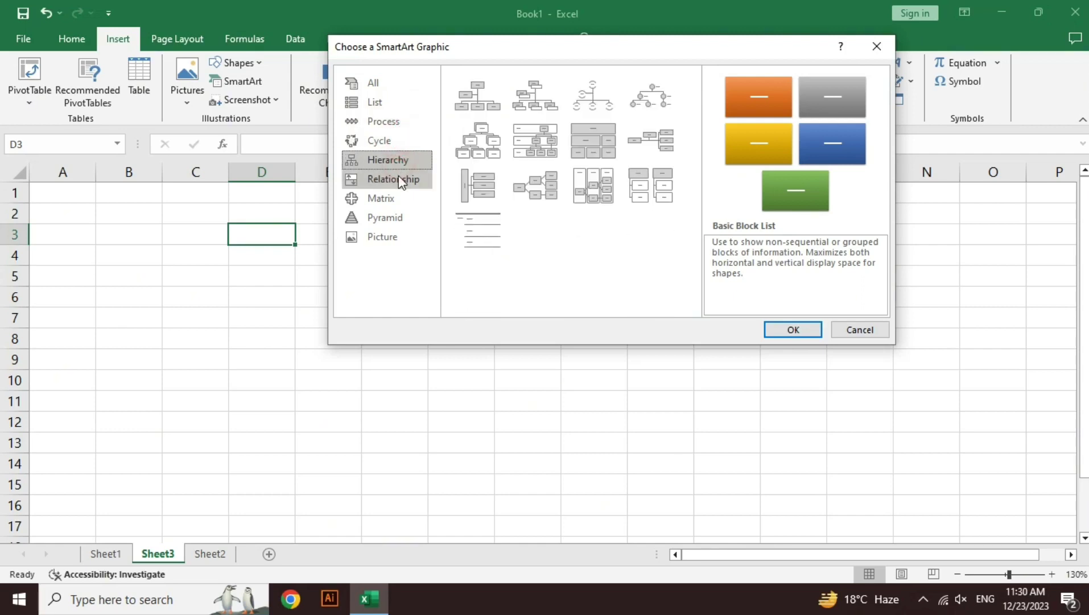
pyautogui.click(401, 180)
pyautogui.click(398, 199)
pyautogui.click(399, 220)
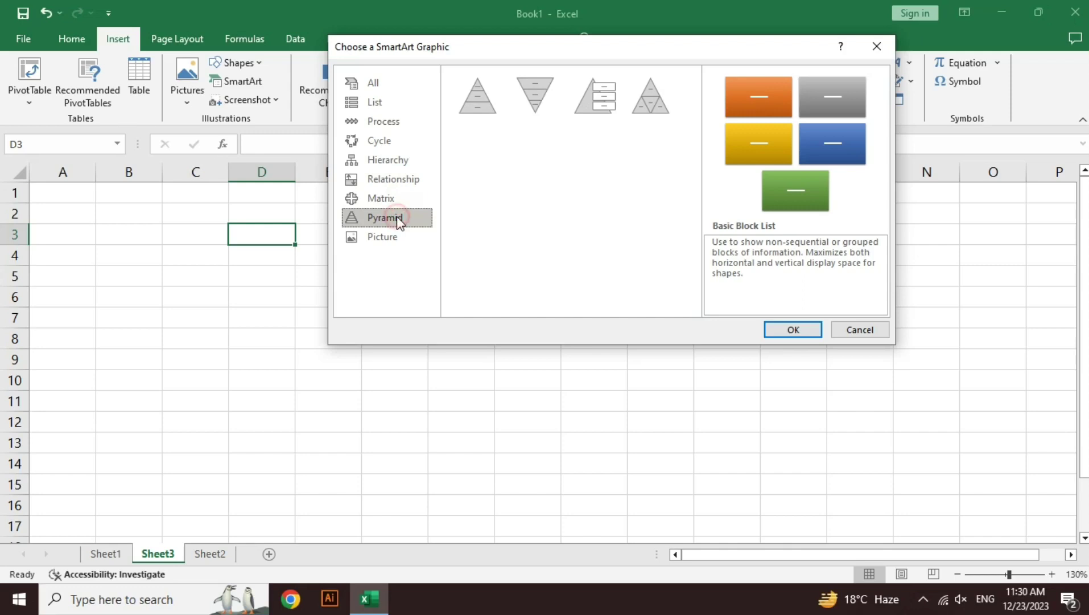
pyautogui.click(402, 242)
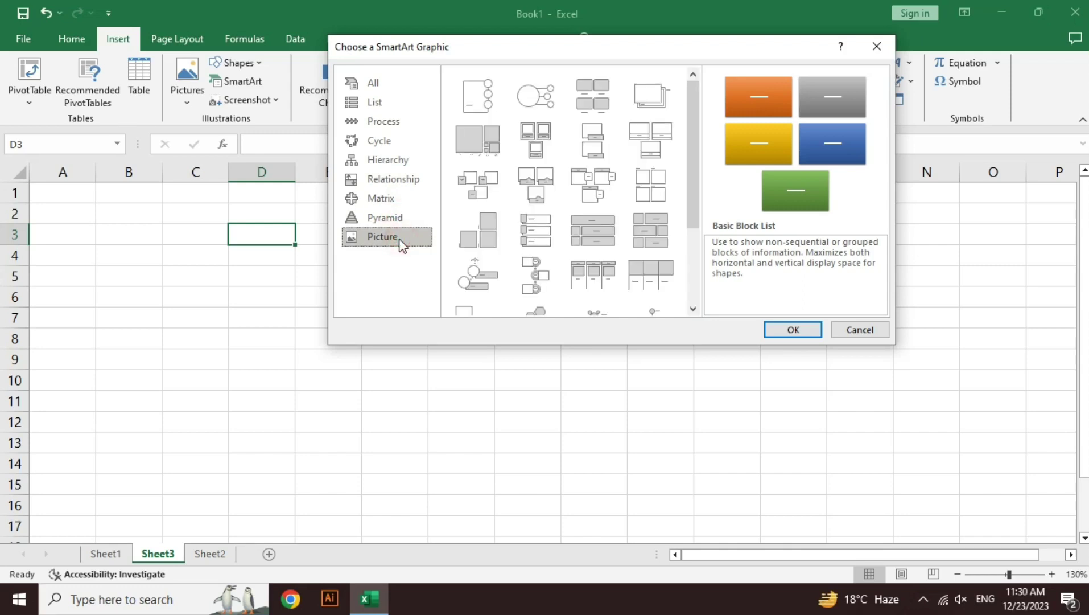
pyautogui.click(405, 166)
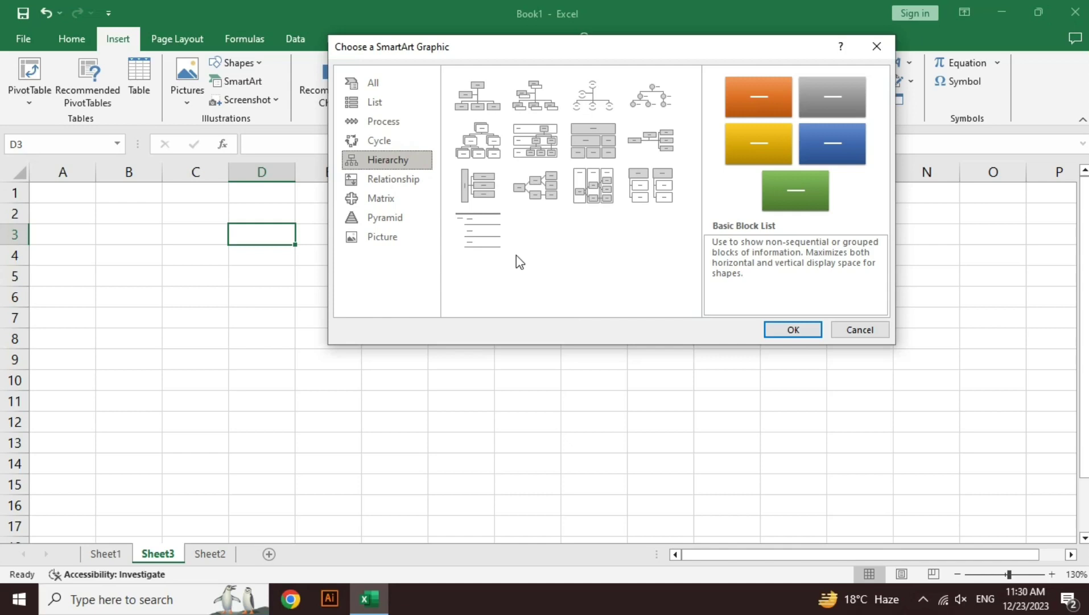
pyautogui.click(487, 151)
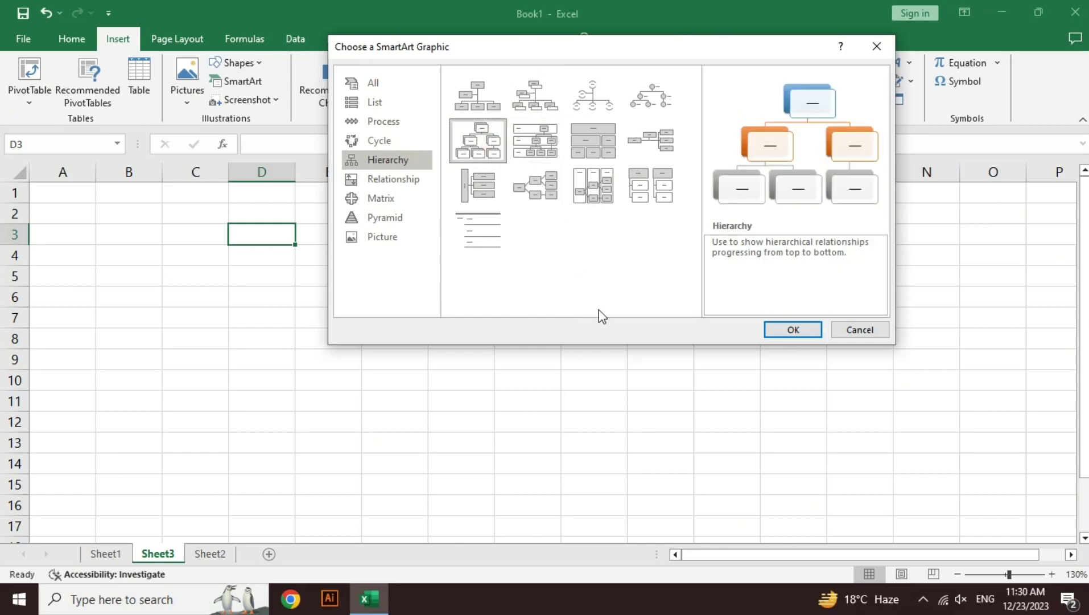
pyautogui.click(793, 330)
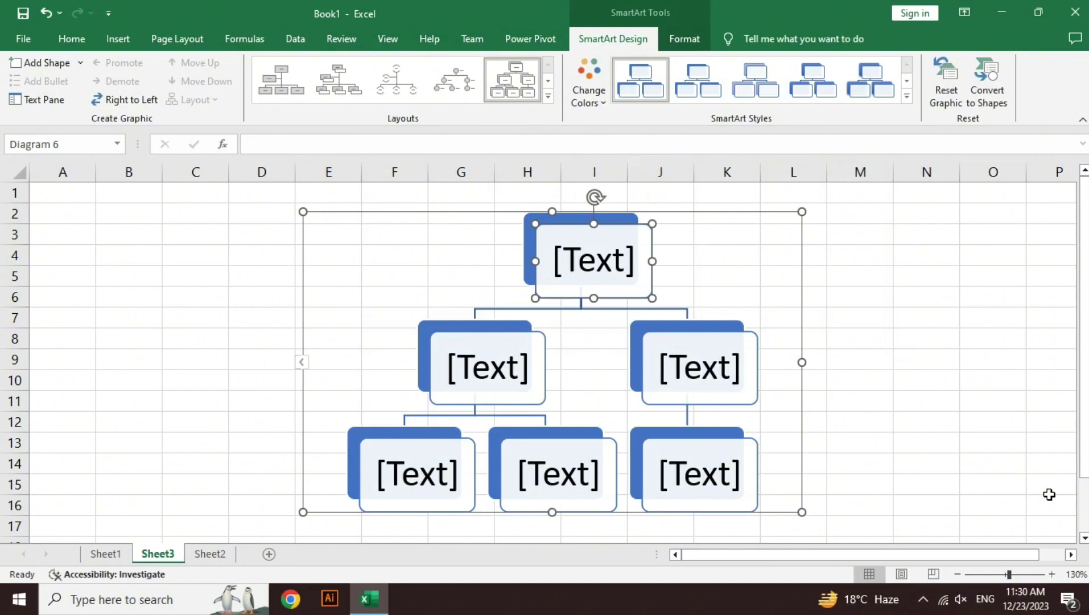
pyautogui.click(959, 574)
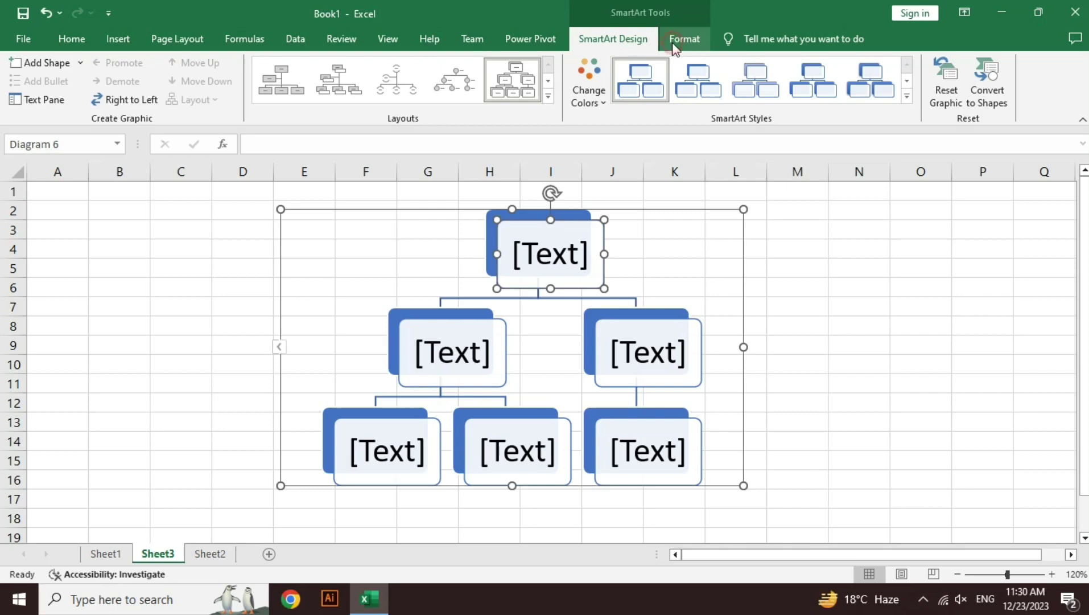
pyautogui.click(680, 39)
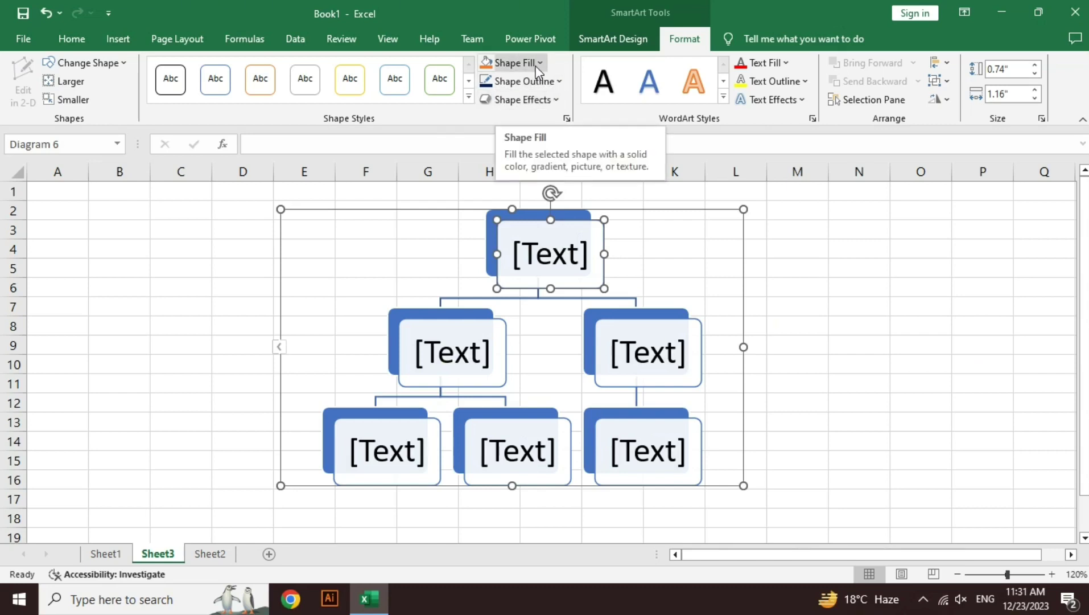
pyautogui.click(537, 64)
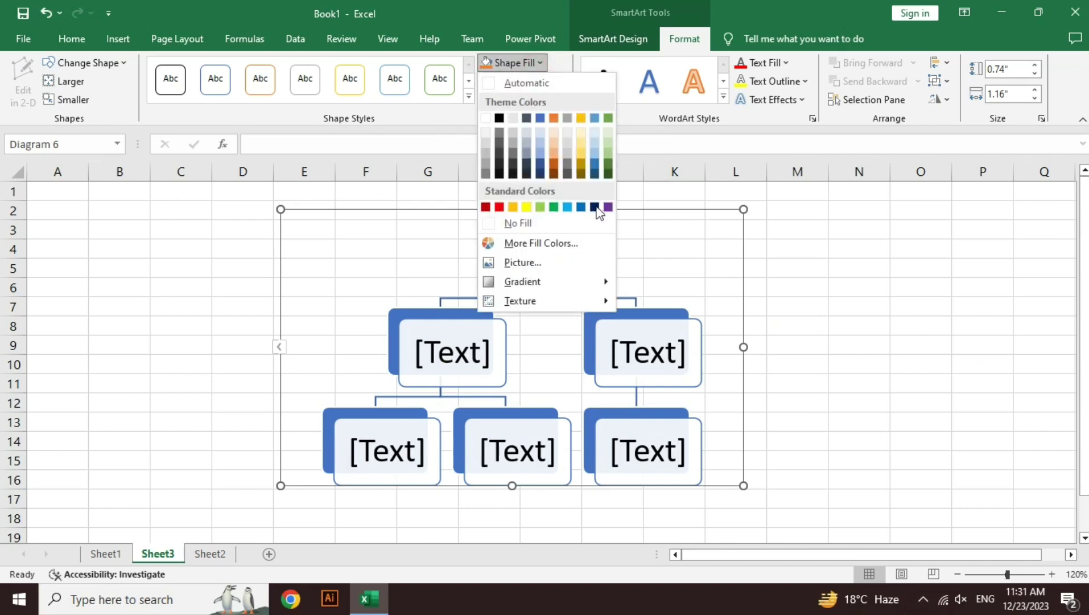
pyautogui.press('Escape')
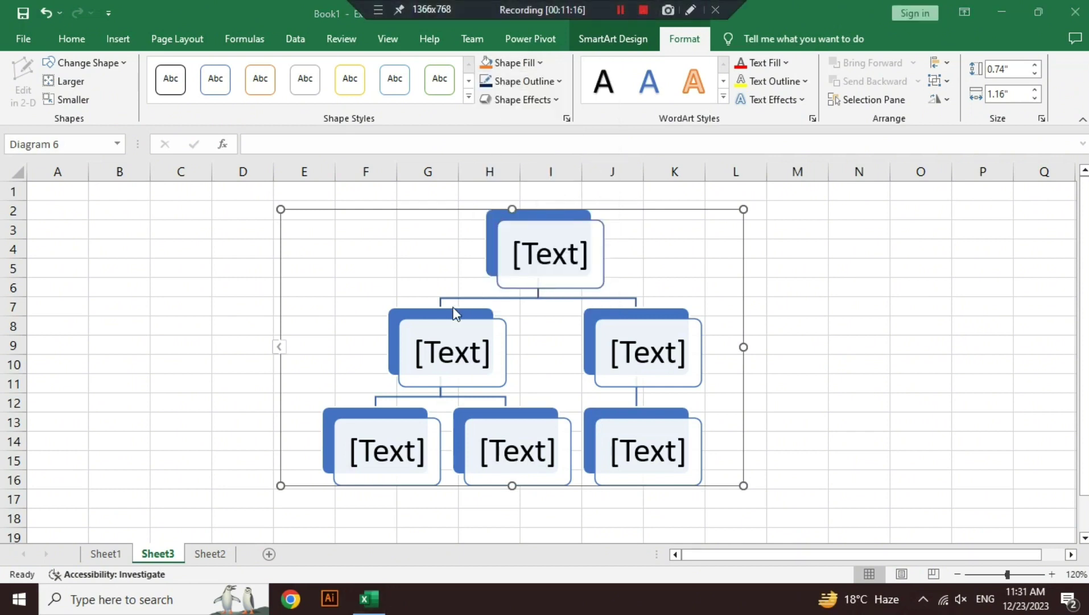
pyautogui.click(445, 322)
pyautogui.click(514, 62)
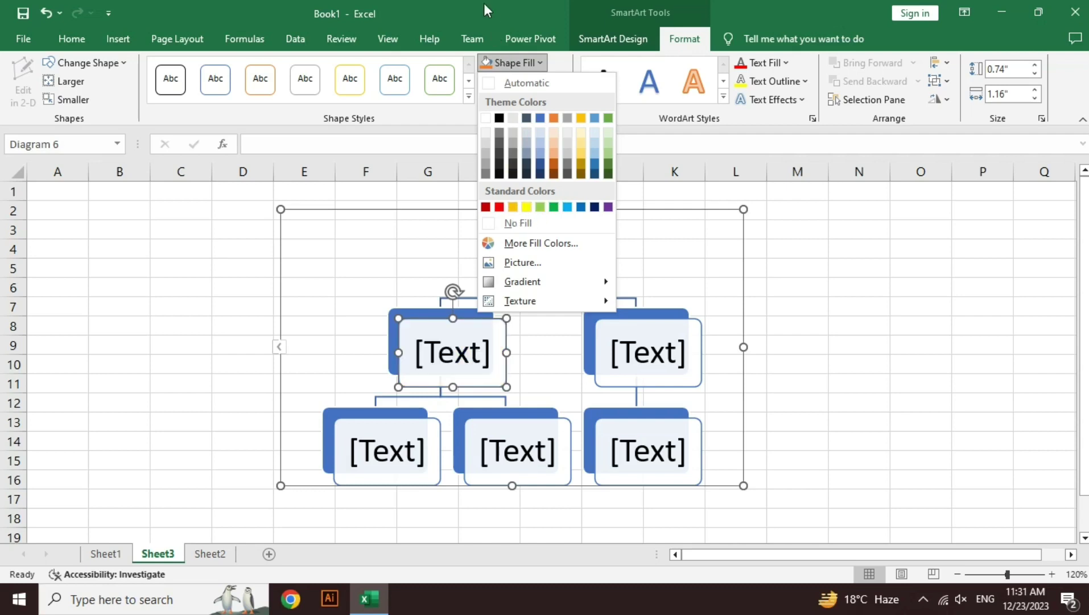
pyautogui.click(442, 22)
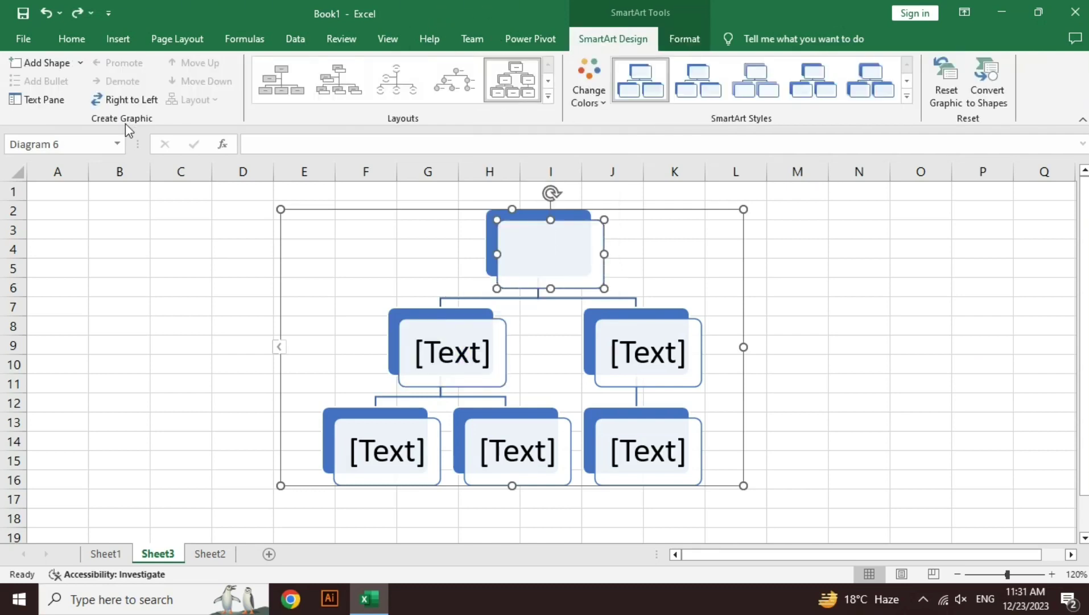
# - In the Text Pane, delete the extra placeholder entries
pyautogui.click(42, 106)
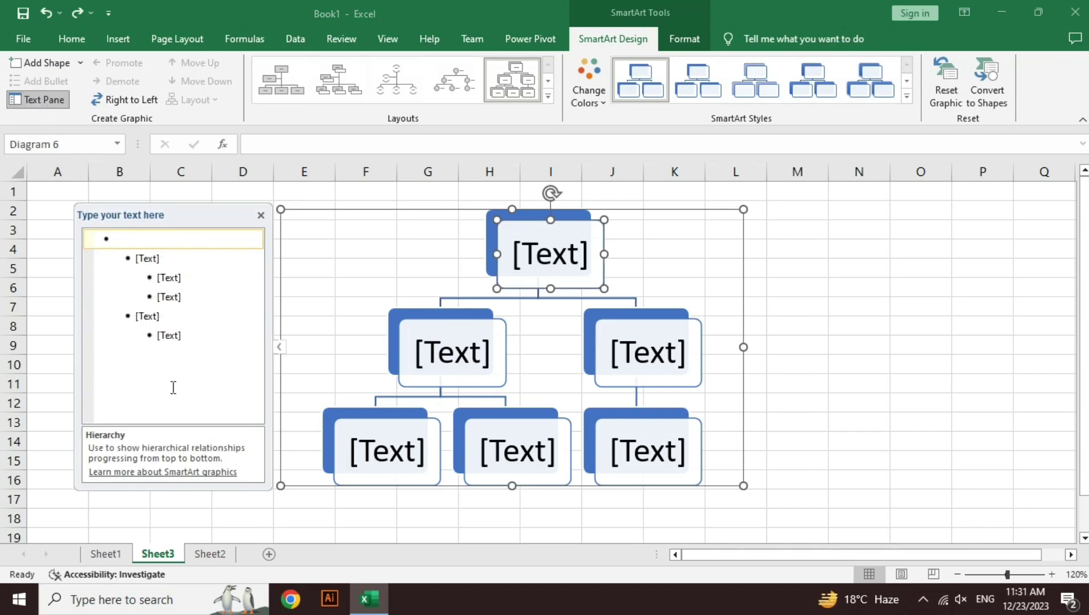
pyautogui.click(185, 337)
pyautogui.press('BackSpace')
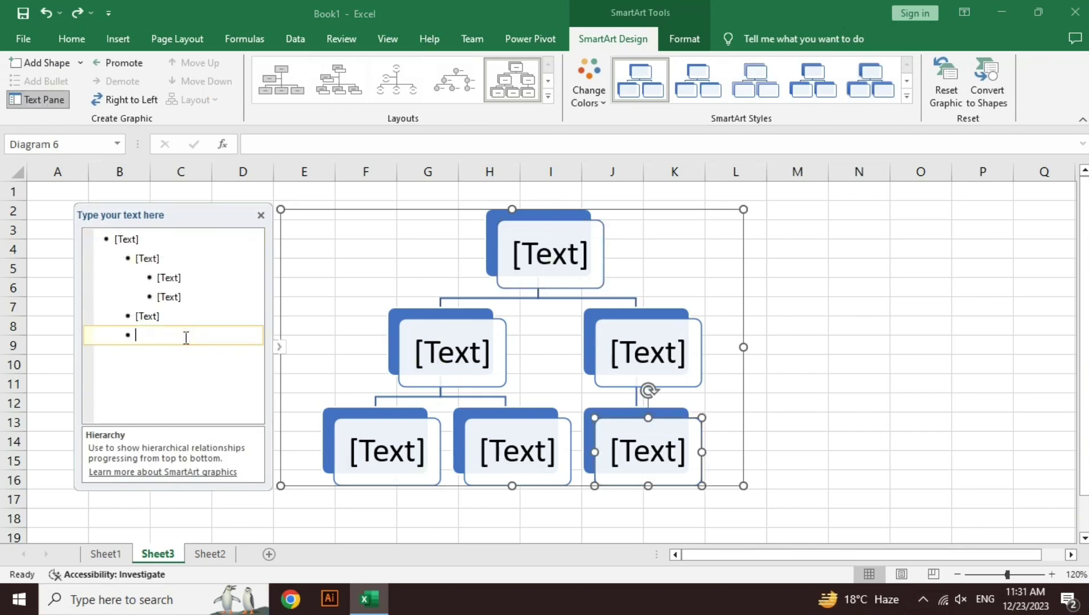
pyautogui.press('BackSpace')
pyautogui.press('BackSpace')
pyautogui.press('BackSpace')
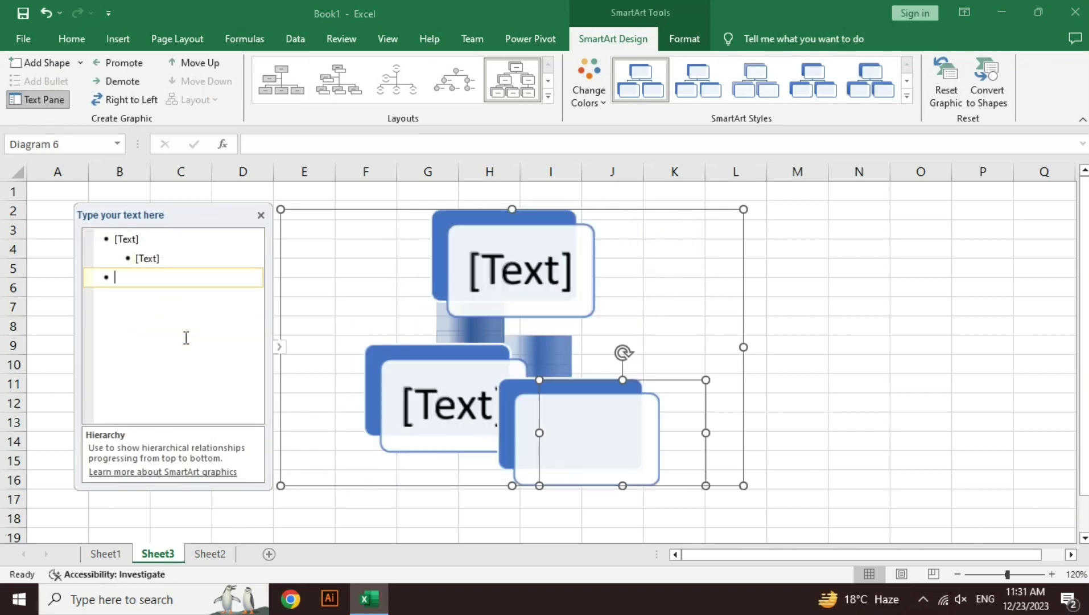
pyautogui.press('BackSpace')
pyautogui.press('BackSpace')
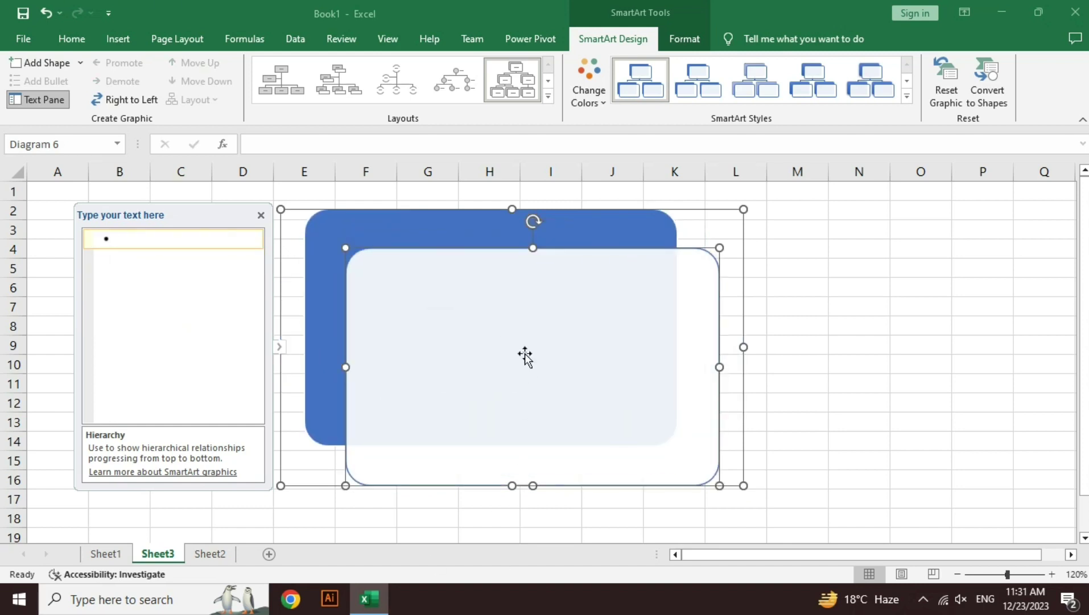
# - Enter Computer with Hardware and Software as its children, plus an empty child under Software
pyautogui.write('C')
pyautogui.write('ompute')
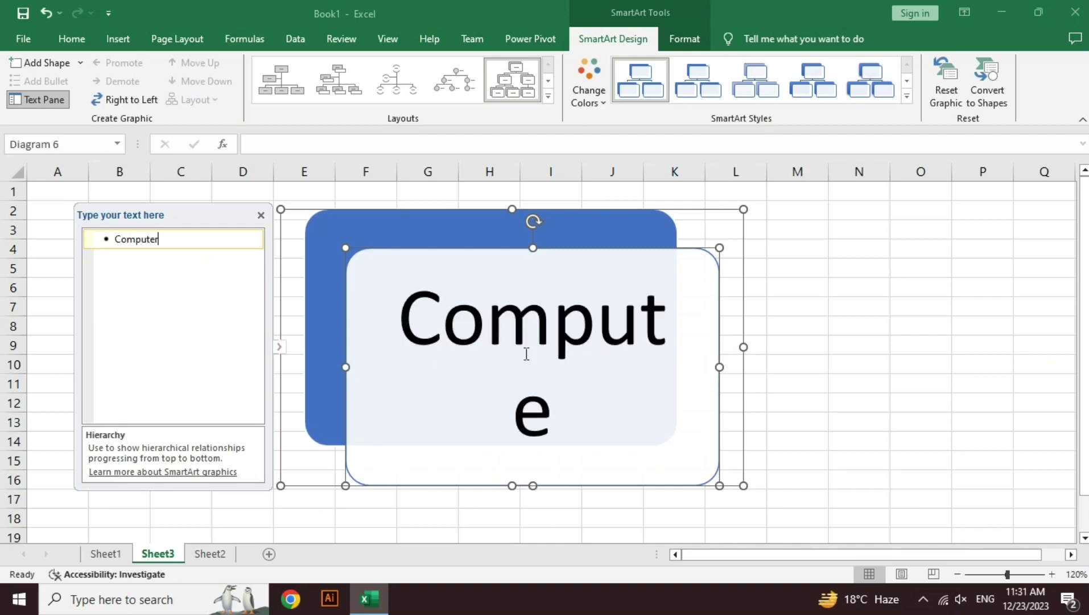
pyautogui.write('r')
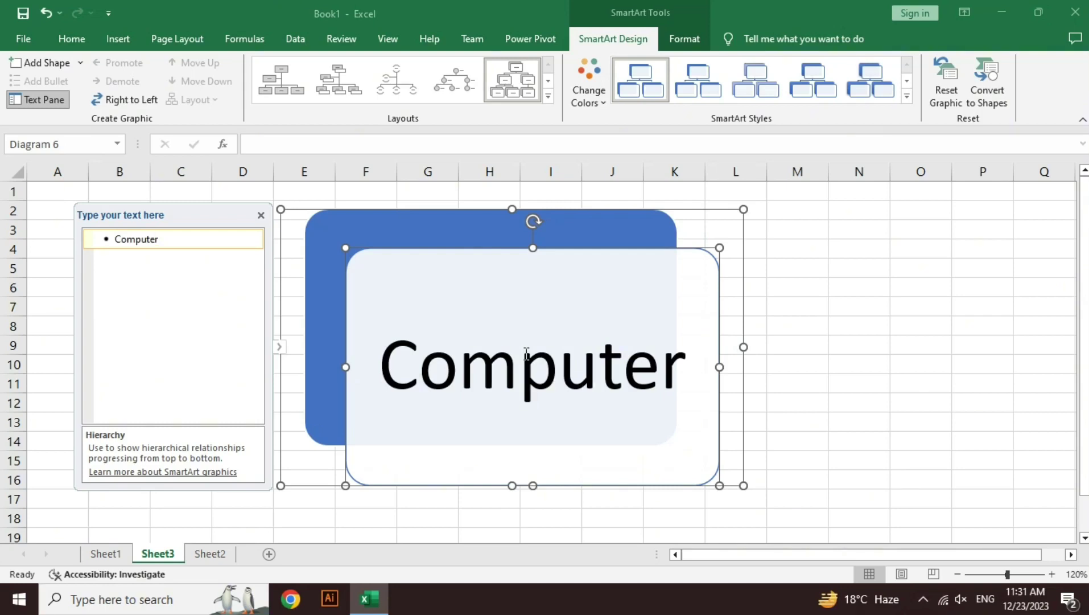
pyautogui.press('Return')
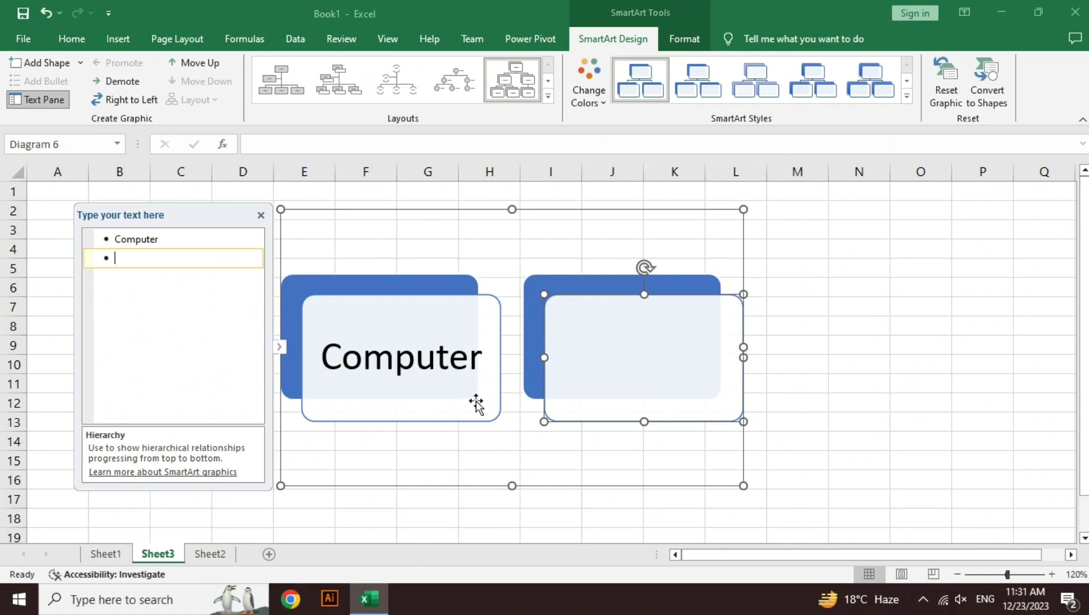
pyautogui.press('Tab')
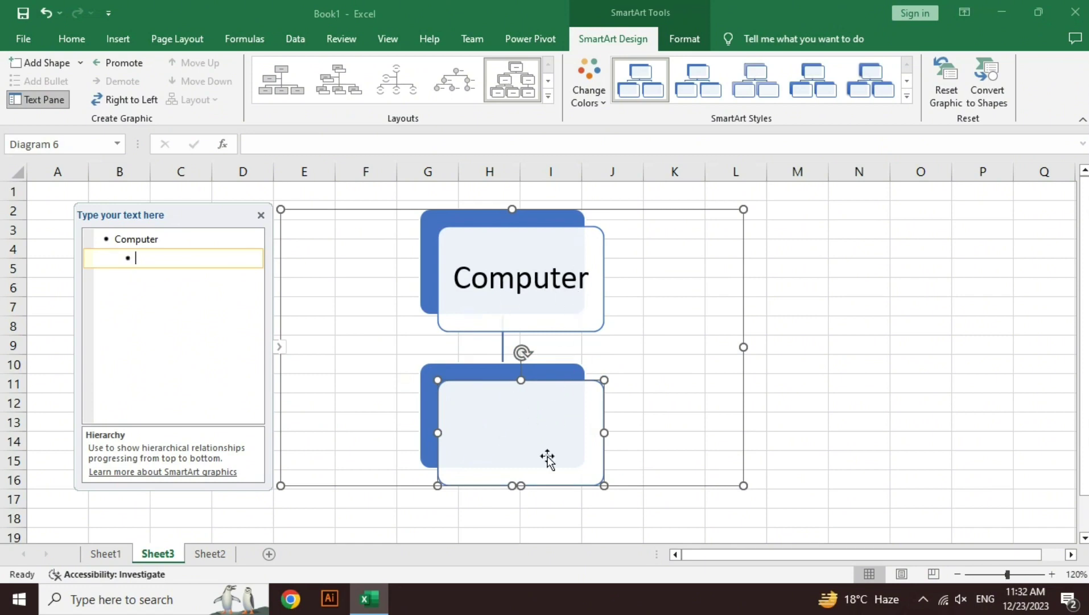
pyautogui.write('Hardware')
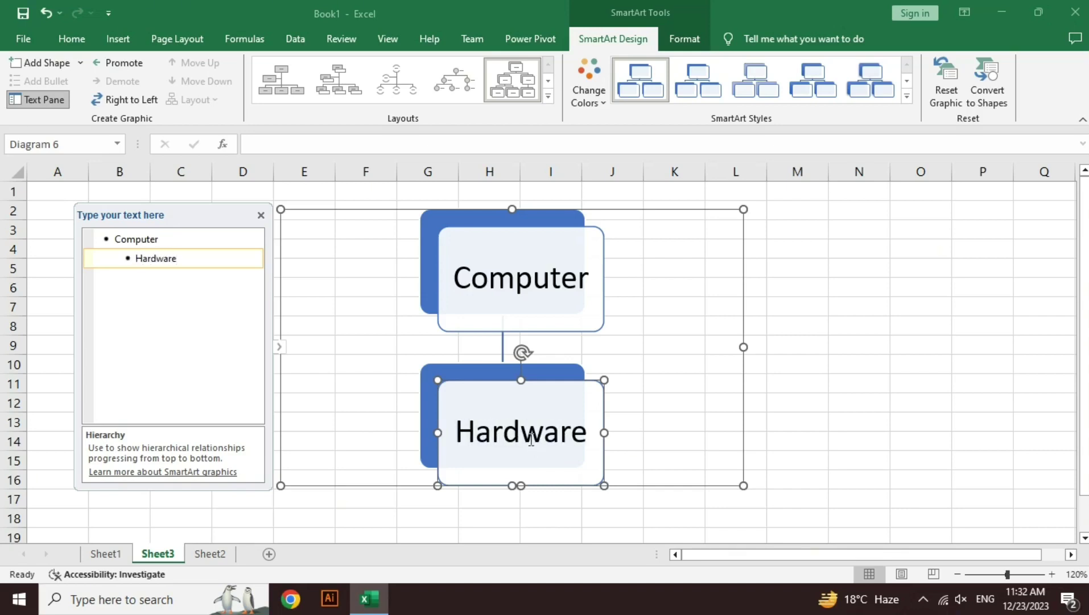
pyautogui.press('Return')
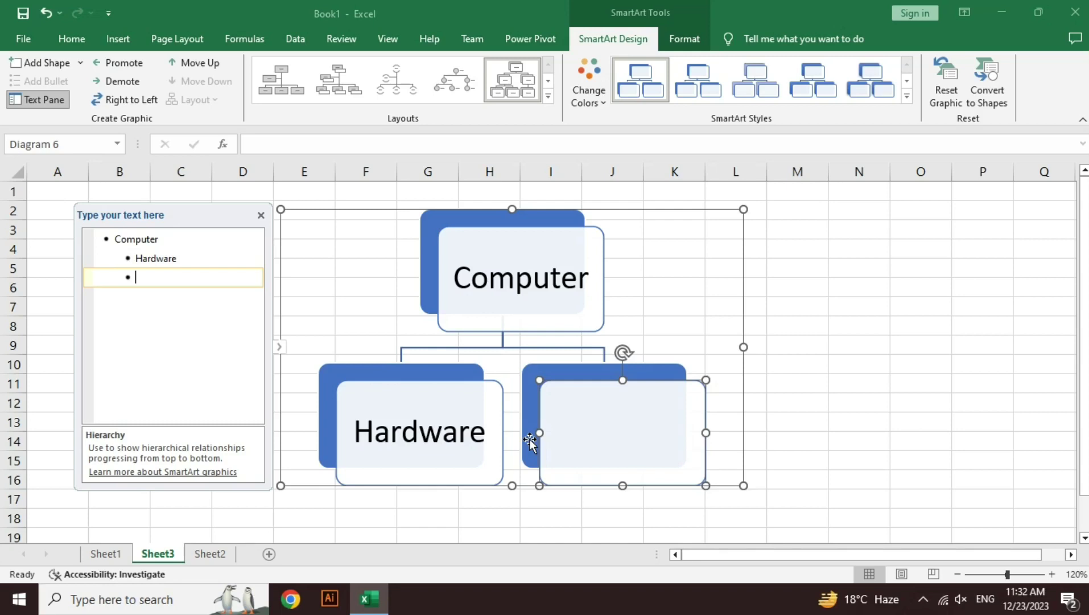
pyautogui.write('Software')
pyautogui.press('Return')
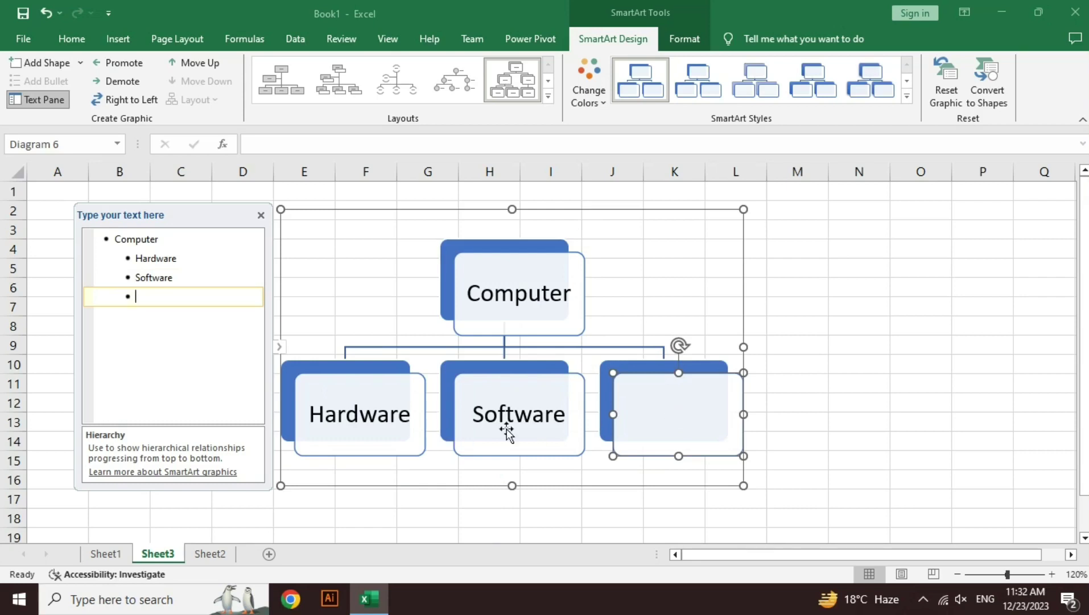
pyautogui.press('Tab')
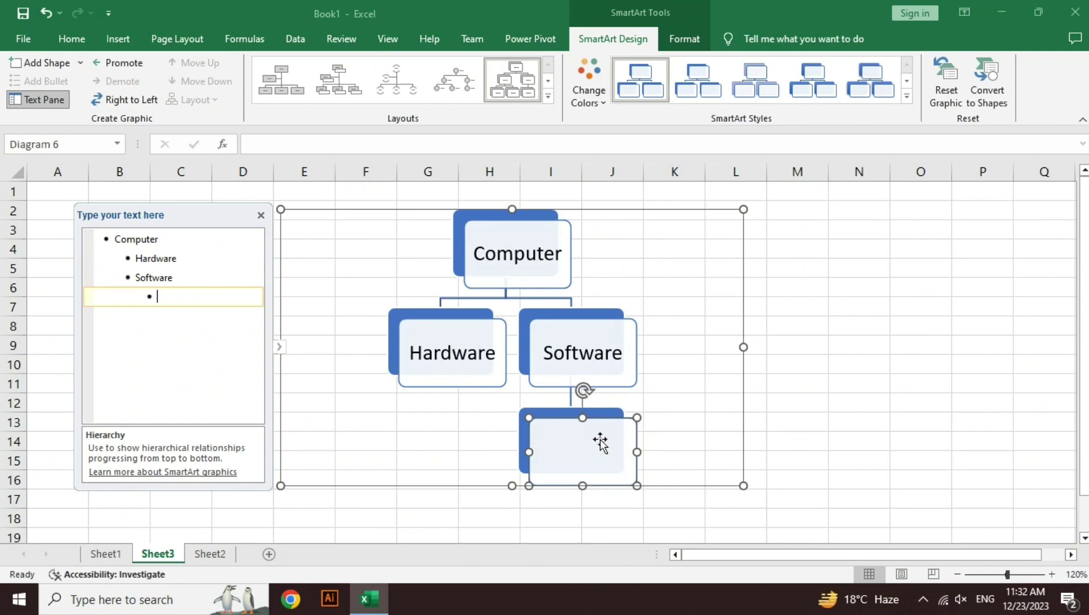
# - Label the empty box under Software as Excel
pyautogui.click(473, 370)
pyautogui.press('Delete')
pyautogui.hotkey('ctrl', 'z')
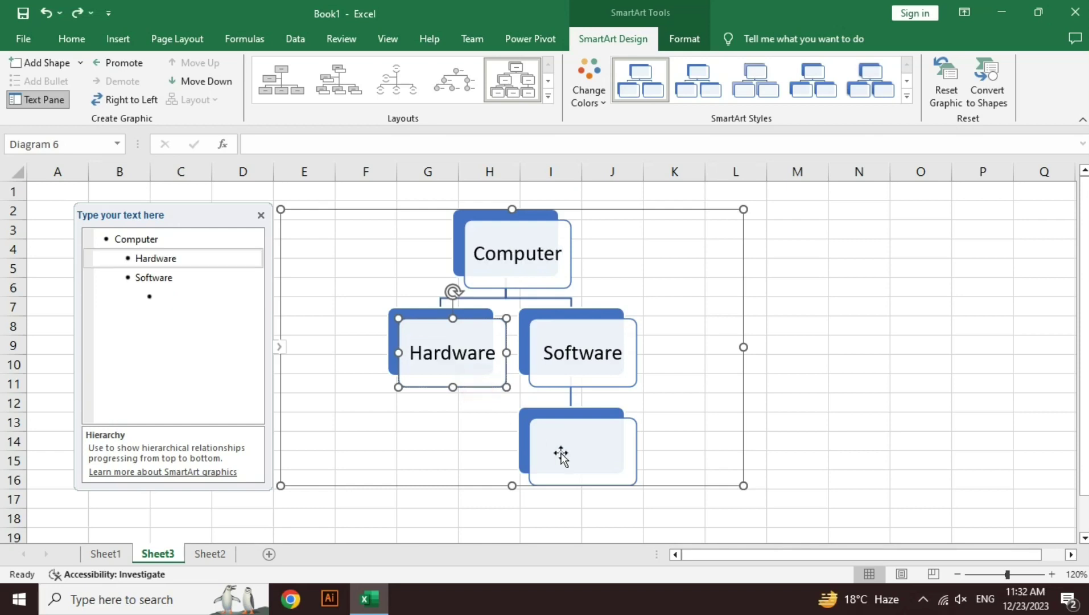
pyautogui.click(606, 451)
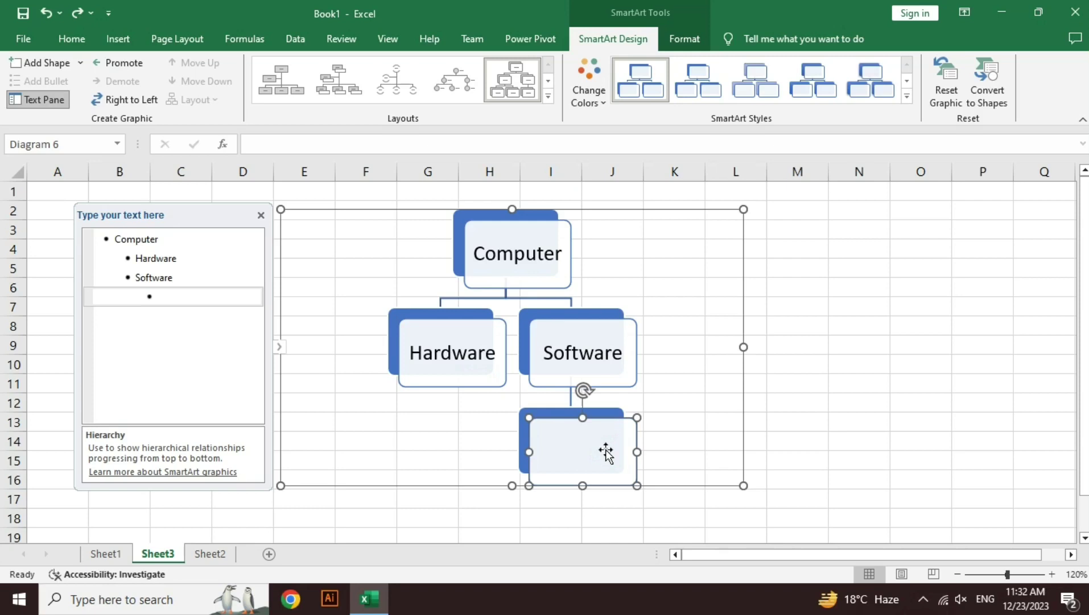
pyautogui.write('Excel')
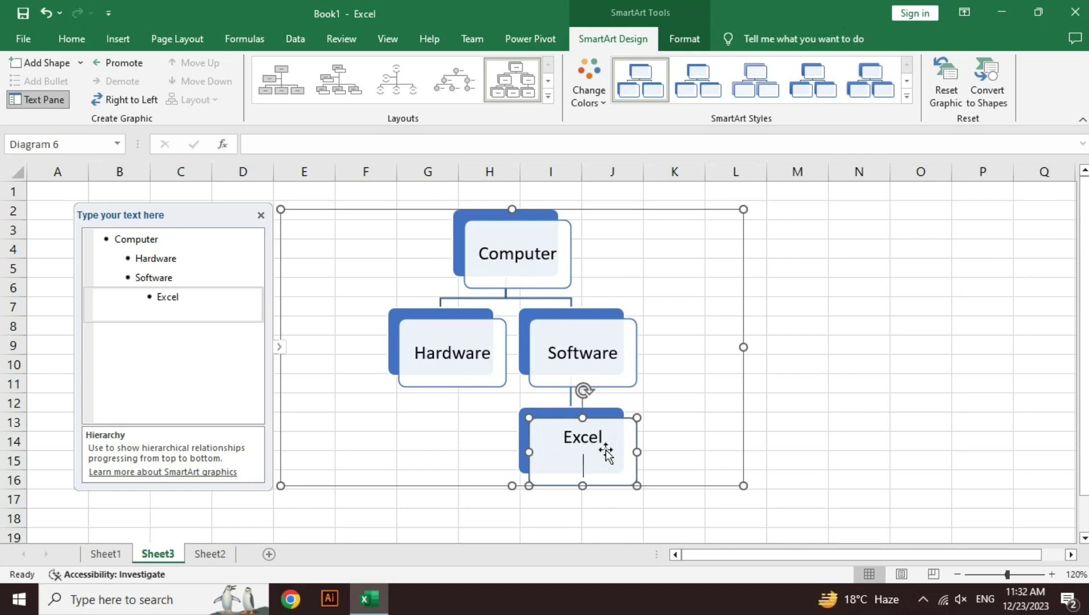
pyautogui.click(608, 486)
pyautogui.scroll(-2, 608, 486)
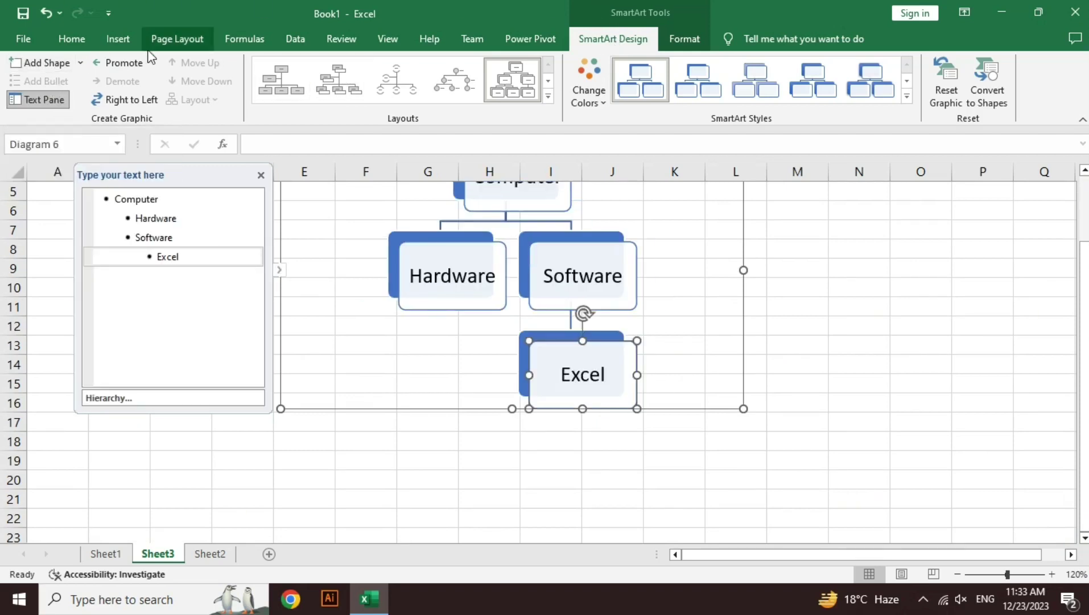
# - Add two shapes under Software and label them Word and Powerpnt
pyautogui.click(43, 66)
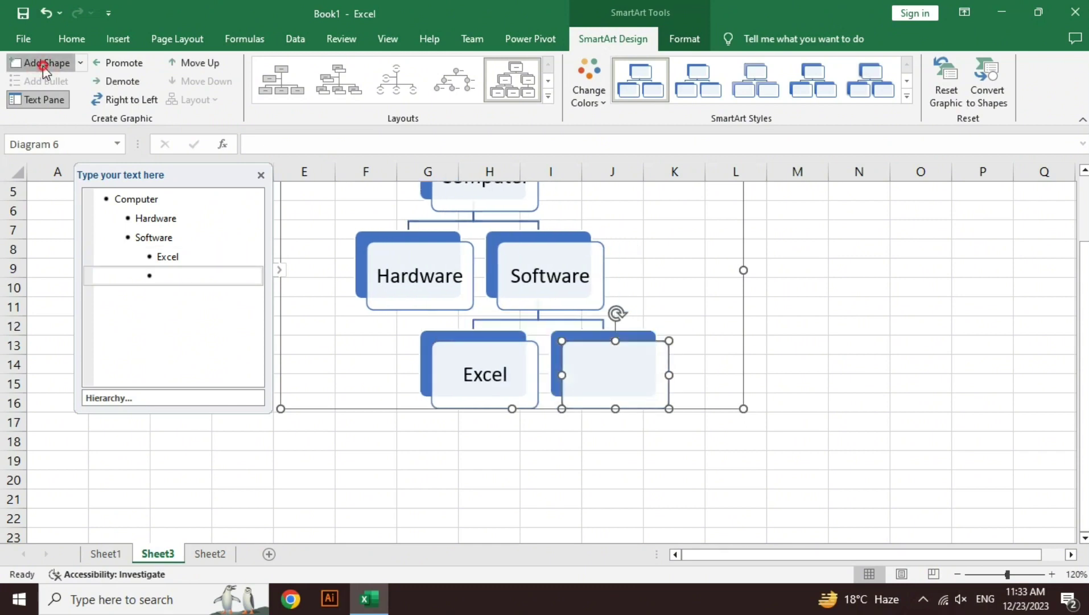
pyautogui.click(42, 65)
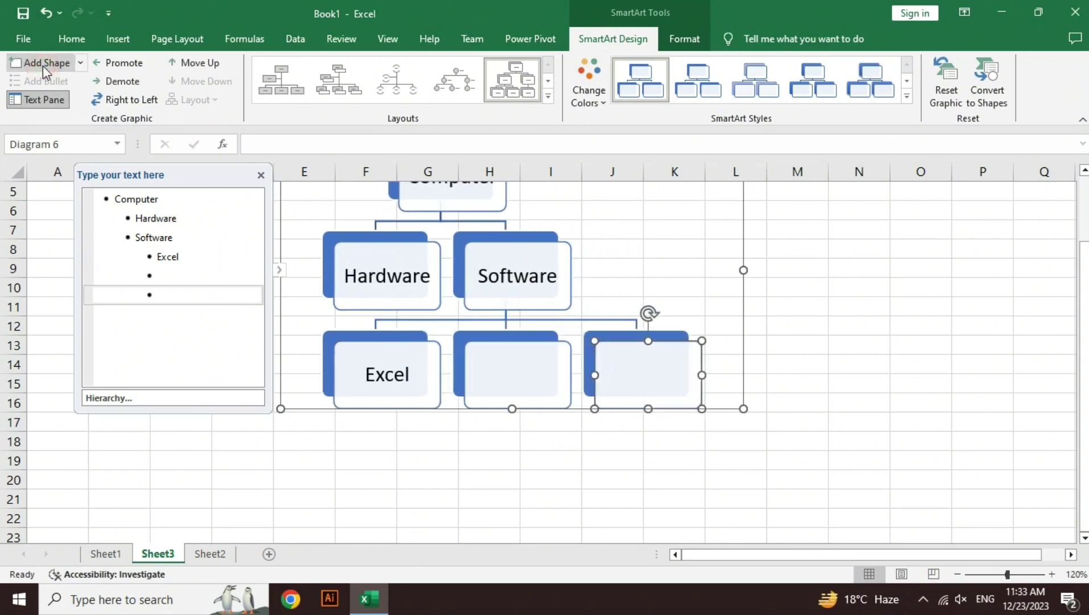
pyautogui.click(515, 388)
pyautogui.write('Word')
pyautogui.click(644, 397)
pyautogui.write('Powerpnt')
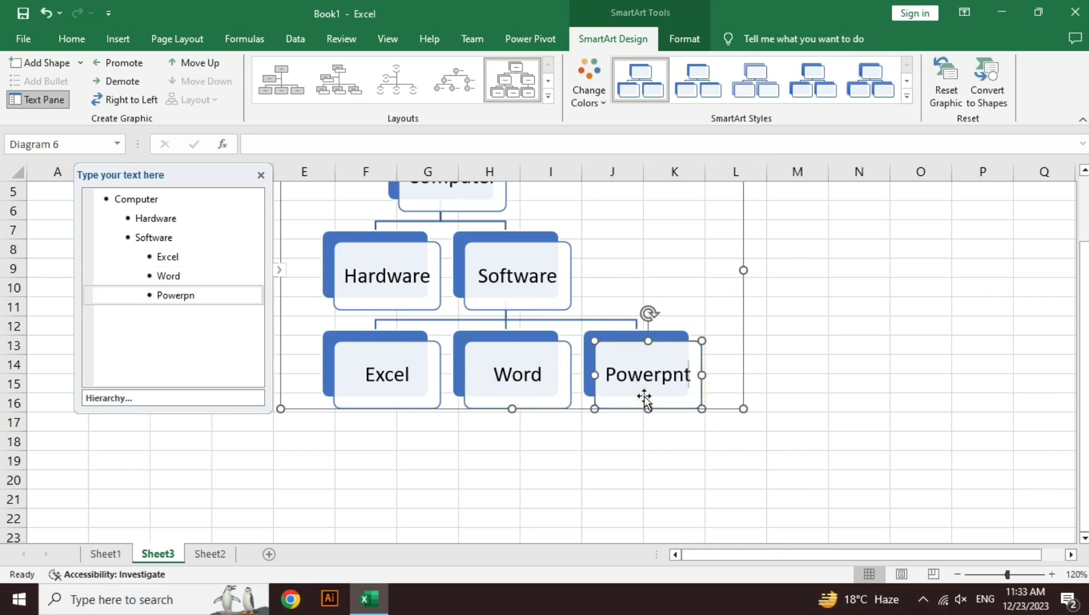
# - Add an extra shape after Hardware, then delete it again
pyautogui.click(385, 304)
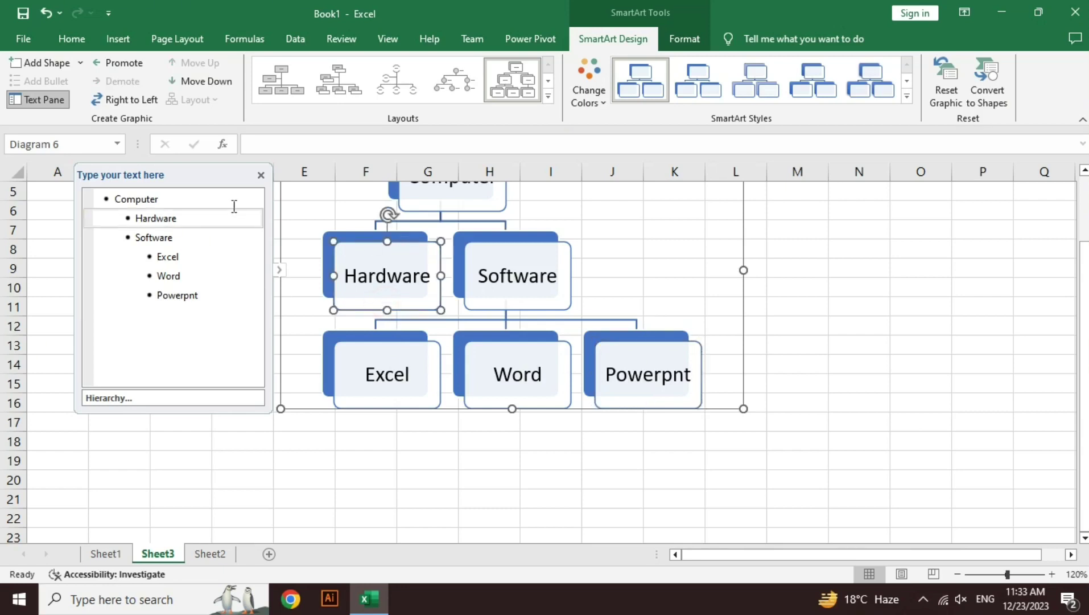
pyautogui.click(56, 67)
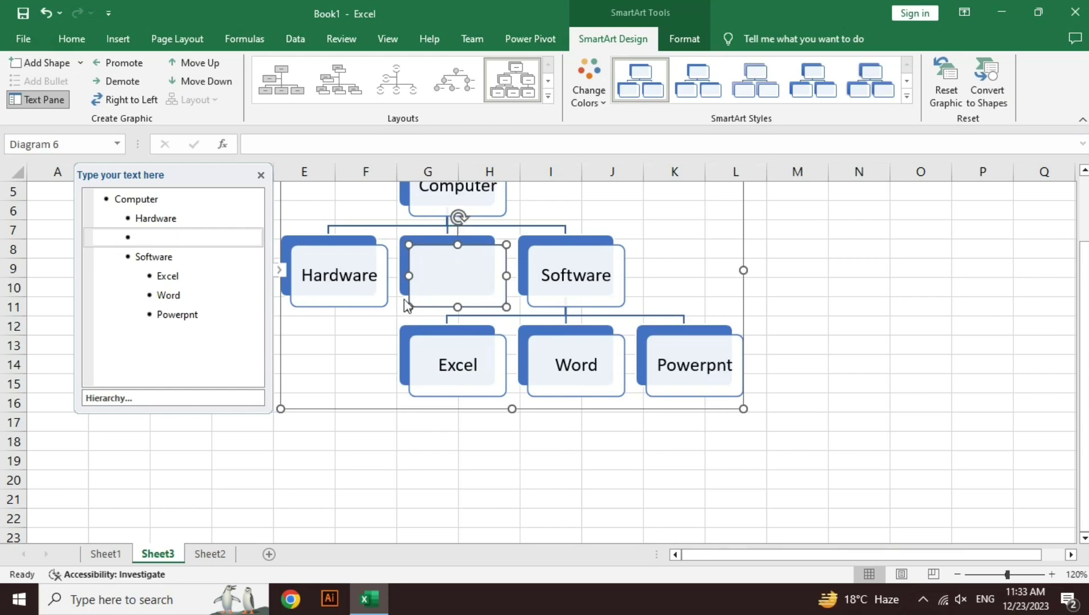
pyautogui.press('Delete')
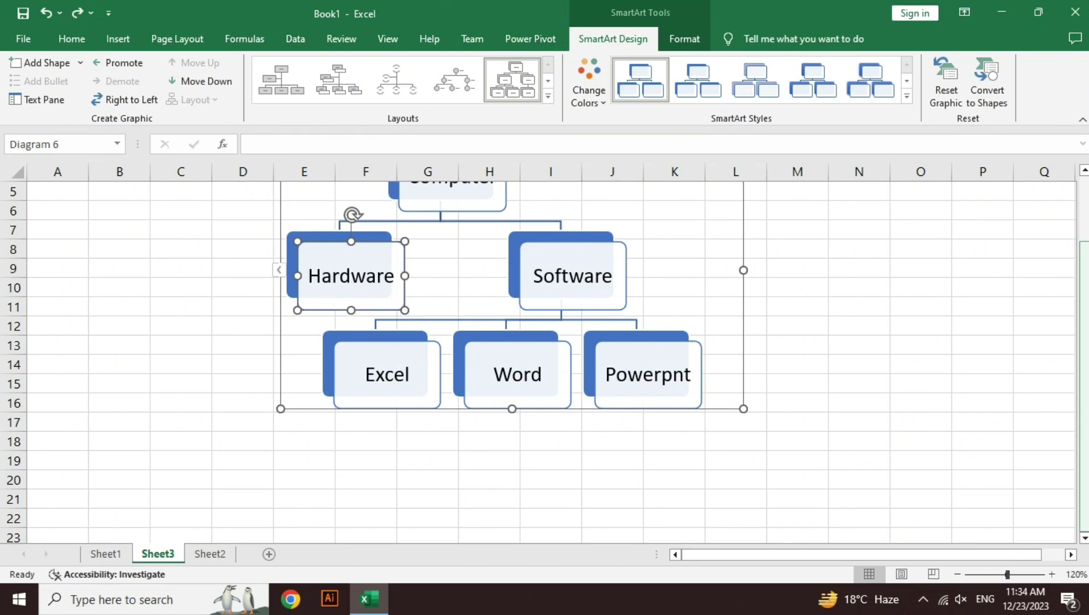
# - In the Text Pane, replace the Word label with ansdh
pyautogui.moveTo(1084, 342); pyautogui.dragTo(1087, 228)
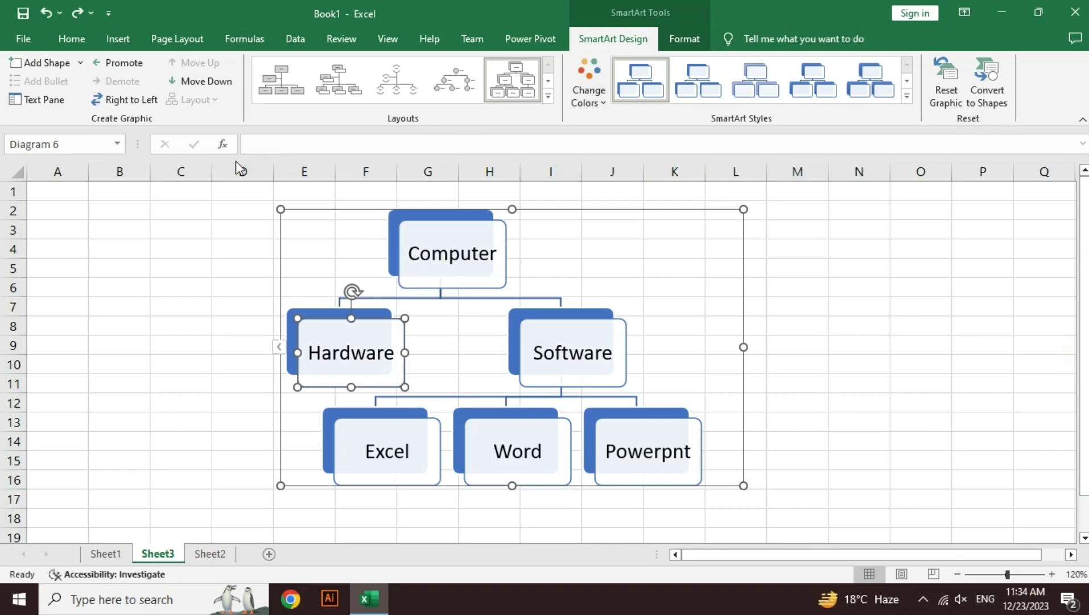
pyautogui.click(55, 102)
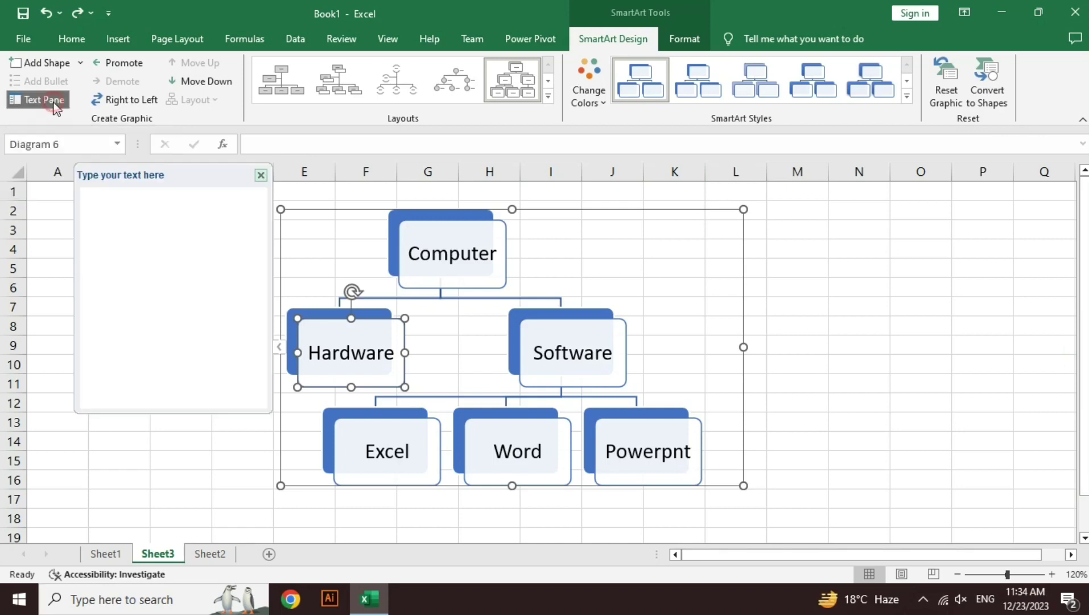
pyautogui.click(492, 439)
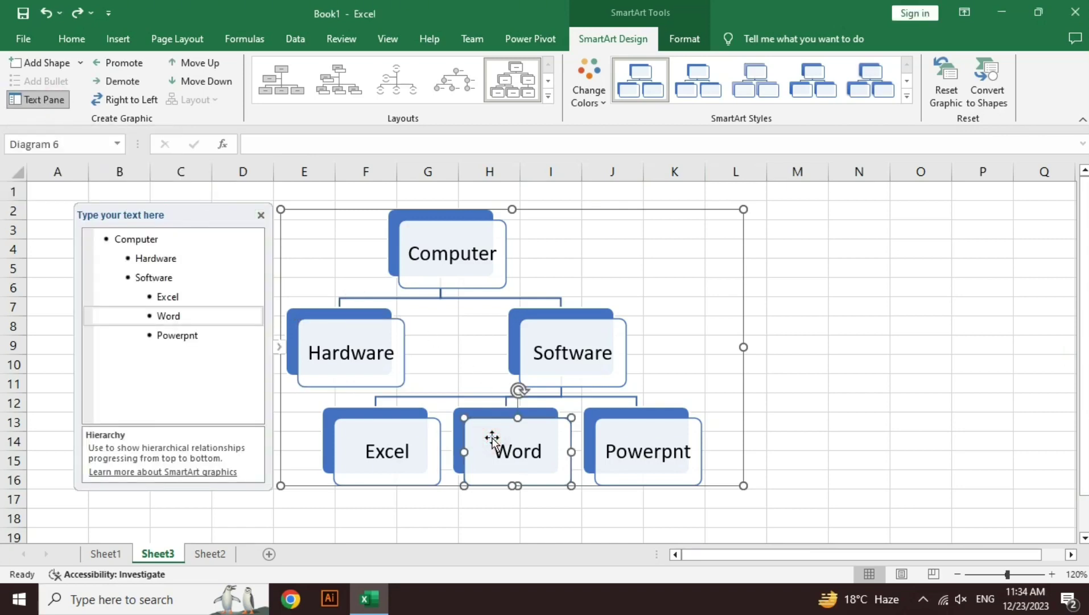
pyautogui.click(184, 316)
pyautogui.press('BackSpace')
pyautogui.press('BackSpace')
pyautogui.press('BackSpace')
pyautogui.press('BackSpace')
pyautogui.press('BackSpace')
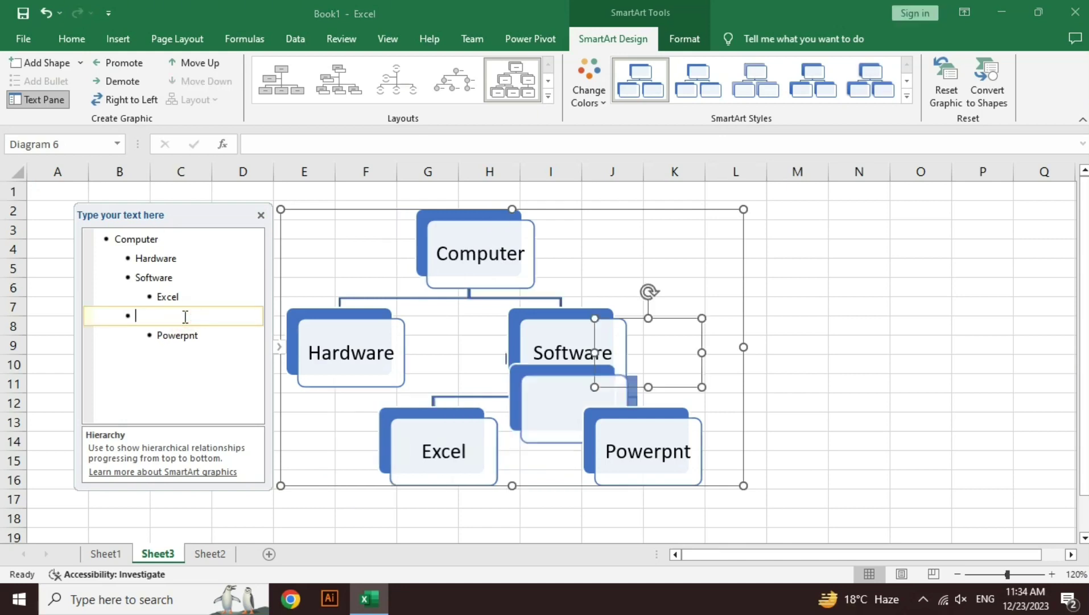
pyautogui.hotkey('ctrl', 'z')
pyautogui.write('ansdh')
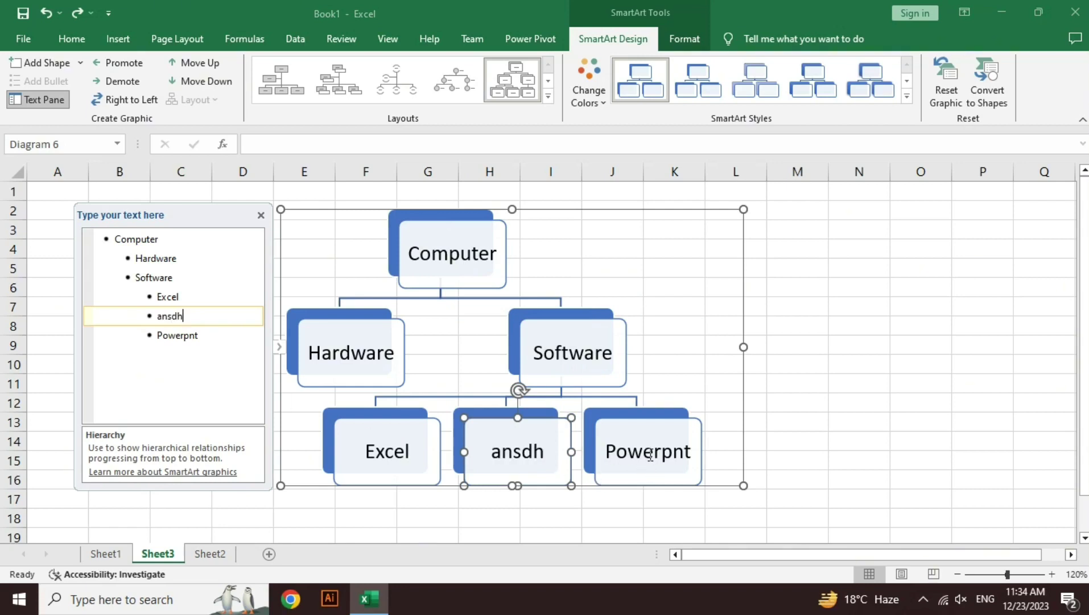
# - Close the Text Pane and retype the Powerpnt box as asgasdg
pyautogui.click(650, 451)
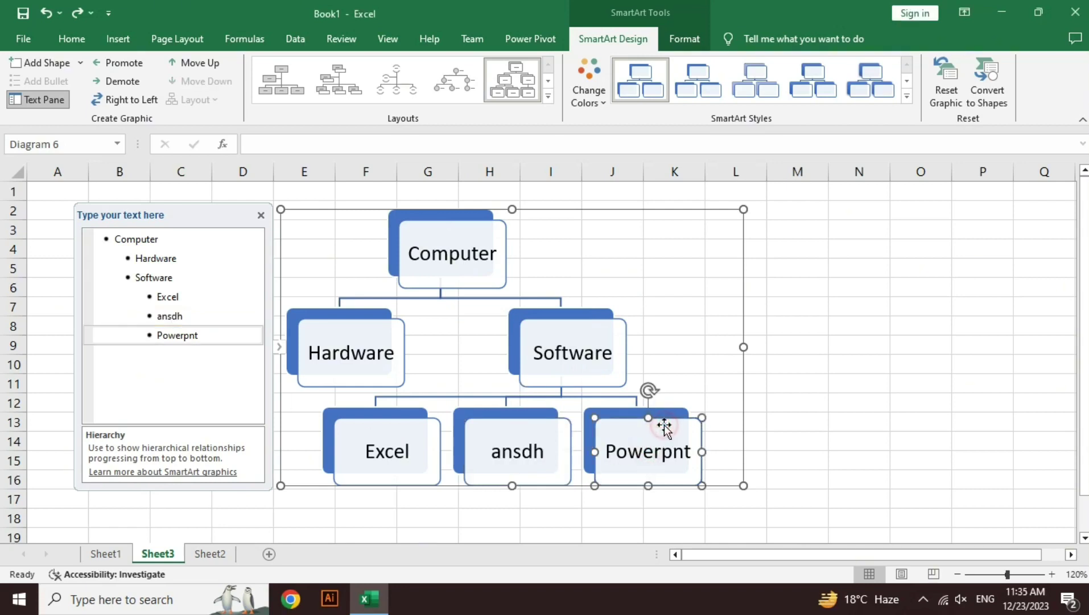
pyautogui.click(260, 214)
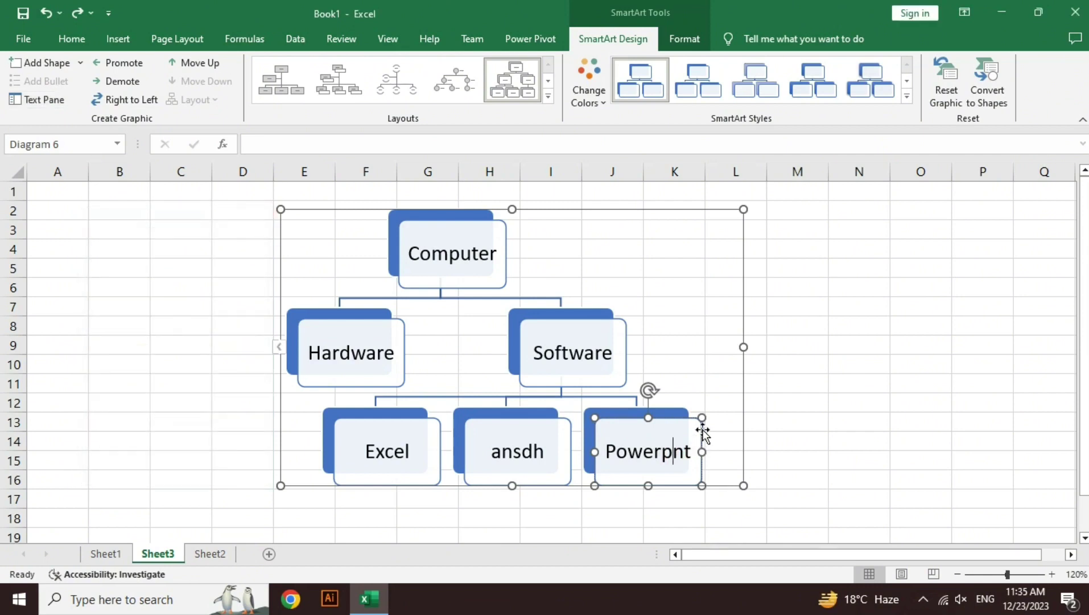
pyautogui.click(690, 447)
pyautogui.press('BackSpace')
pyautogui.press('BackSpace')
pyautogui.press('BackSpace')
pyautogui.press('BackSpace')
pyautogui.press('BackSpace')
pyautogui.press('BackSpace')
pyautogui.press('BackSpace')
pyautogui.write('as')
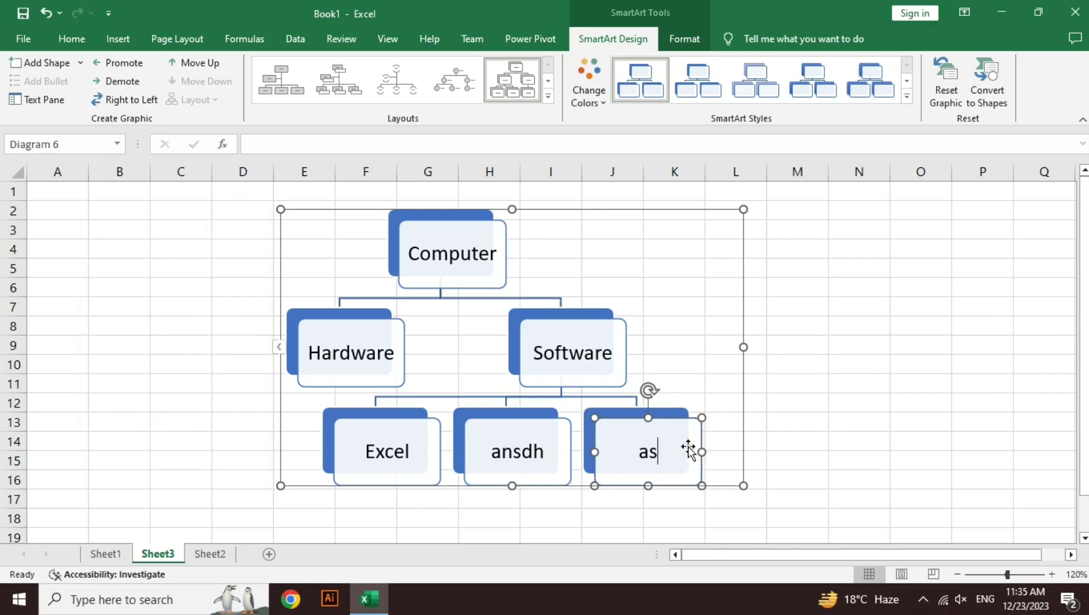
pyautogui.write('gasdg')
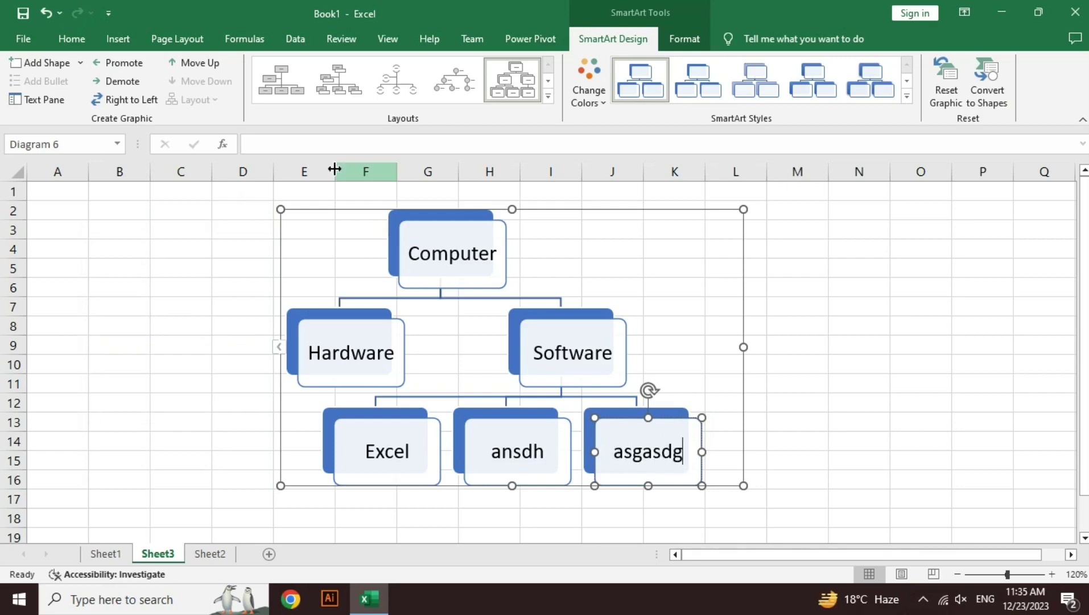
# - Toggle Right to Left on and off, then apply Horizontal Multi-Level Hierarchy and open Change Colors
pyautogui.click(128, 100)
pyautogui.click(127, 100)
pyautogui.click(126, 107)
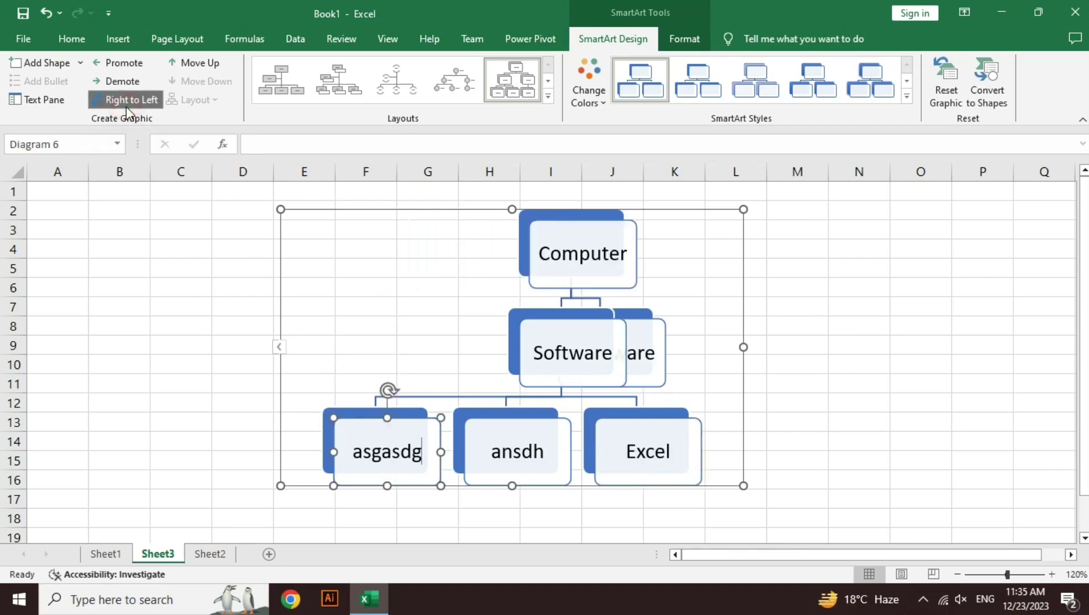
pyautogui.click(127, 107)
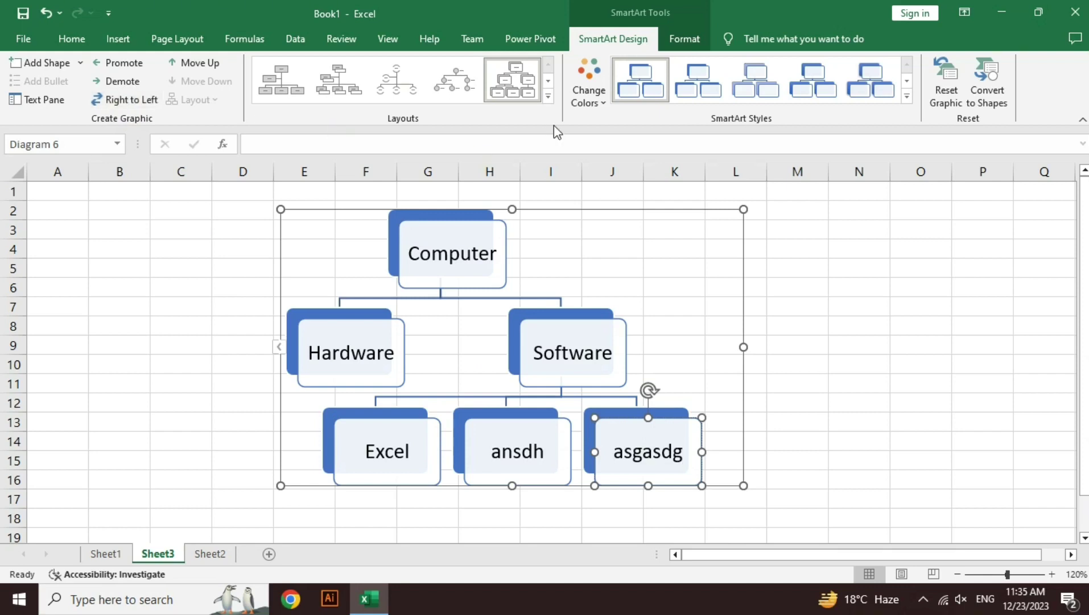
pyautogui.click(548, 96)
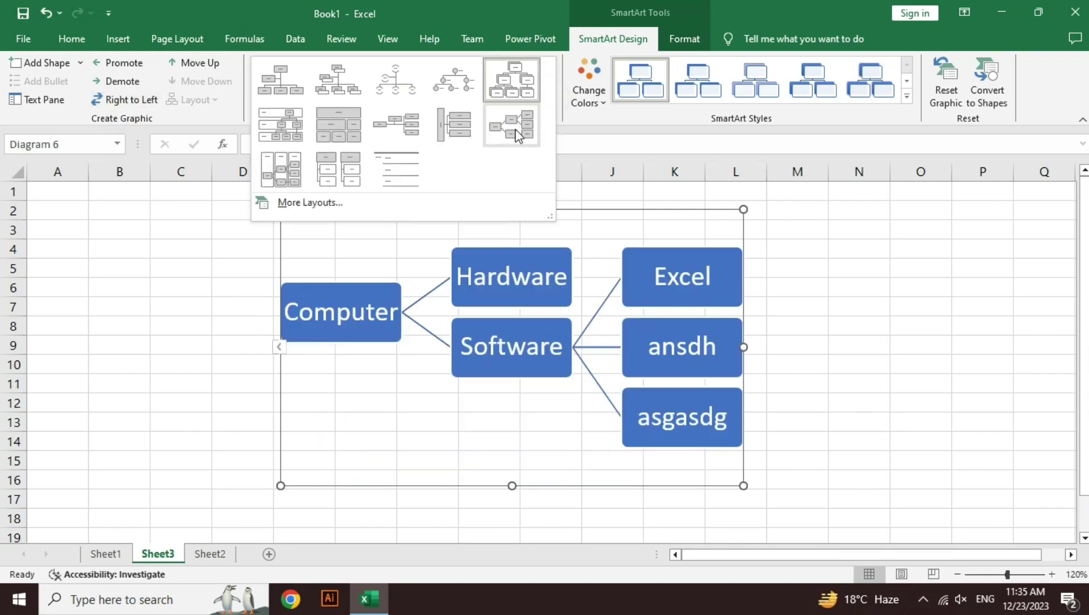
pyautogui.click(515, 129)
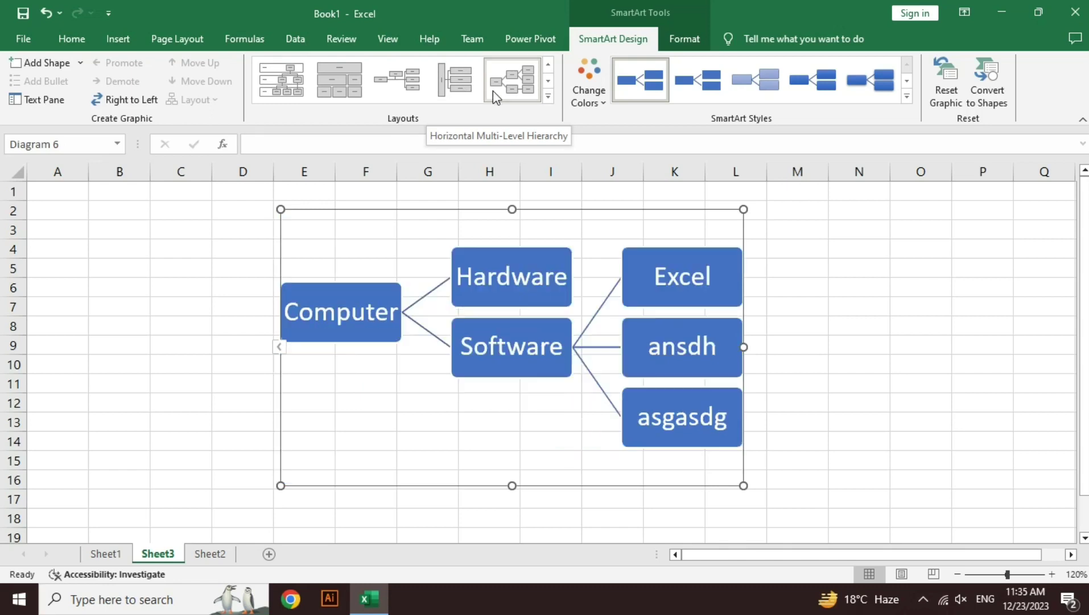
pyautogui.click(548, 96)
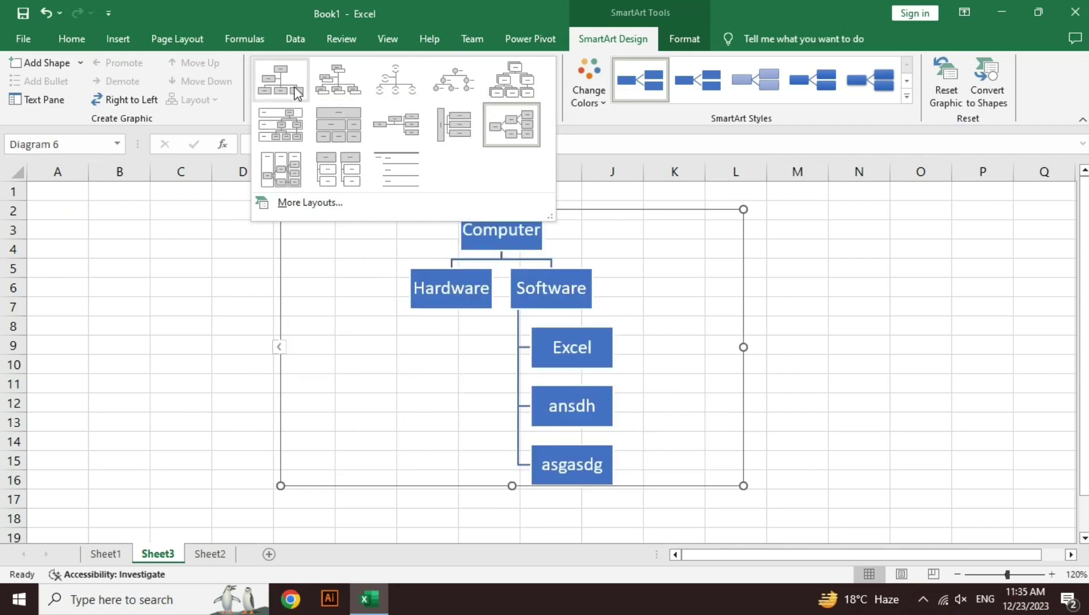
pyautogui.click(589, 94)
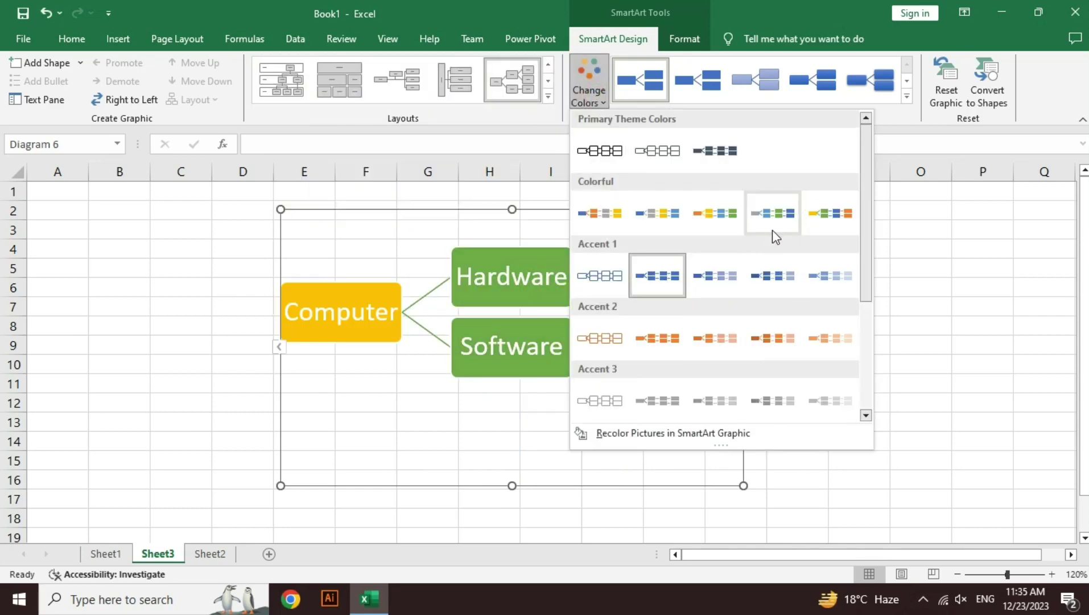
# - Try the Colorful colour scheme and a SmartArt style on the diagram
pyautogui.click(842, 222)
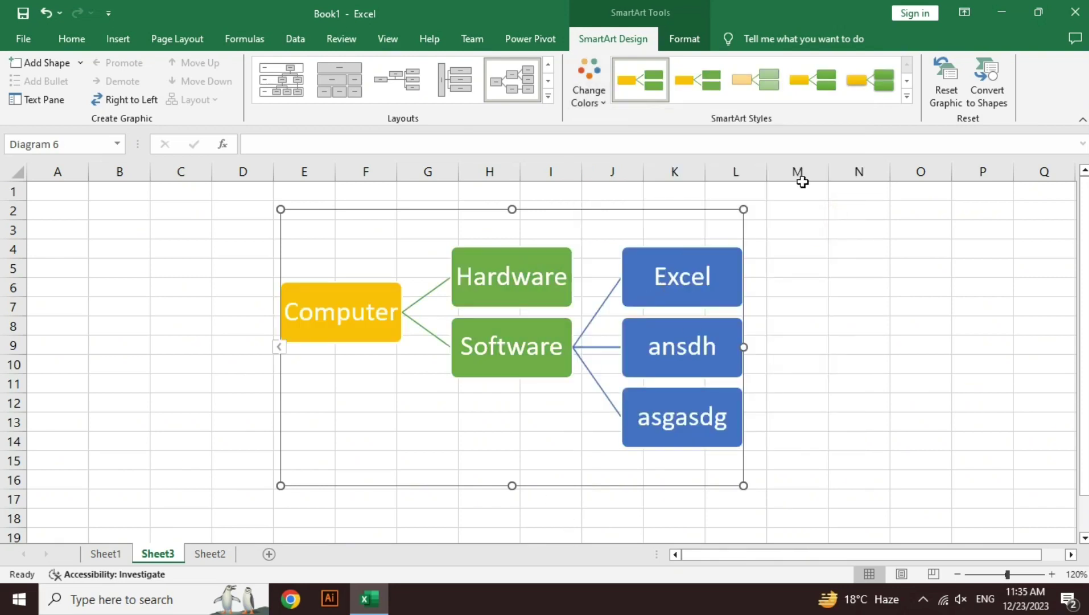
pyautogui.click(910, 99)
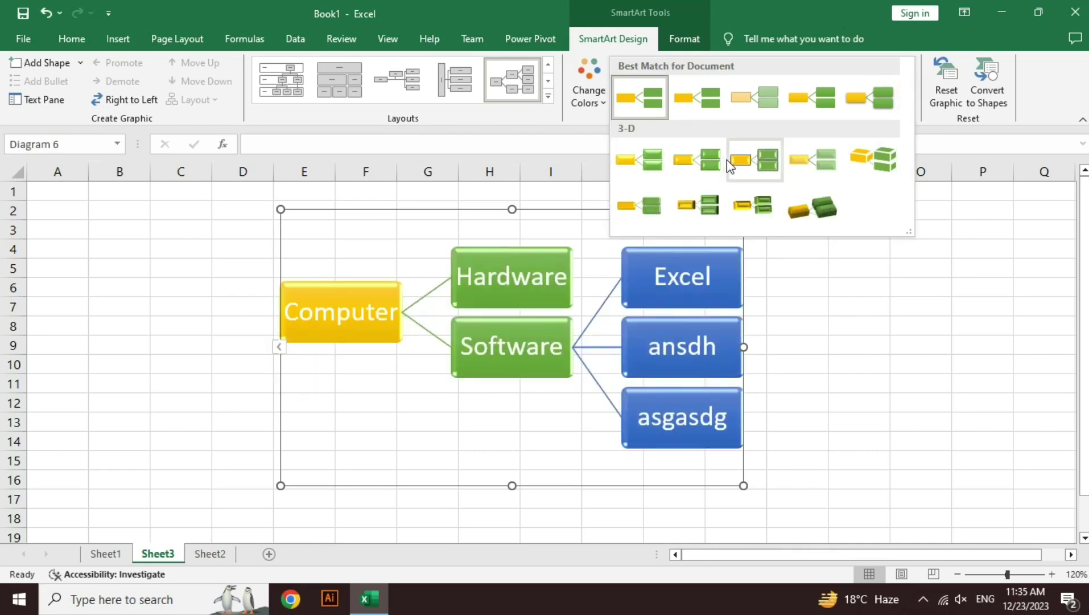
pyautogui.click(694, 160)
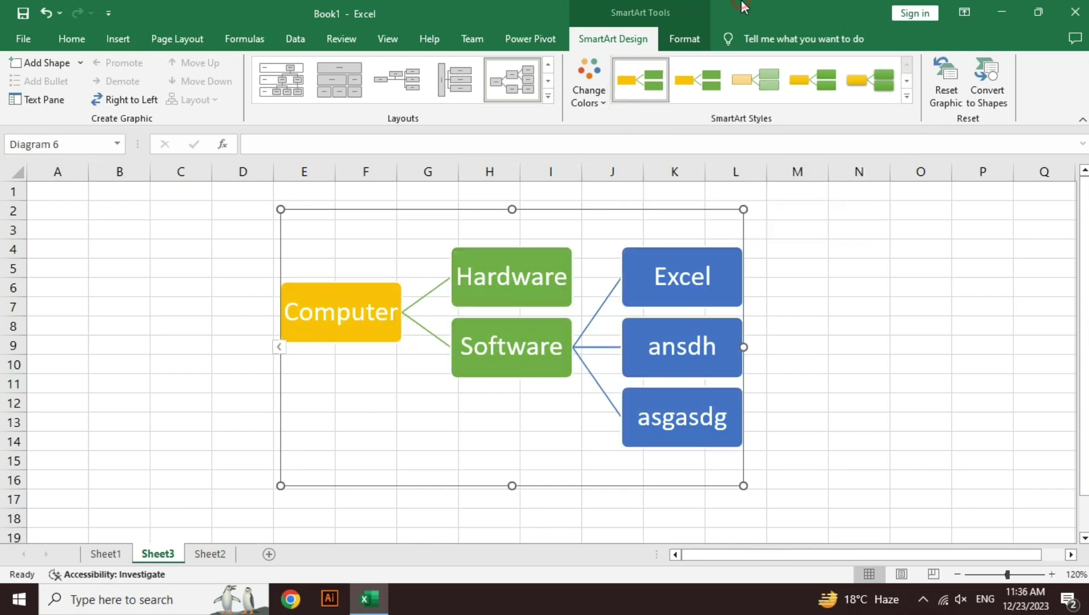
# - Switch to the first Primary Theme Colors option for black-outlined, unfilled boxes
pyautogui.click(584, 97)
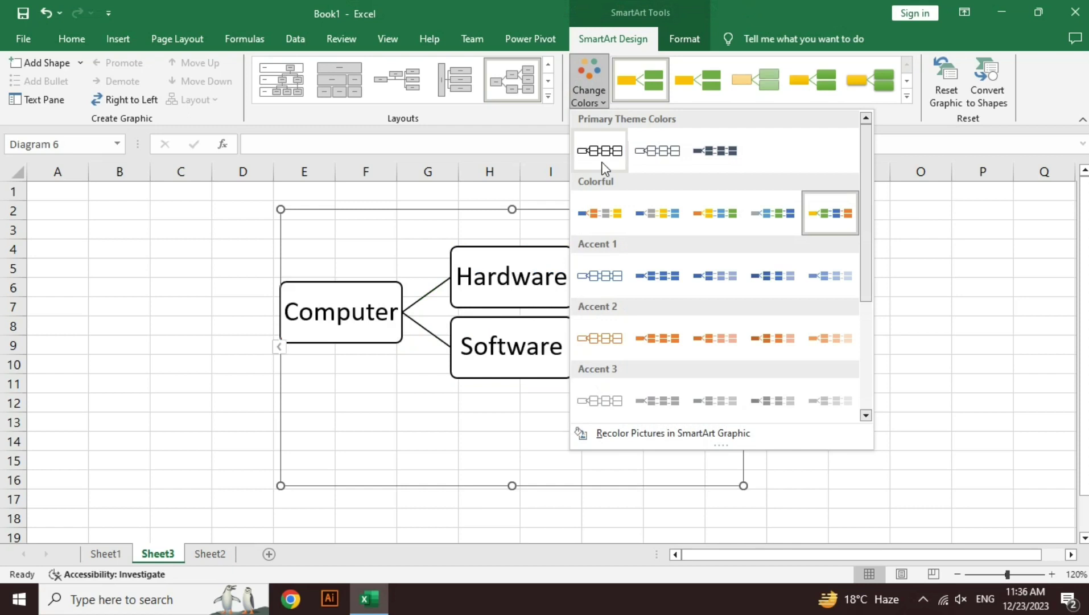
pyautogui.click(601, 162)
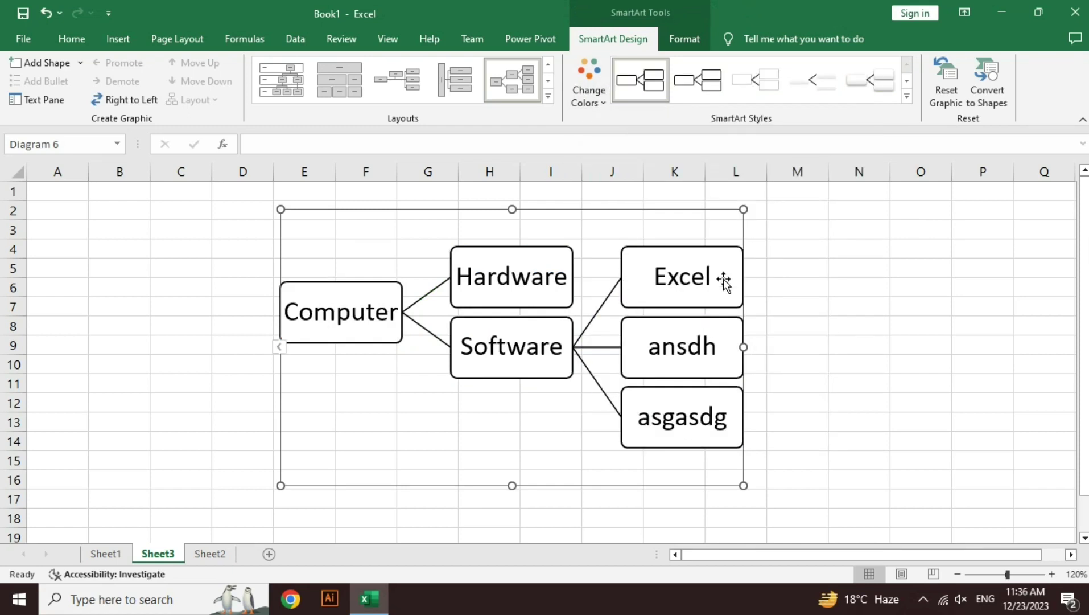
pyautogui.click(587, 98)
pyautogui.click(603, 157)
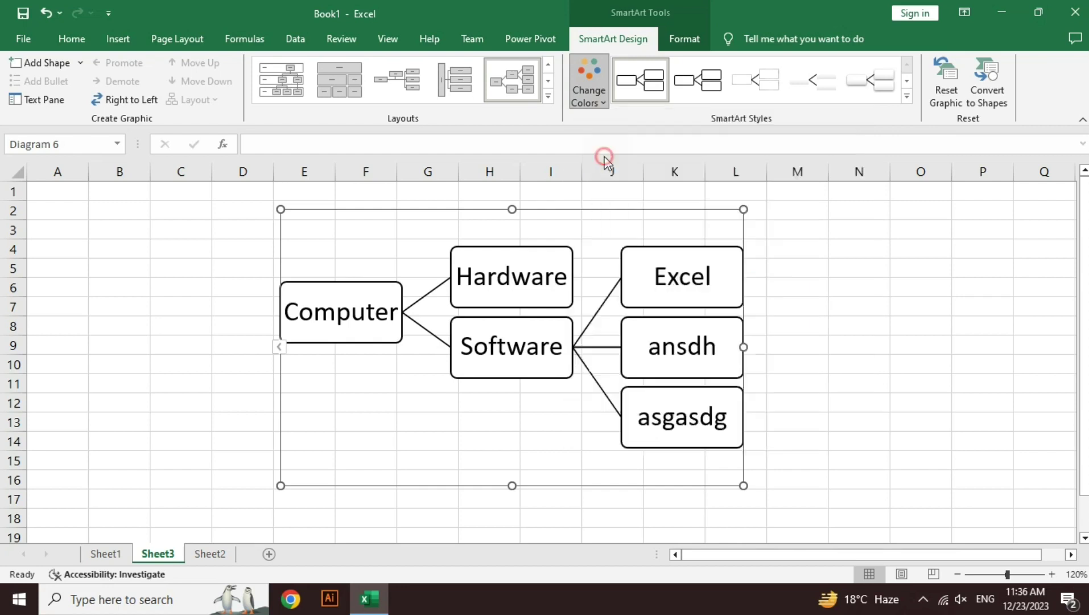
pyautogui.click(683, 39)
pyautogui.click(389, 286)
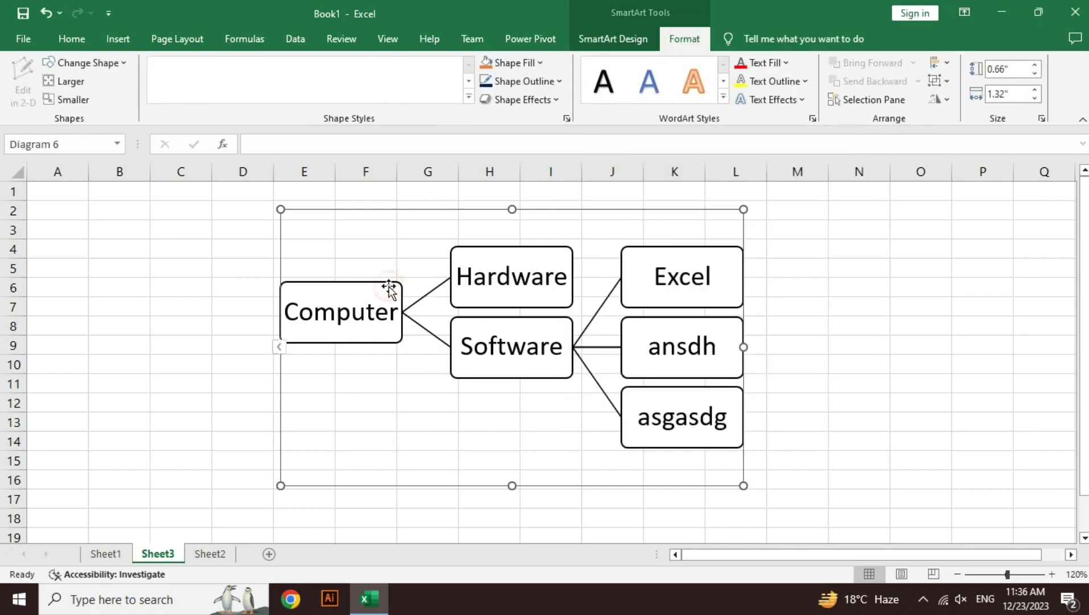
# - Fill the Computer box light blue, Hardware purple and Software yellow
pyautogui.click(538, 63)
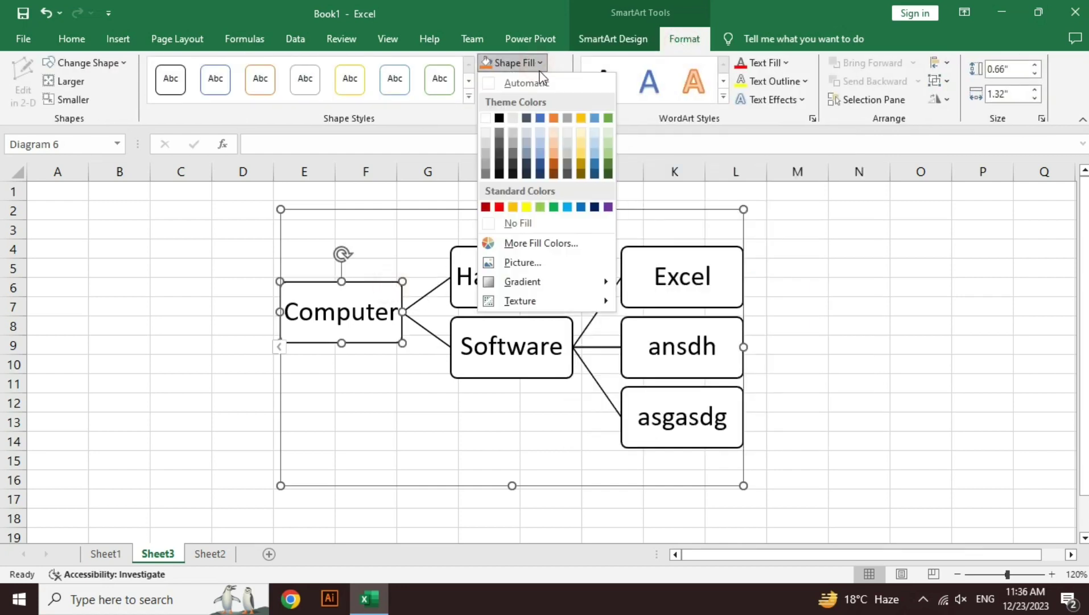
pyautogui.click(543, 153)
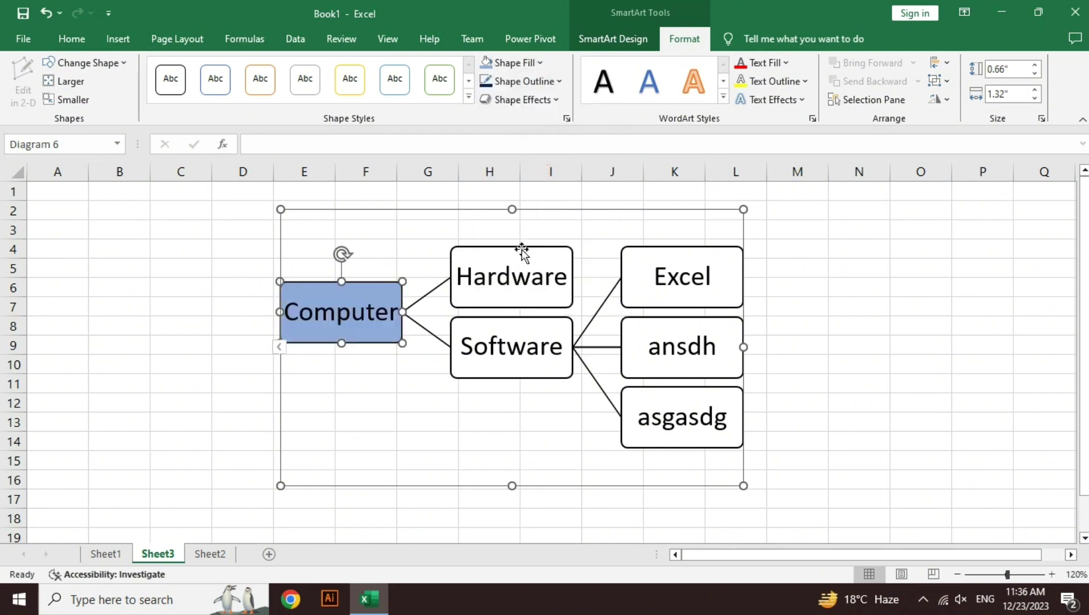
pyautogui.click(519, 249)
pyautogui.click(536, 66)
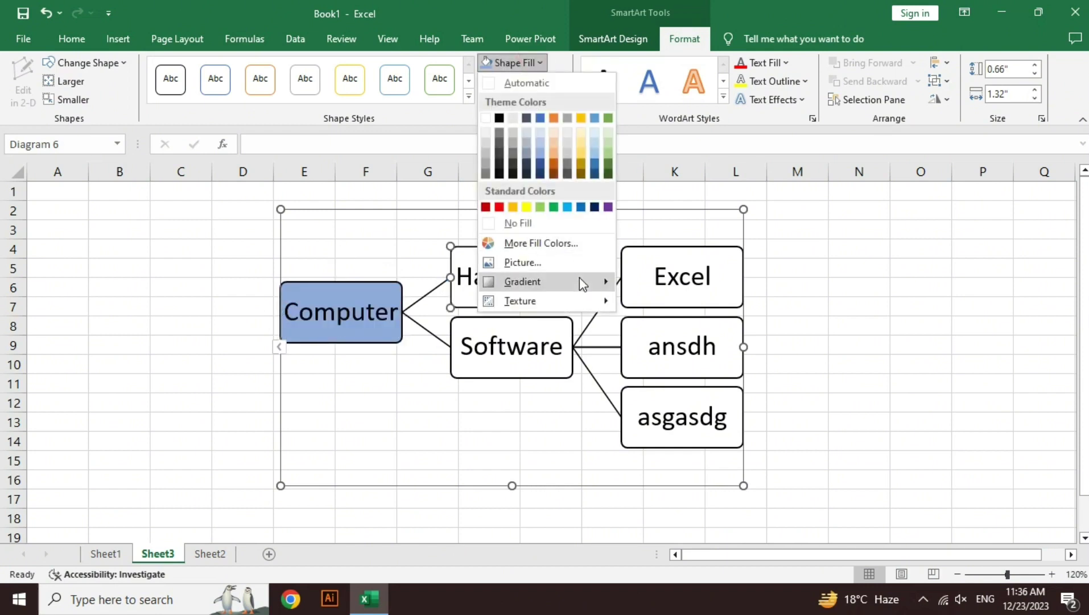
pyautogui.click(614, 208)
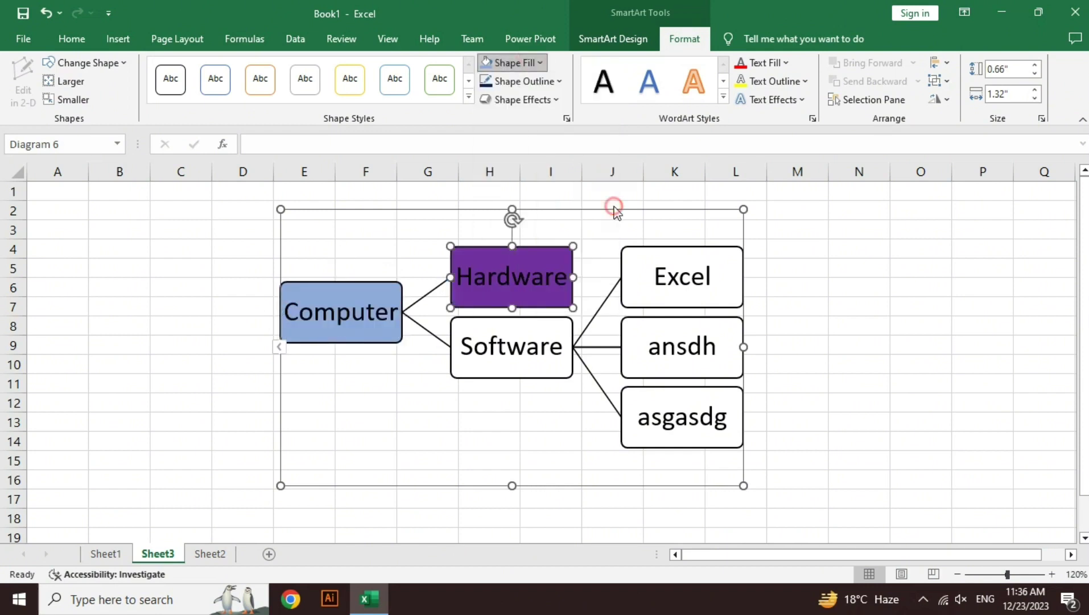
pyautogui.click(560, 323)
pyautogui.click(534, 63)
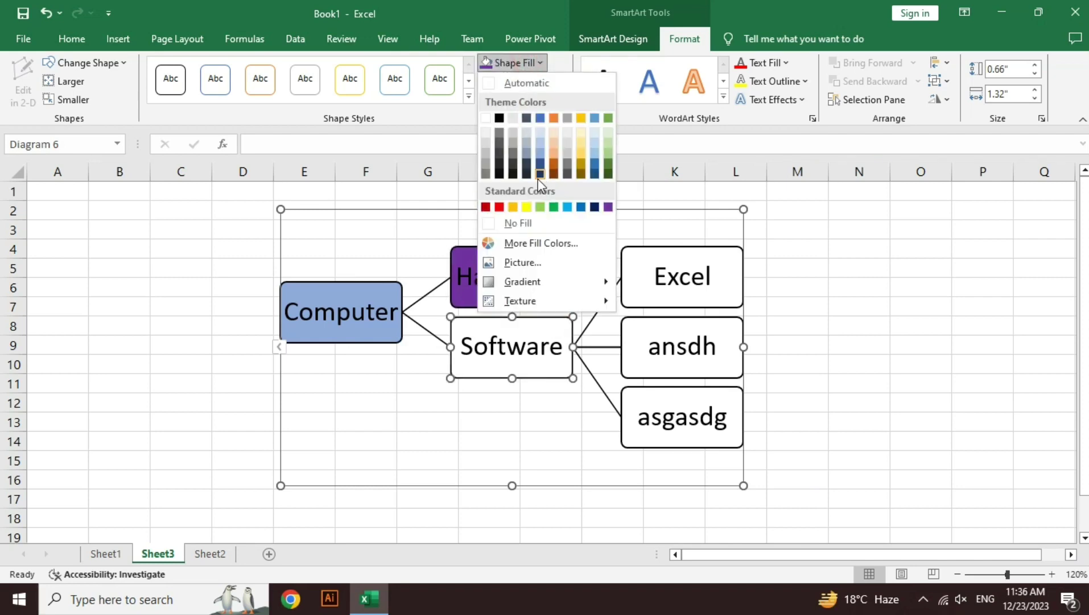
pyautogui.click(524, 208)
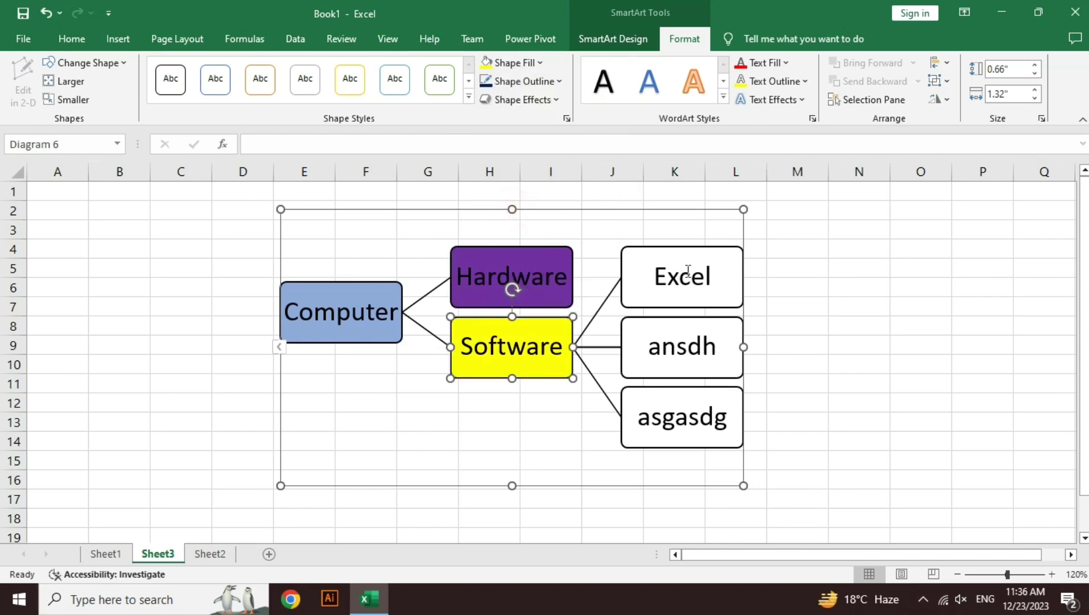
# - Fill the Excel box dark blue and the ansdh box bright blue
pyautogui.click(686, 256)
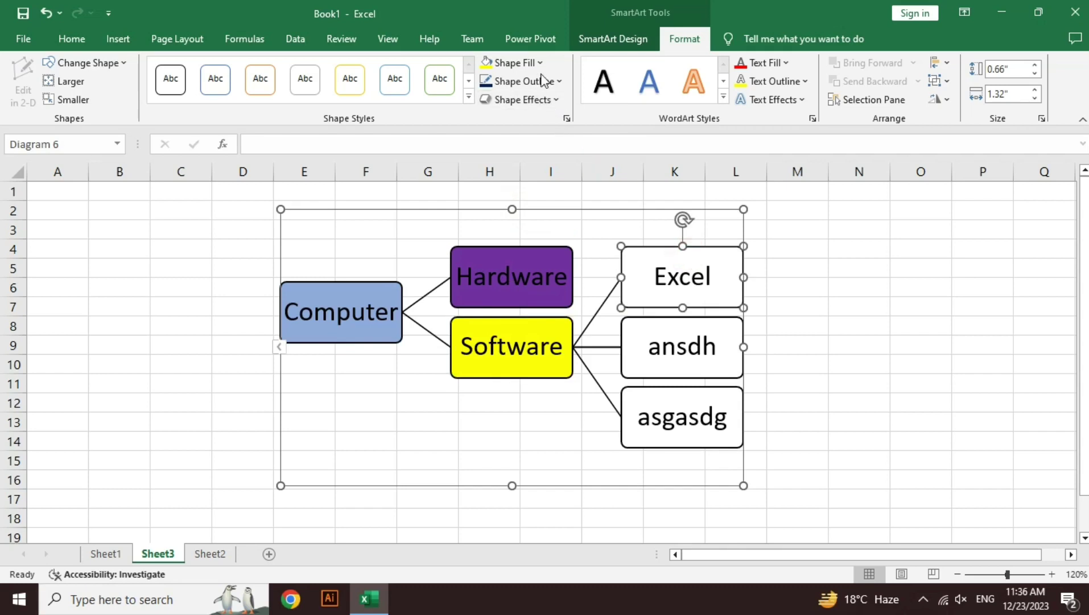
pyautogui.click(508, 63)
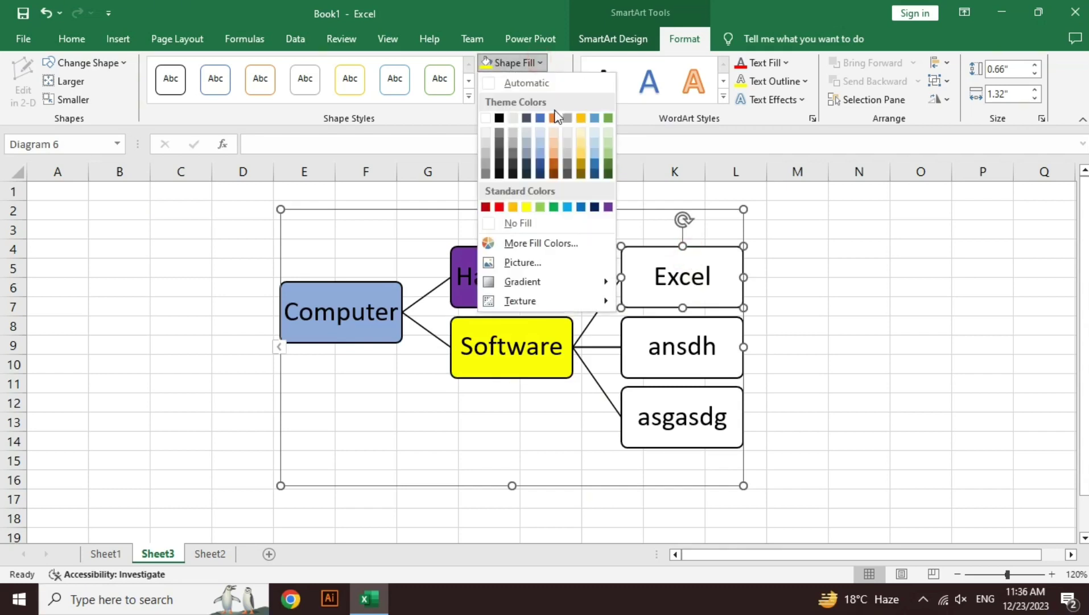
pyautogui.click(541, 165)
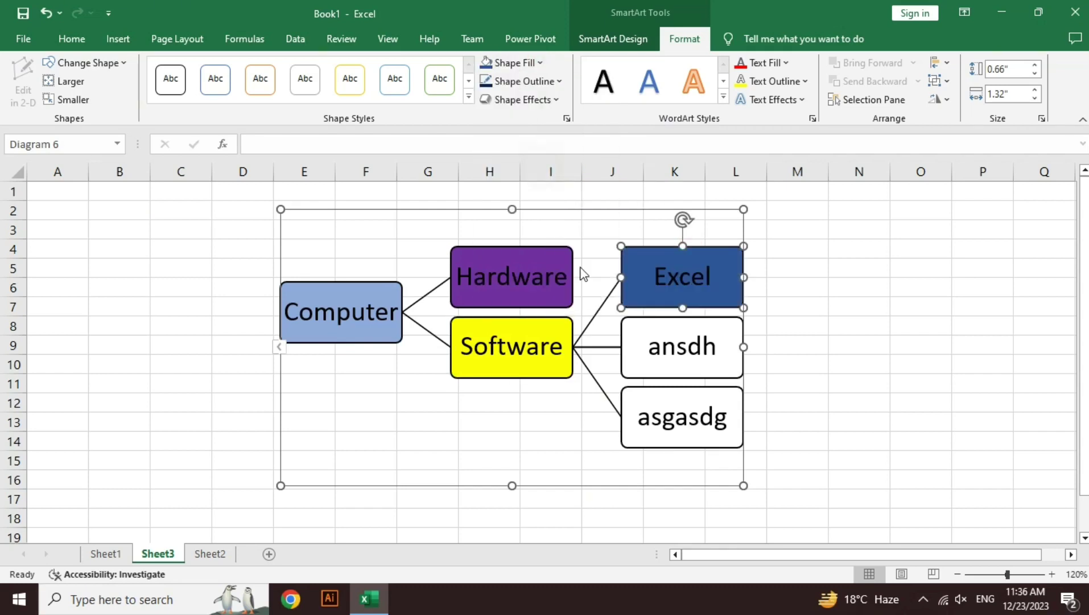
pyautogui.click(651, 320)
pyautogui.click(515, 63)
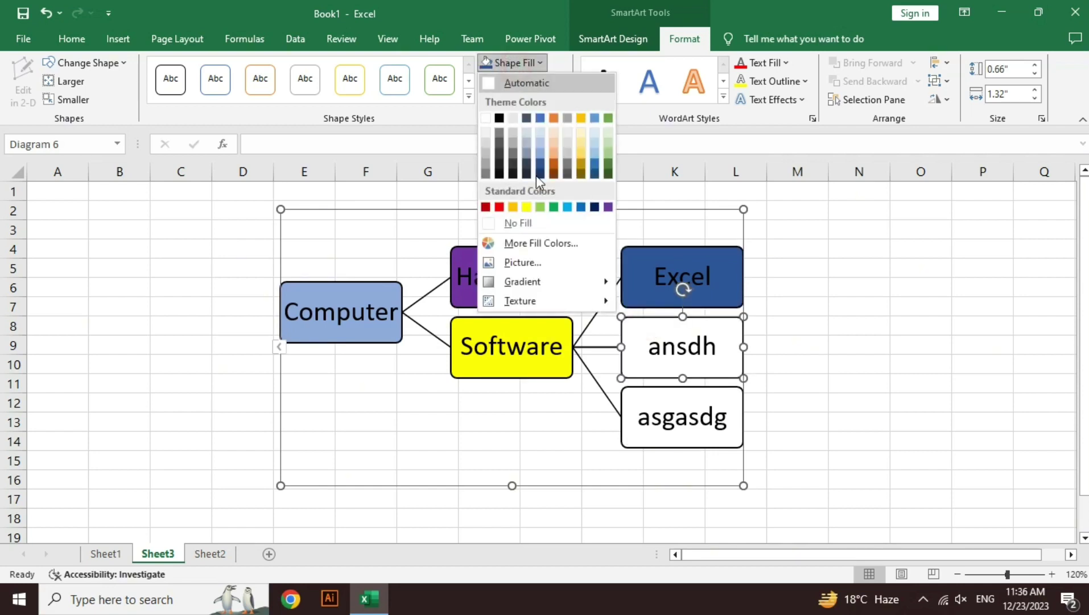
pyautogui.click(568, 207)
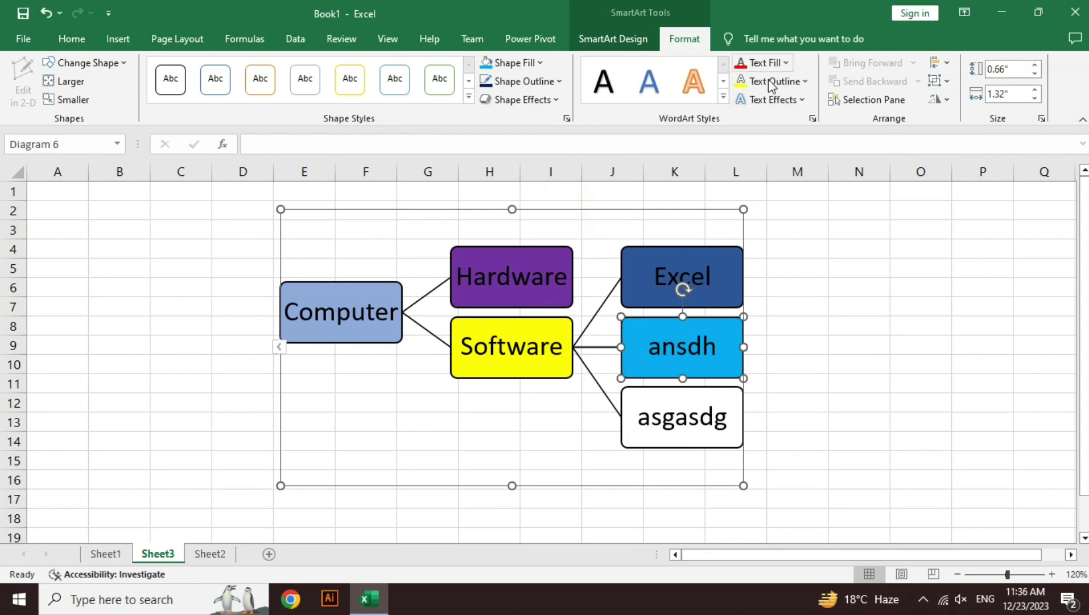
pyautogui.click(770, 64)
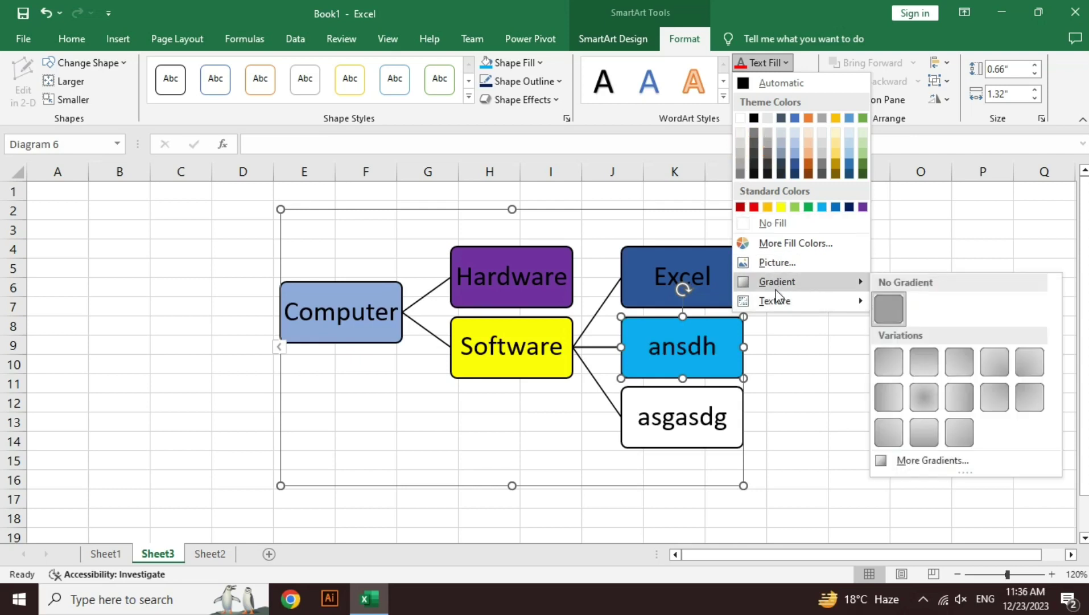
# - Give the ansdh text a Tight Reflection text effect
pyautogui.click(717, 2)
pyautogui.click(763, 100)
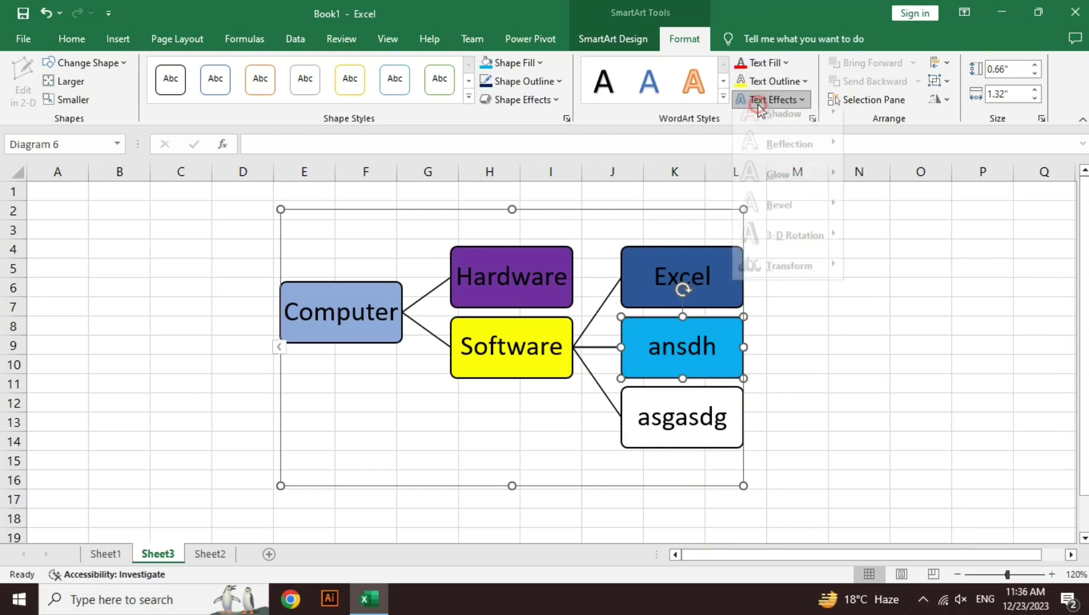
pyautogui.moveTo(788, 158)
pyautogui.click(862, 246)
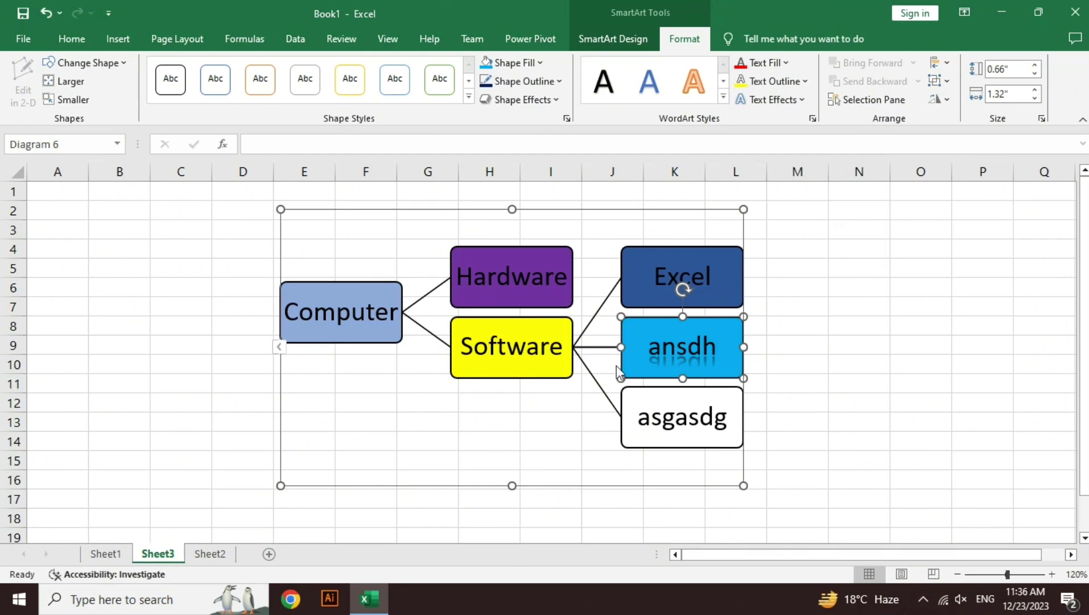
# - Delete all the diagram's shapes and its empty frame from Sheet3
pyautogui.click(483, 454)
pyautogui.hotkey('ctrl', 'a')
pyautogui.press('Delete')
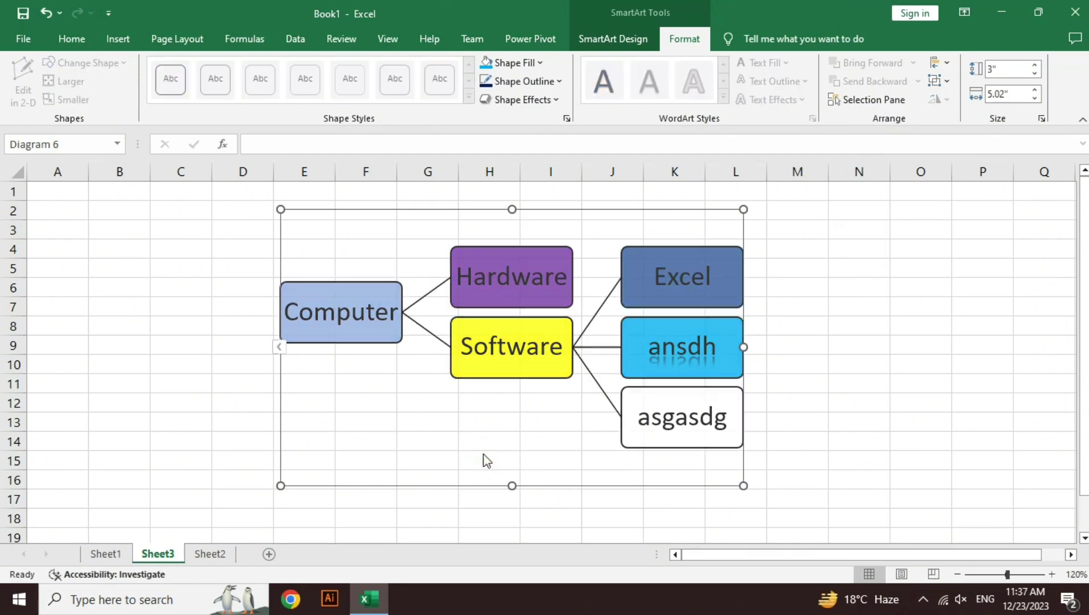
pyautogui.press('Delete')
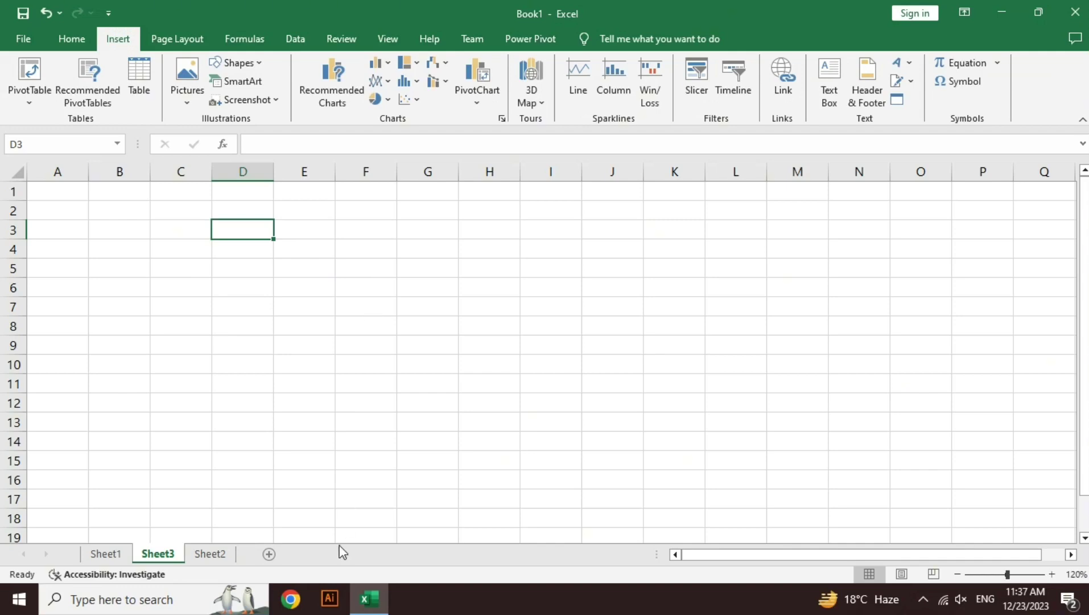
# - Search Google for excel in a new Chrome window and scroll through the results
pyautogui.click(290, 599)
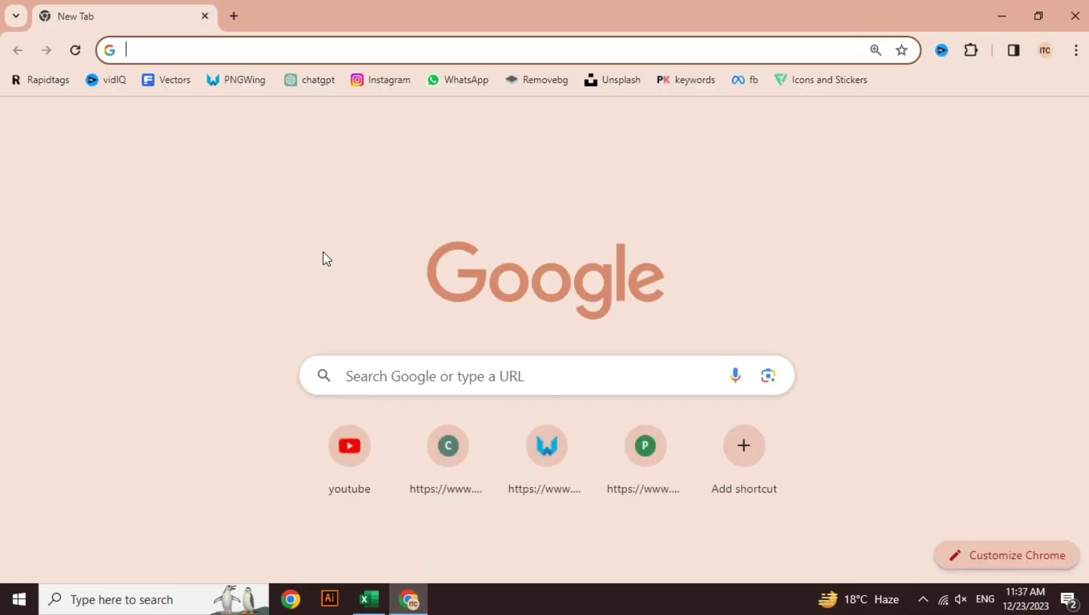
pyautogui.write('excel')
pyautogui.press('Return')
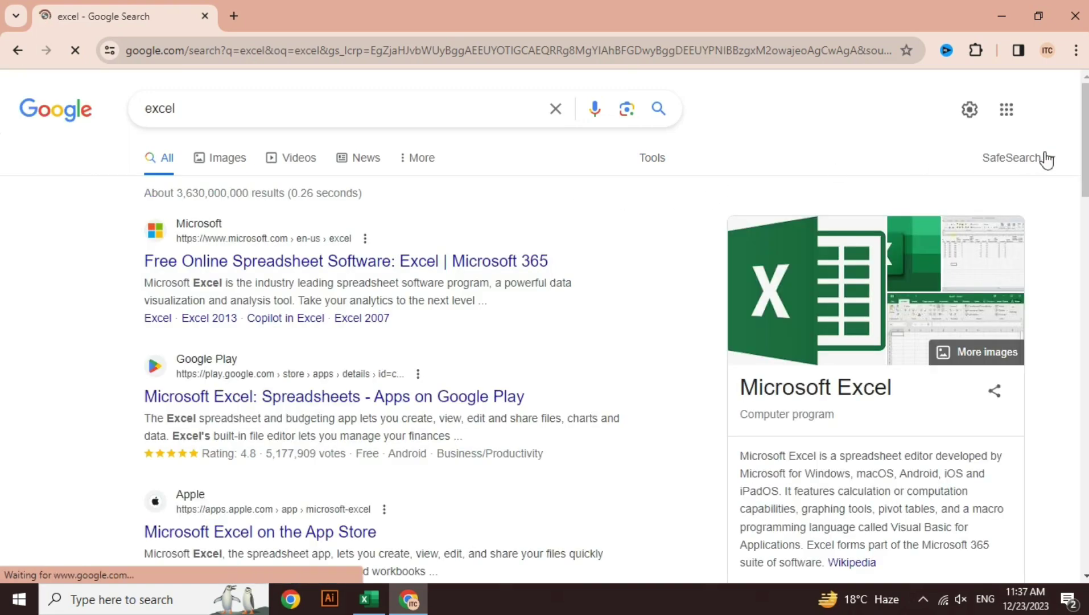
pyautogui.scroll(-3, 1041, 114)
pyautogui.scroll(-1, 1052, 271)
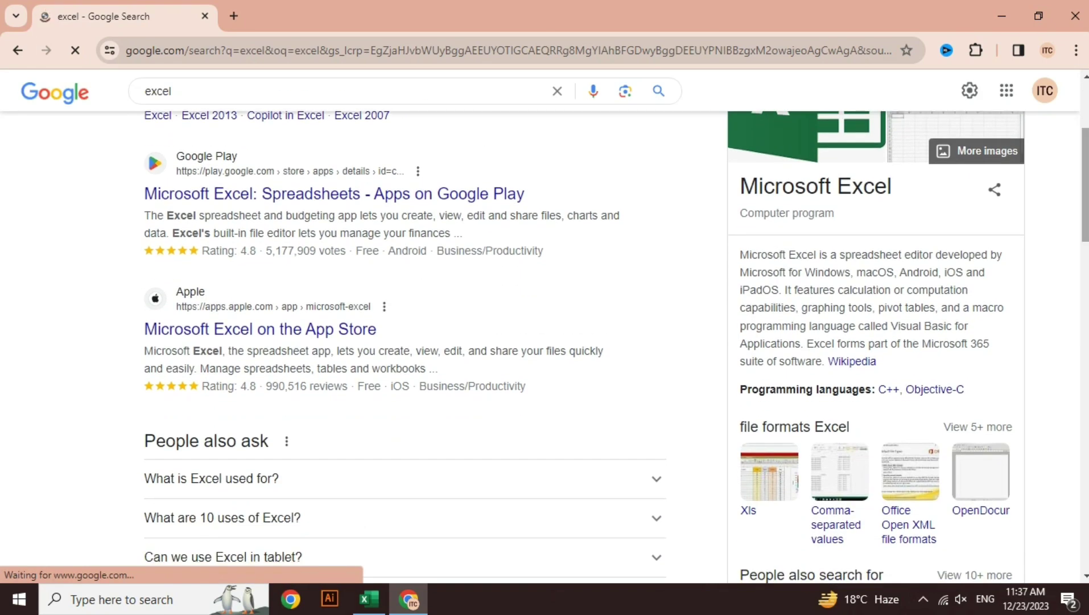
pyautogui.scroll(-5, 899, 224)
pyautogui.scroll(3, 1051, 271)
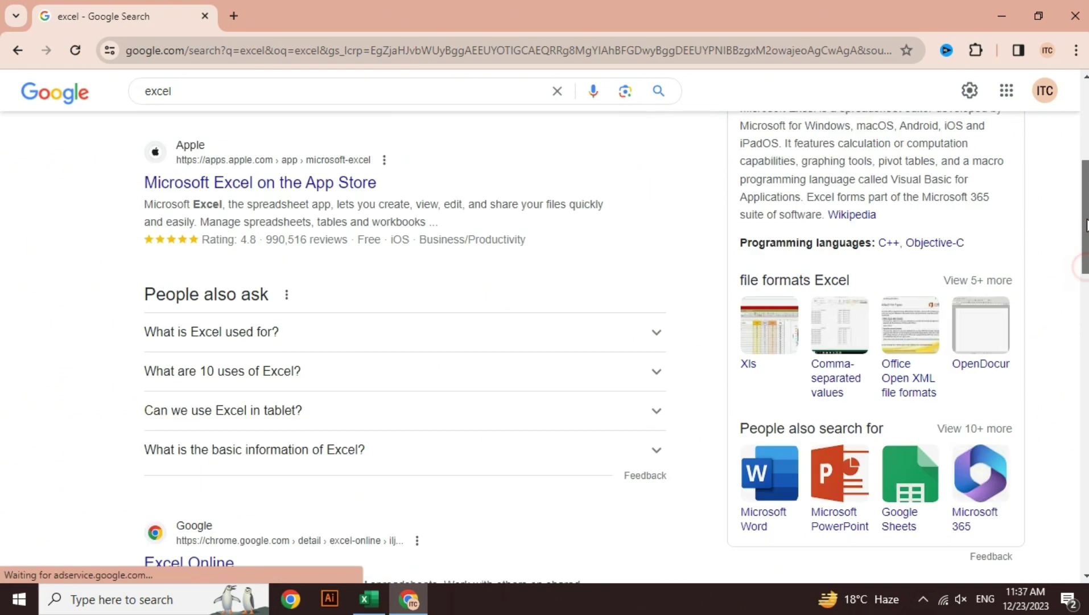
pyautogui.scroll(3, 1051, 271)
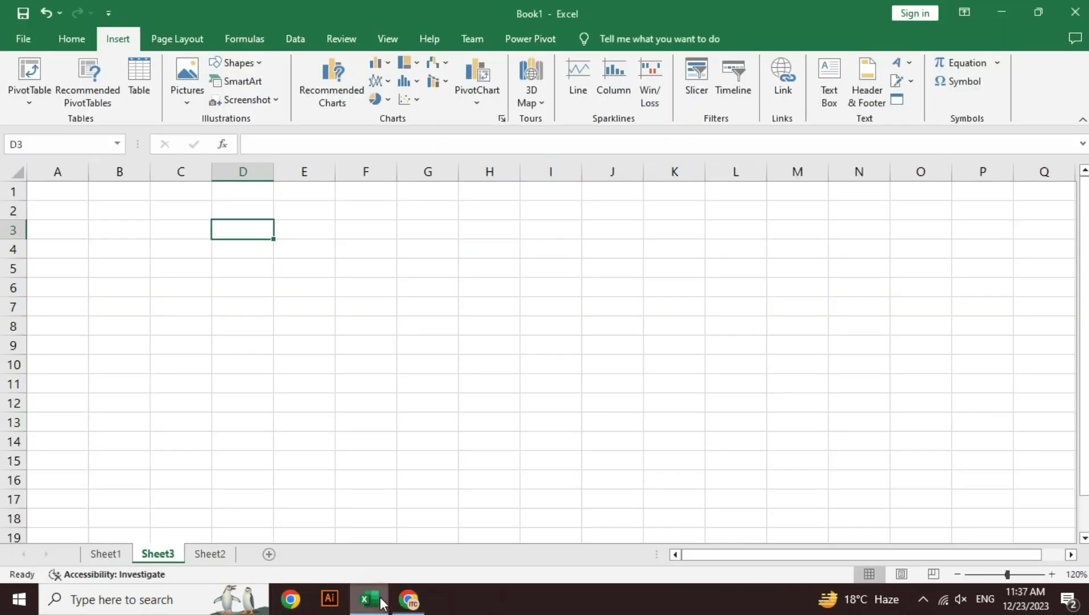
# - Switch between the Excel workbook and the Google results, ending in Excel
pyautogui.click(369, 598)
pyautogui.click(413, 600)
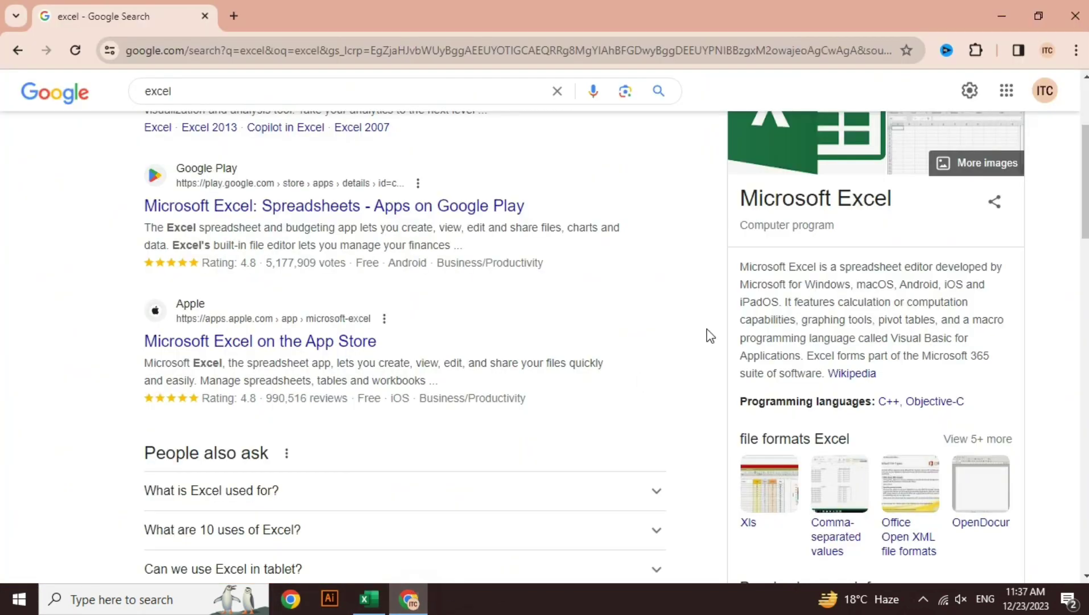
pyautogui.click(368, 599)
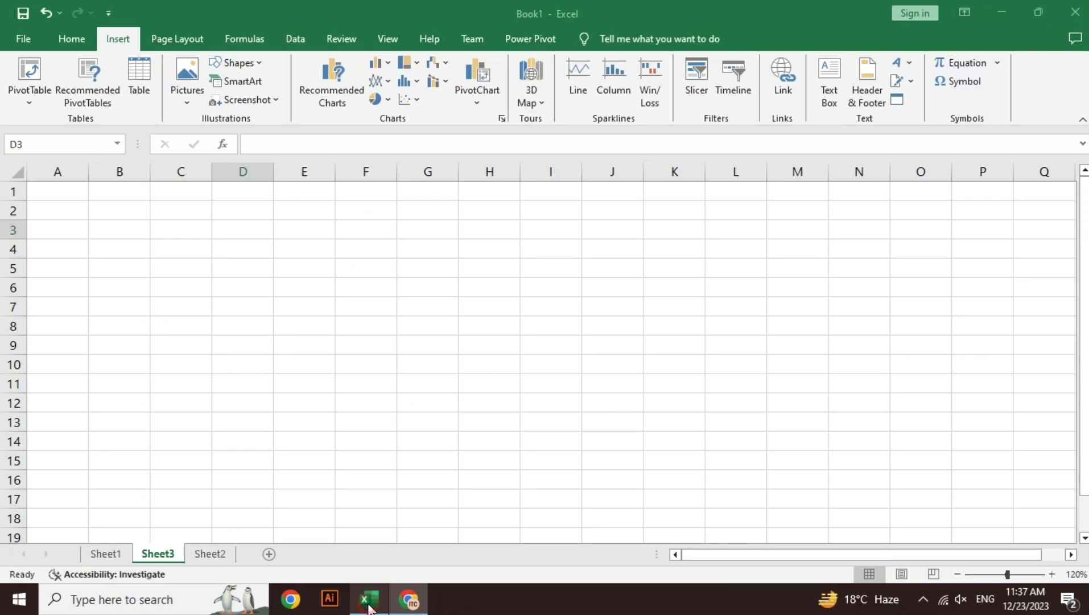
# - Insert a screen clipping of the Wikipedia Microsoft Excel description from the Chrome results
pyautogui.click(268, 101)
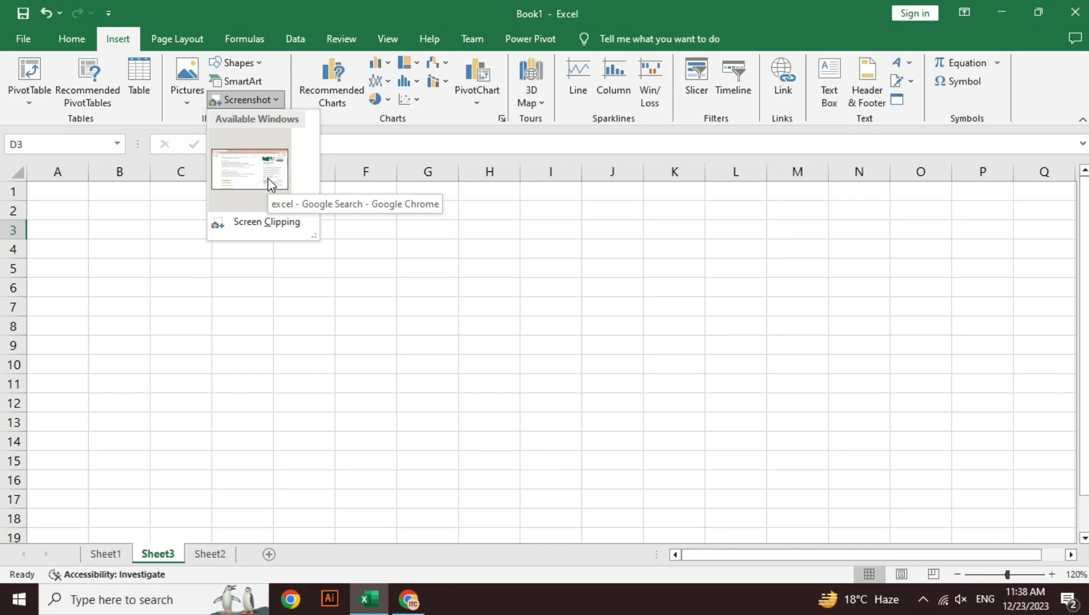
pyautogui.click(267, 222)
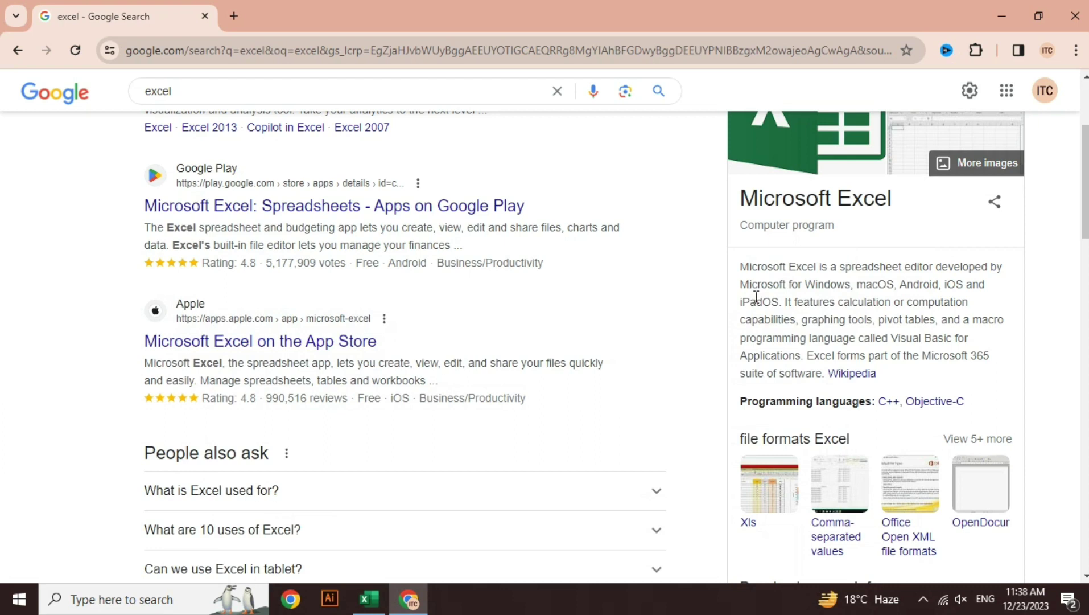
pyautogui.moveTo(729, 251)
pyautogui.mouseDown()
pyautogui.moveTo(946, 478)
pyautogui.moveTo(1023, 390)
pyautogui.mouseUp()
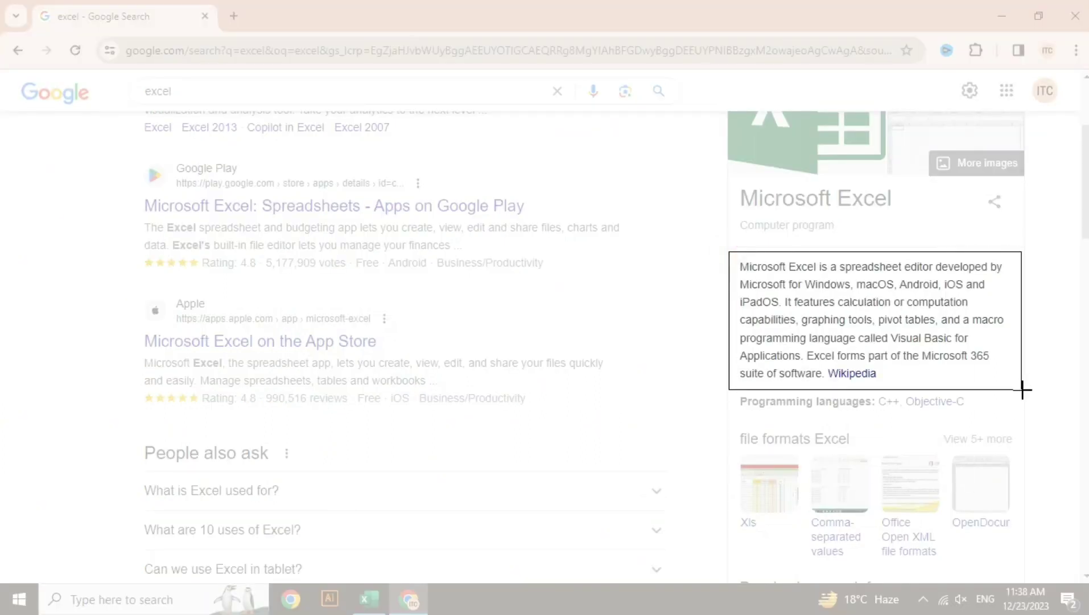
pyautogui.moveTo(1022, 390); pyautogui.dragTo(1028, 390)
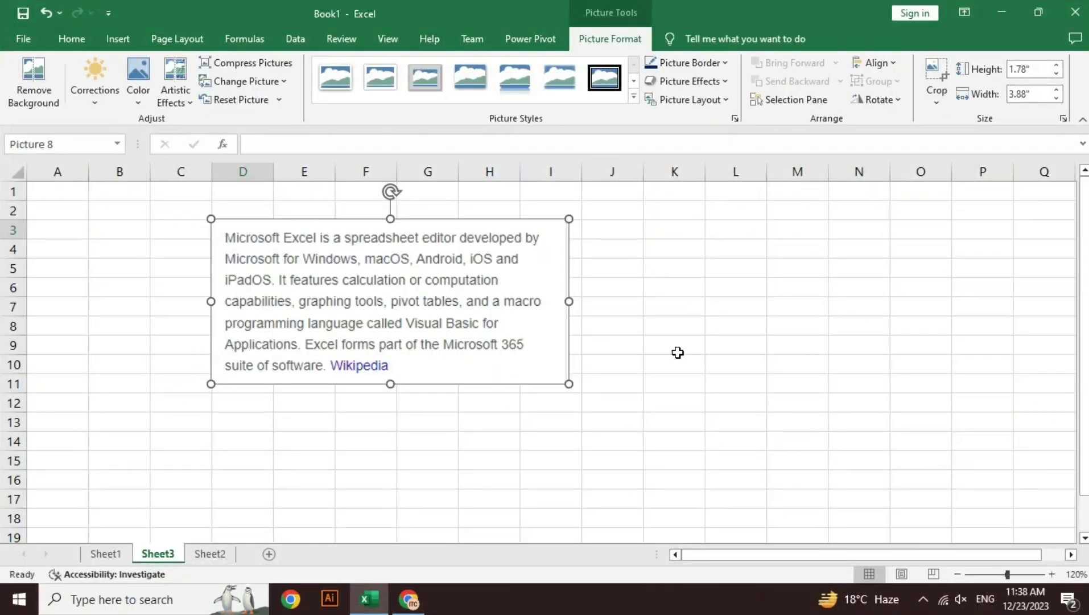
# - Move the clipped Wikipedia text picture to the right, then delete it from Sheet3
pyautogui.moveTo(482, 287); pyautogui.dragTo(715, 282)
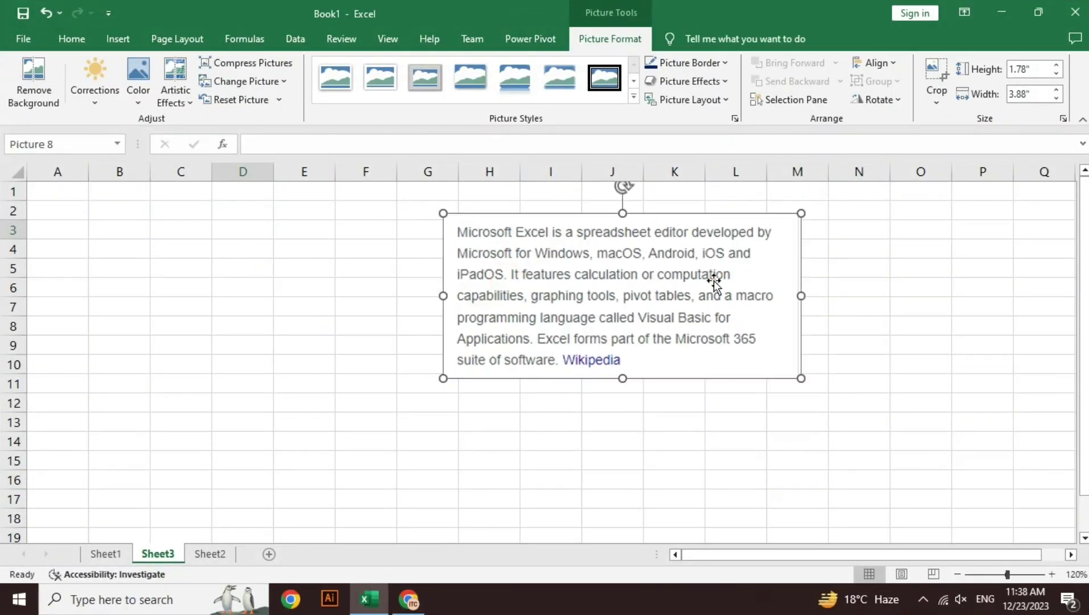
pyautogui.click(170, 247)
pyautogui.click(560, 233)
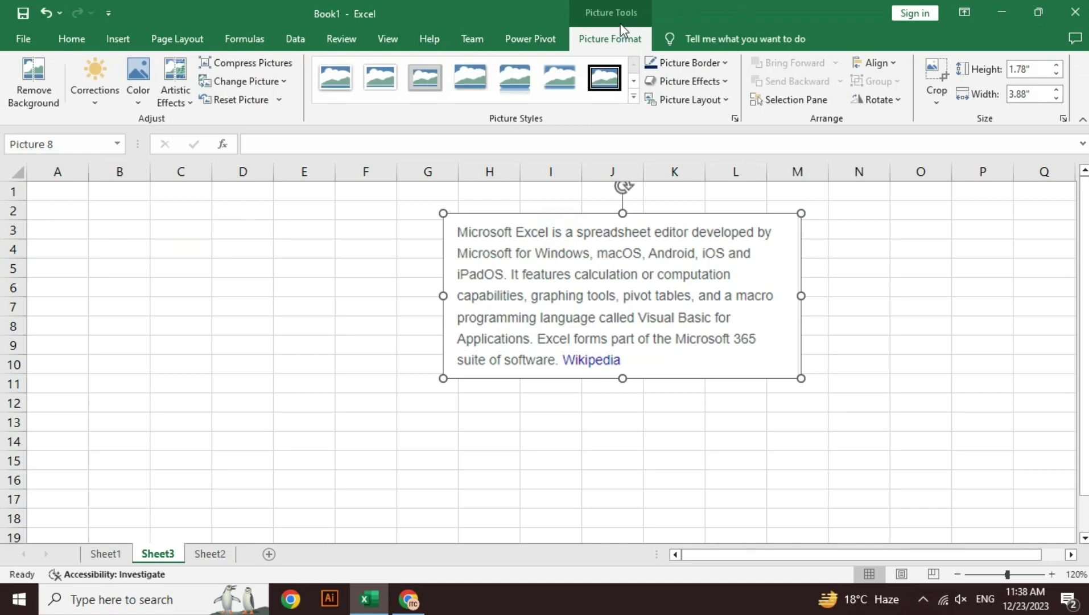
pyautogui.press('Delete')
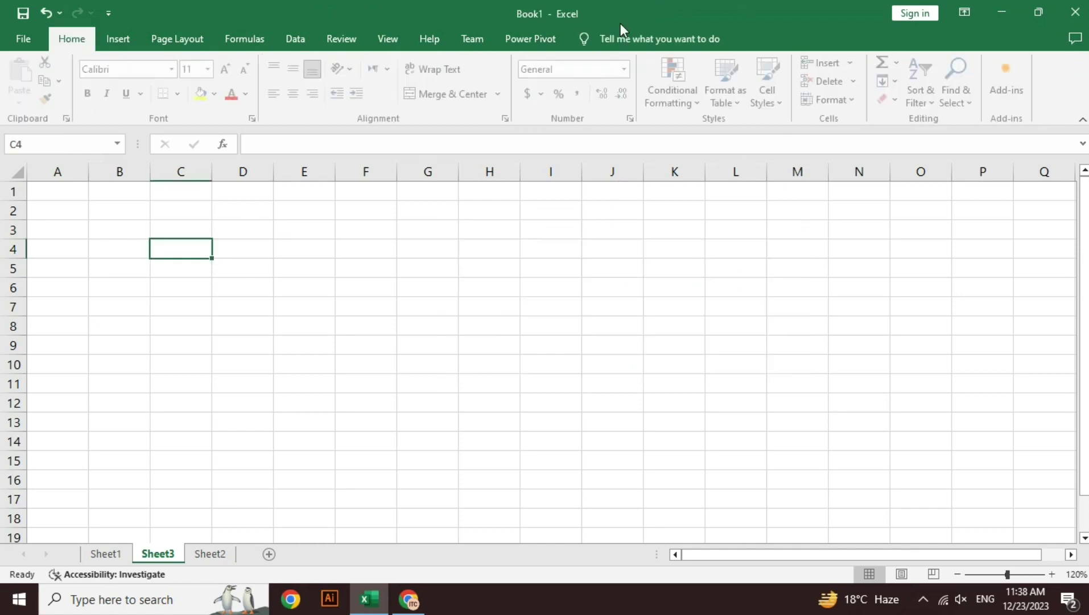
pyautogui.click(118, 38)
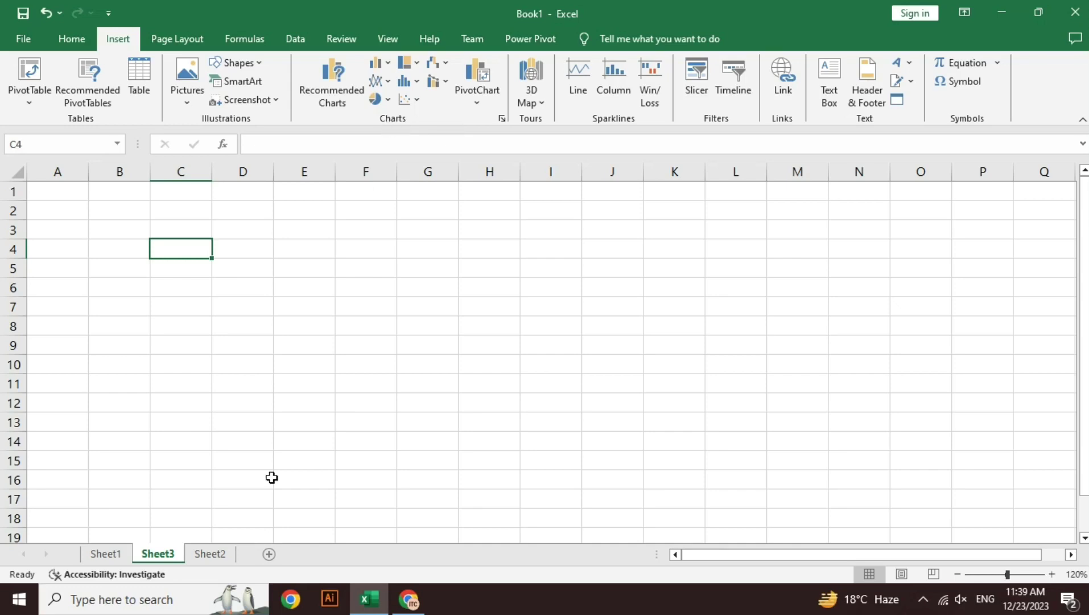
# - Switch to Sheet1 and go over the Areas, Sales, Expenses and Profit headers in A1:D1
pyautogui.click(106, 553)
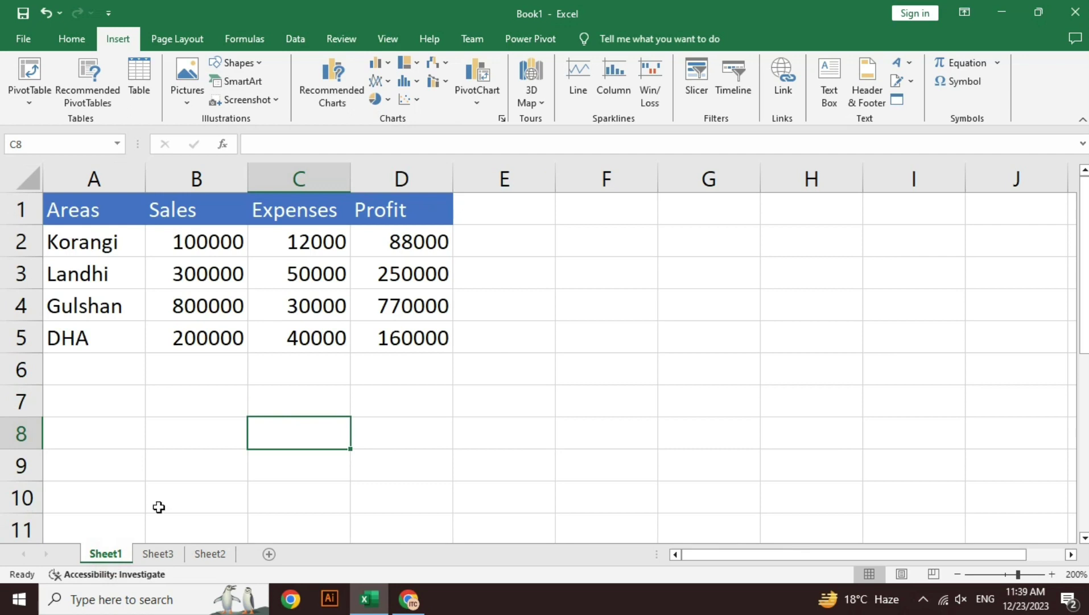
pyautogui.click(85, 217)
pyautogui.click(212, 215)
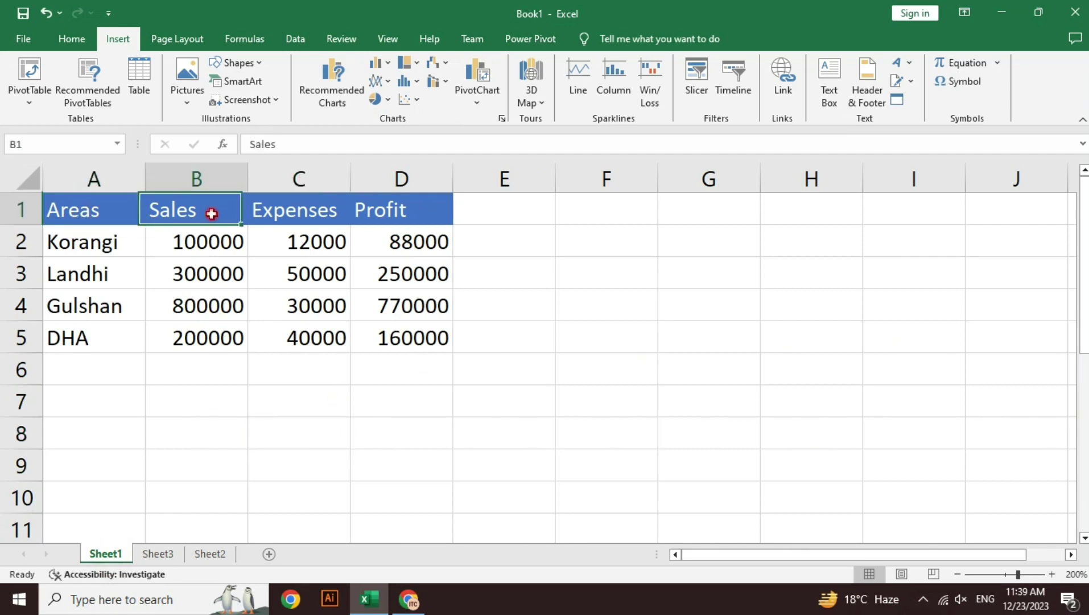
pyautogui.click(313, 206)
pyautogui.click(382, 216)
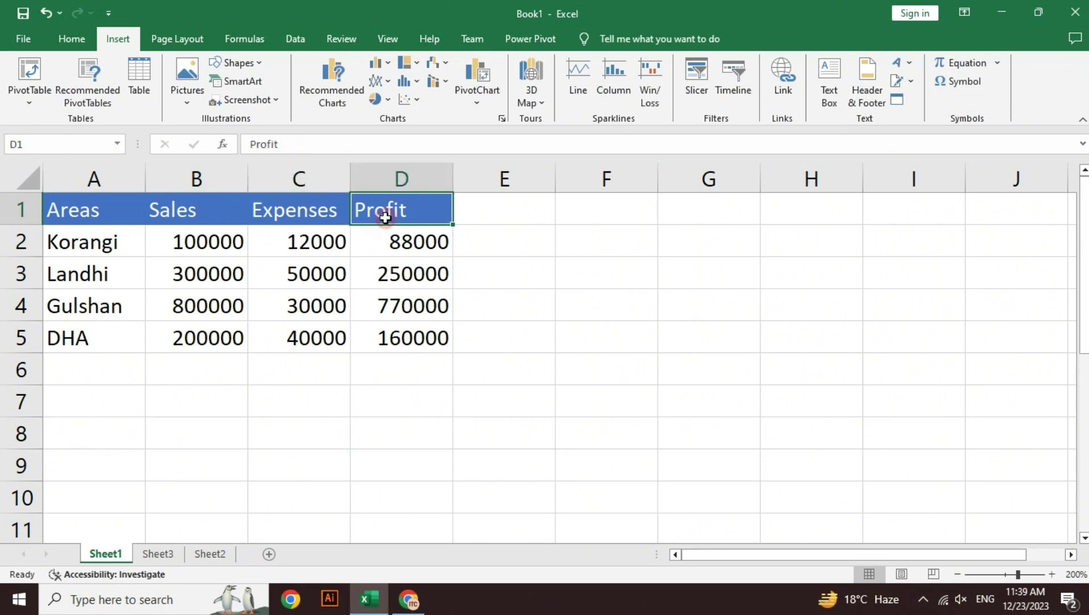
pyautogui.click(88, 215)
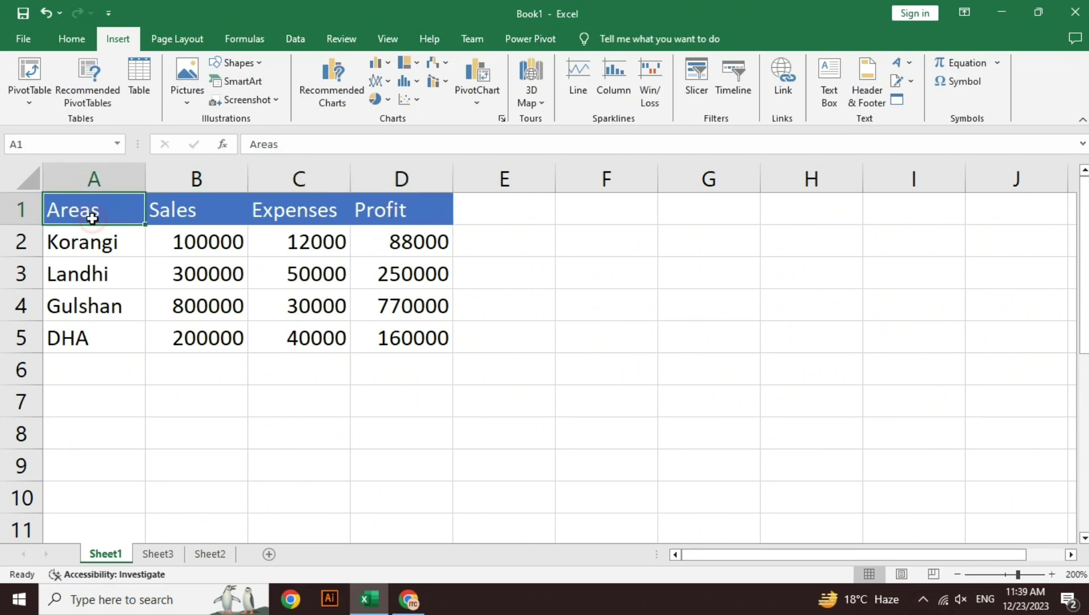
pyautogui.click(181, 219)
pyautogui.click(282, 212)
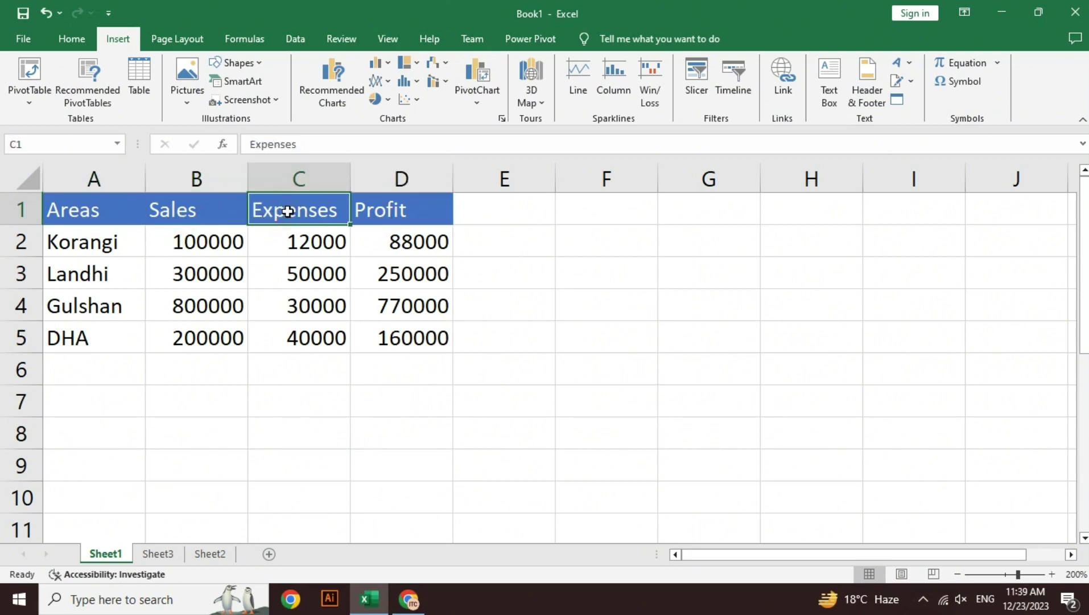
pyautogui.click(424, 206)
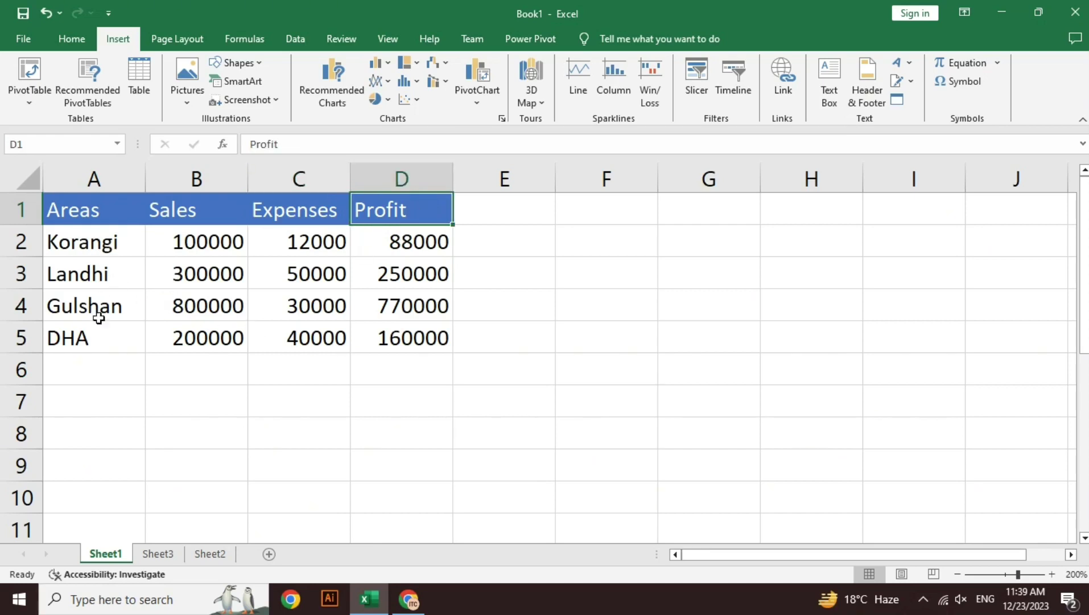
# - Check the D2 profit formula =B2-C2, then select the whole table A1:D5
pyautogui.click(307, 249)
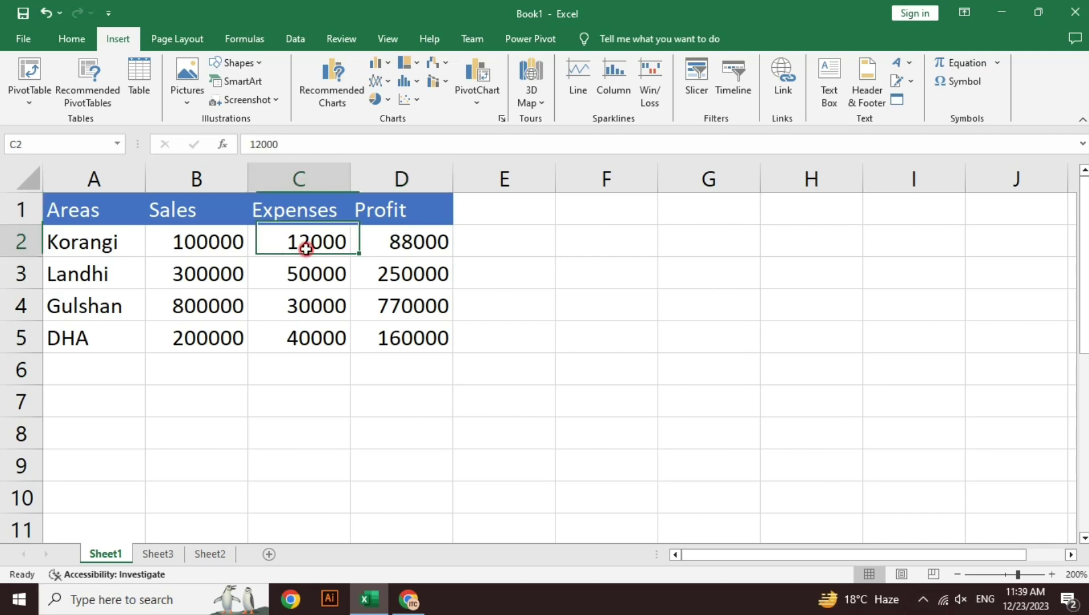
pyautogui.doubleClick(397, 242)
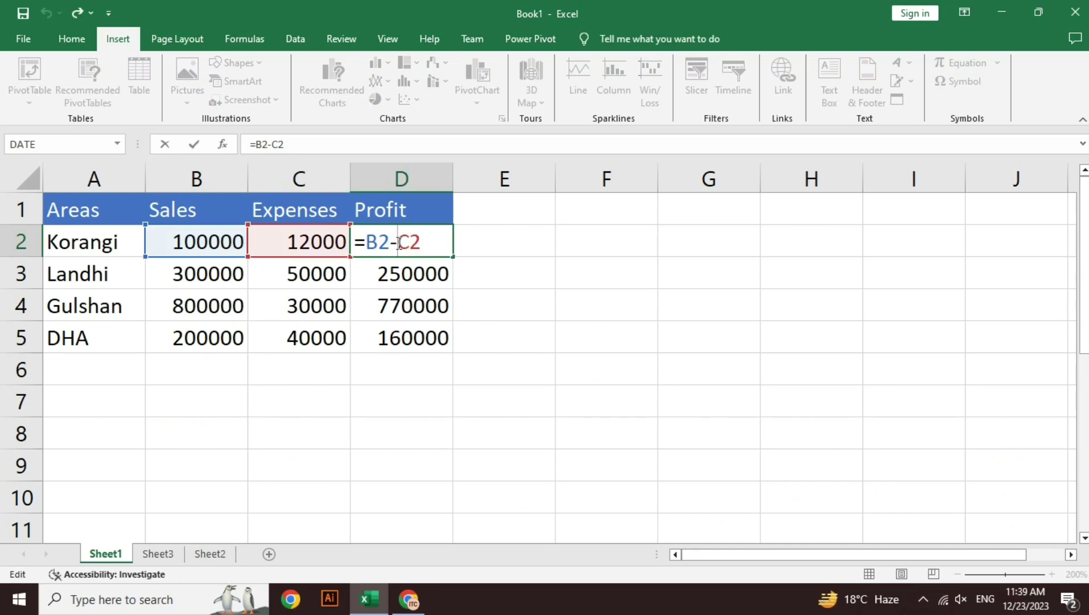
pyautogui.press('Return')
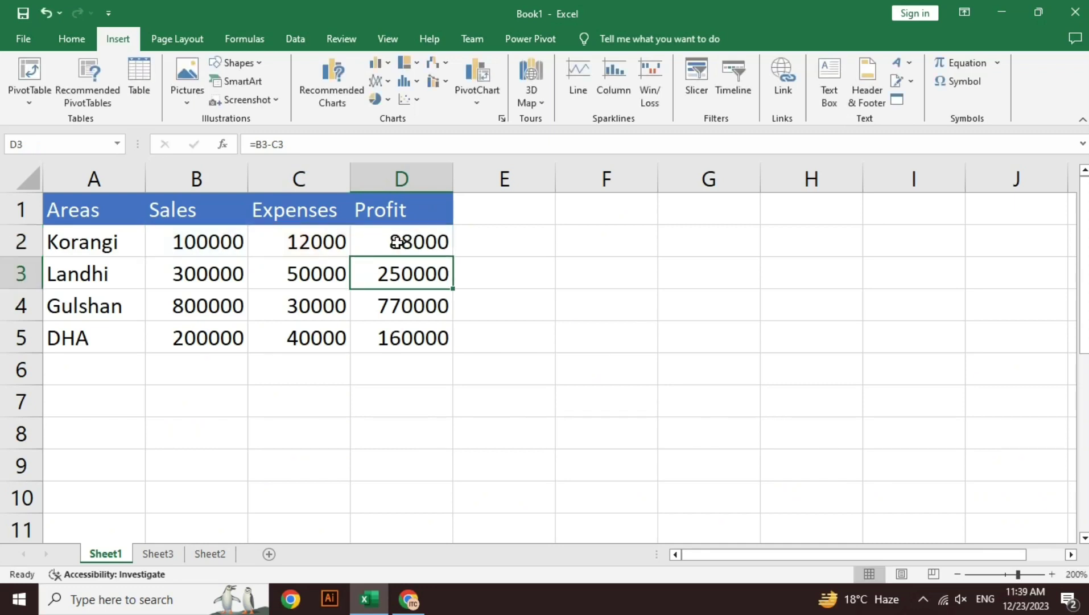
pyautogui.press('Left')
pyautogui.press('Up')
pyautogui.press('Left')
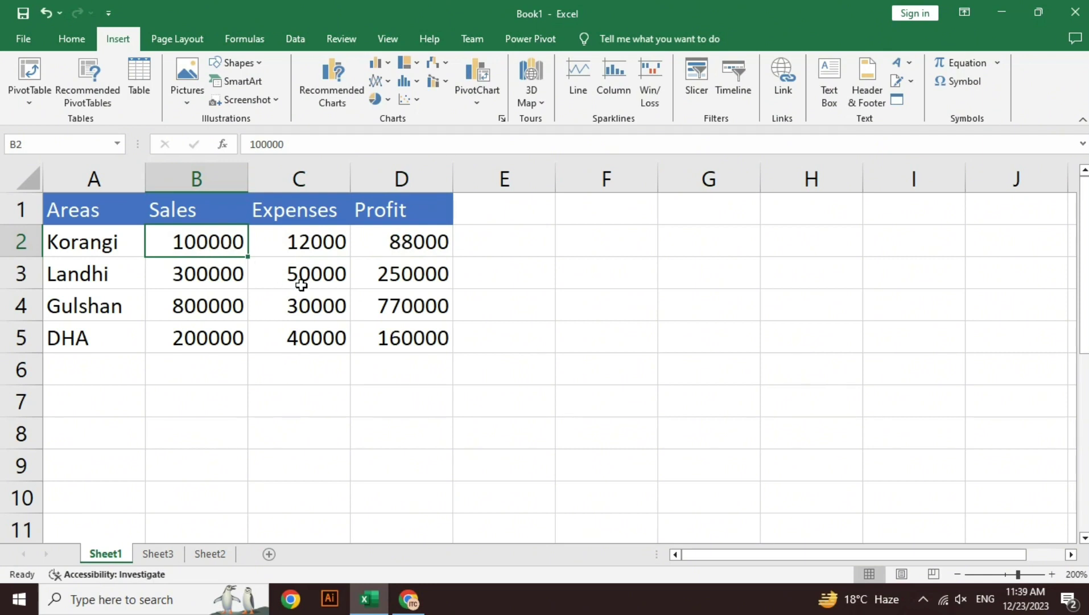
pyautogui.click(321, 246)
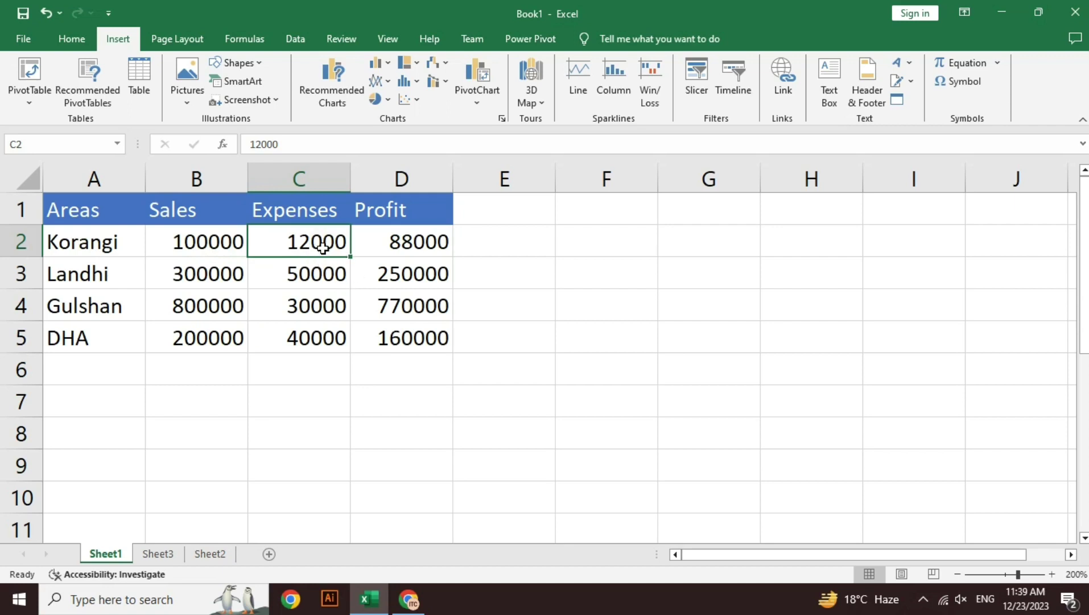
pyautogui.click(399, 245)
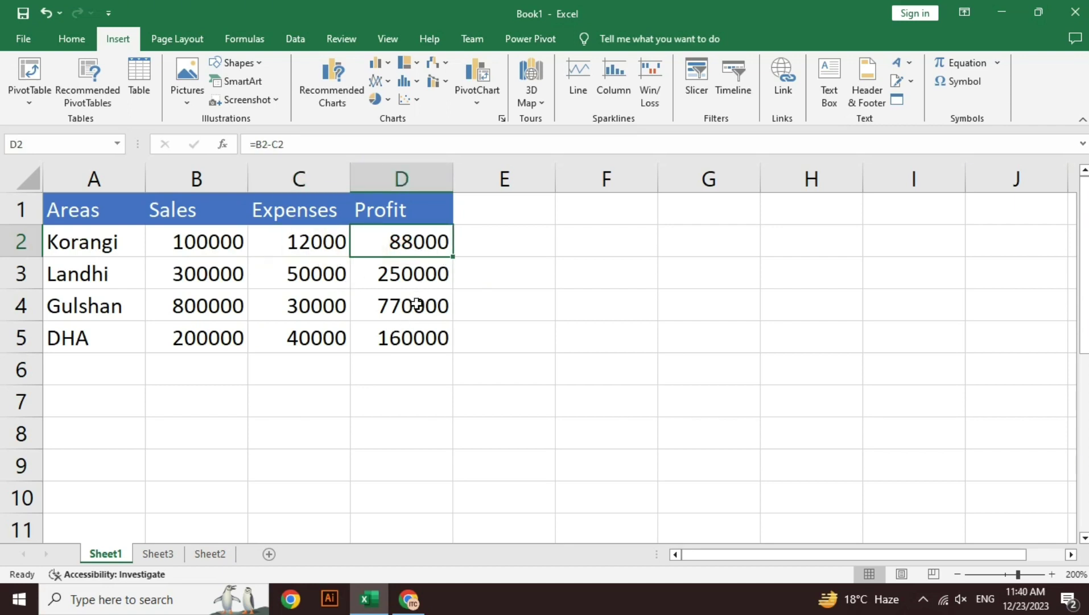
pyautogui.moveTo(97, 212)
pyautogui.mouseDown()
pyautogui.moveTo(262, 298)
pyautogui.moveTo(381, 337)
pyautogui.mouseUp()
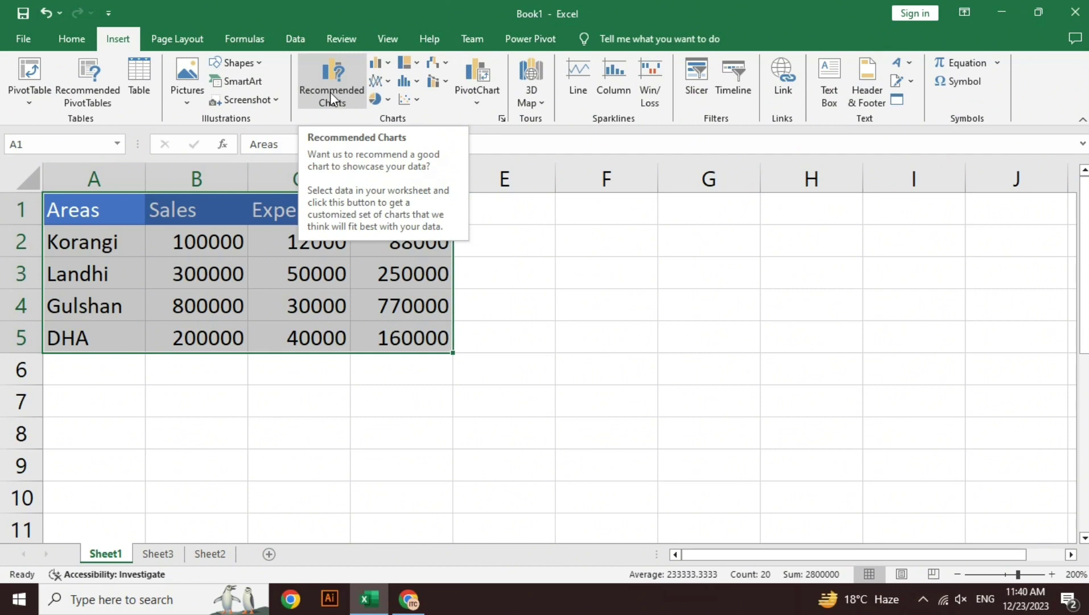
pyautogui.click(332, 98)
# - Browse the Recommended Charts and insert the Clustered Column chart of Sales, Expenses and Profit by area
pyautogui.click(332, 98)
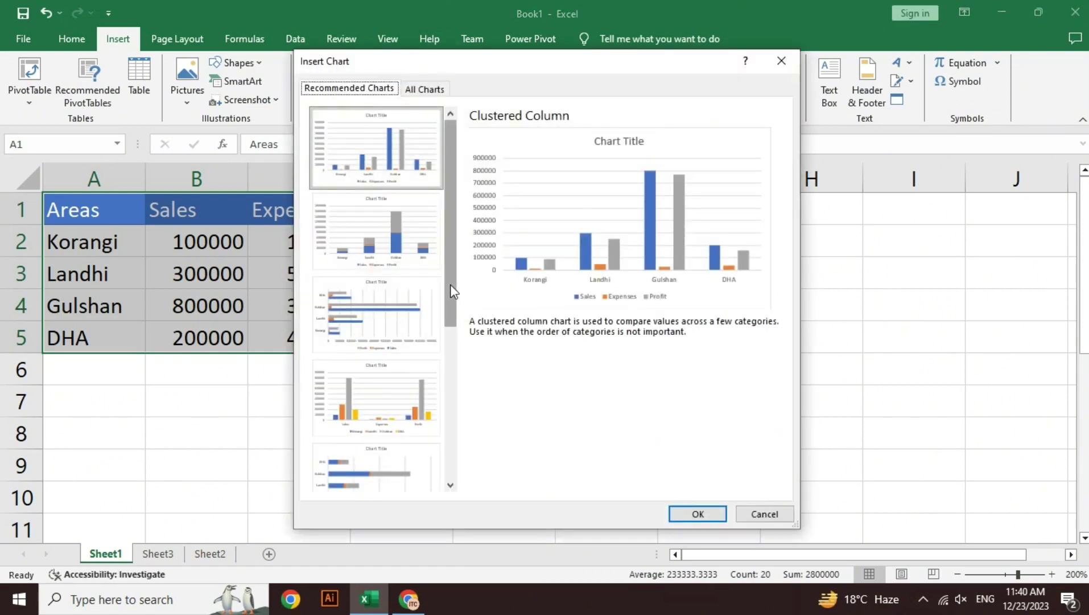
pyautogui.click(407, 266)
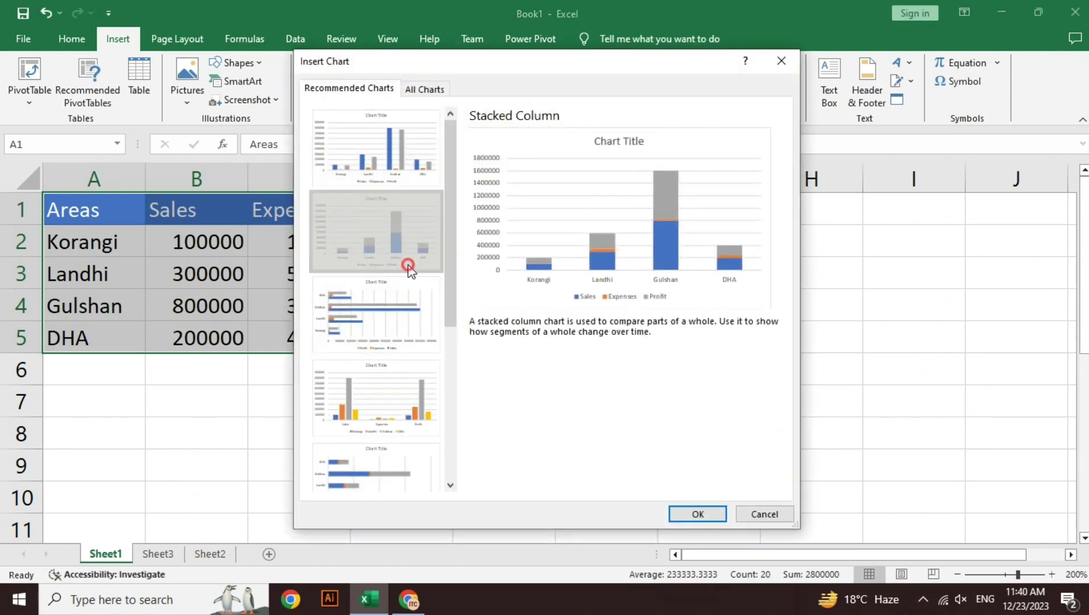
pyautogui.click(409, 311)
pyautogui.click(409, 366)
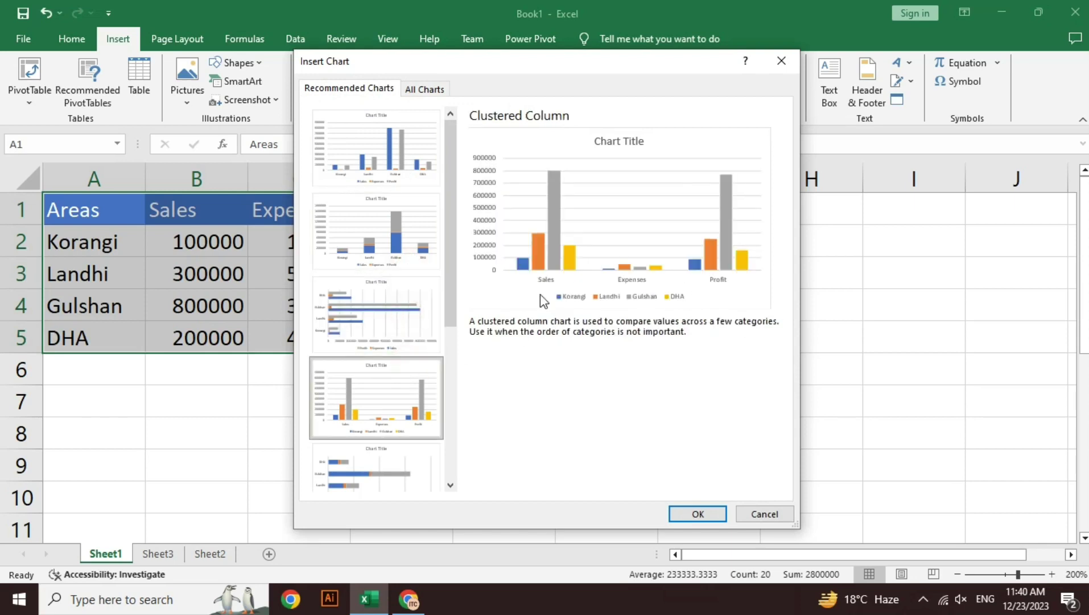
pyautogui.click(453, 340)
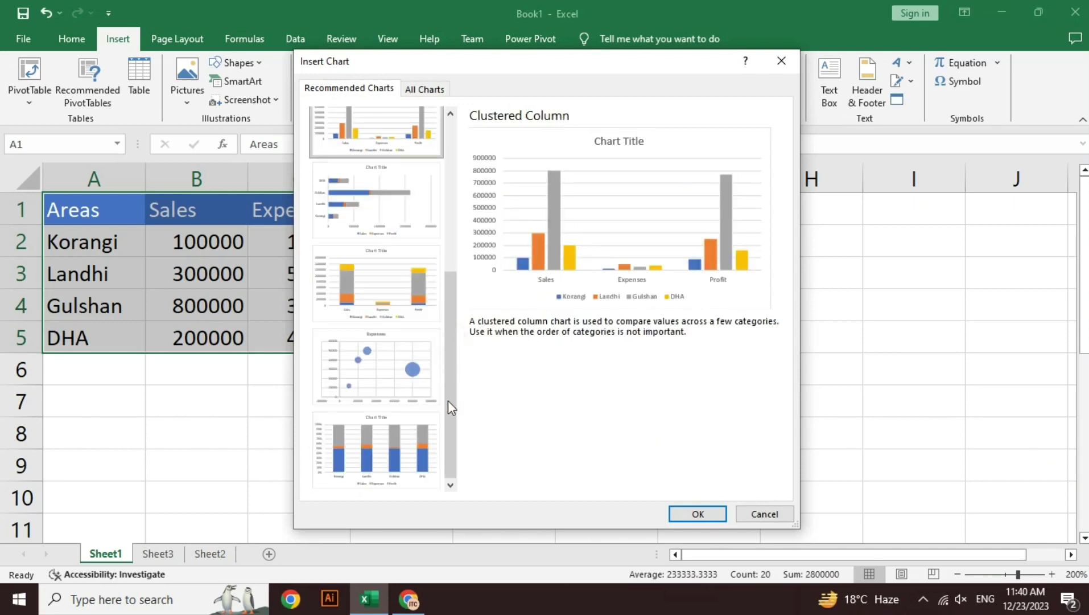
pyautogui.click(396, 375)
pyautogui.click(400, 458)
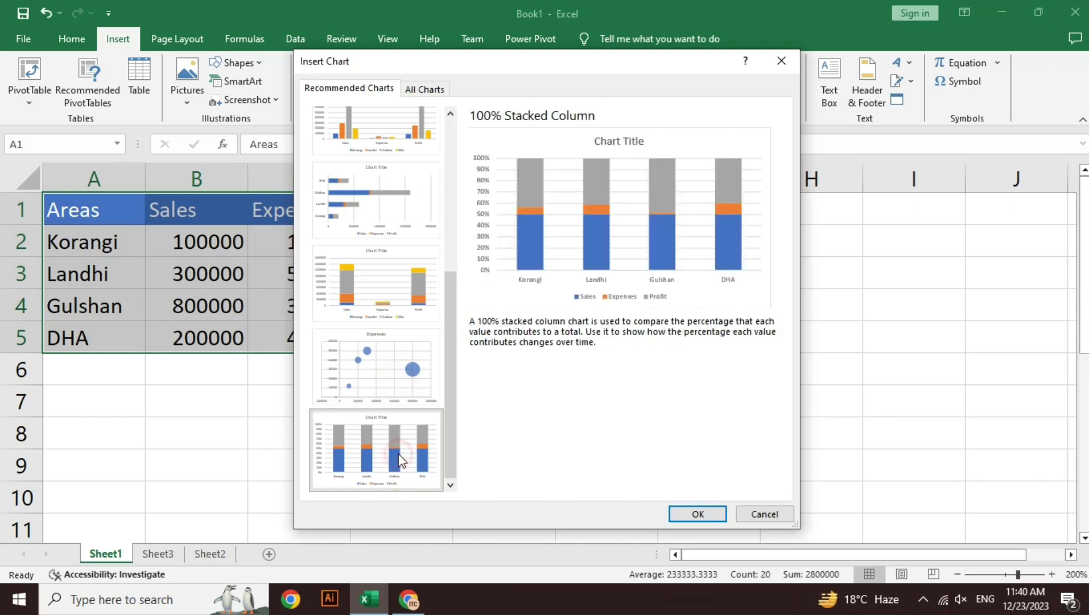
pyautogui.moveTo(452, 414); pyautogui.dragTo(451, 137)
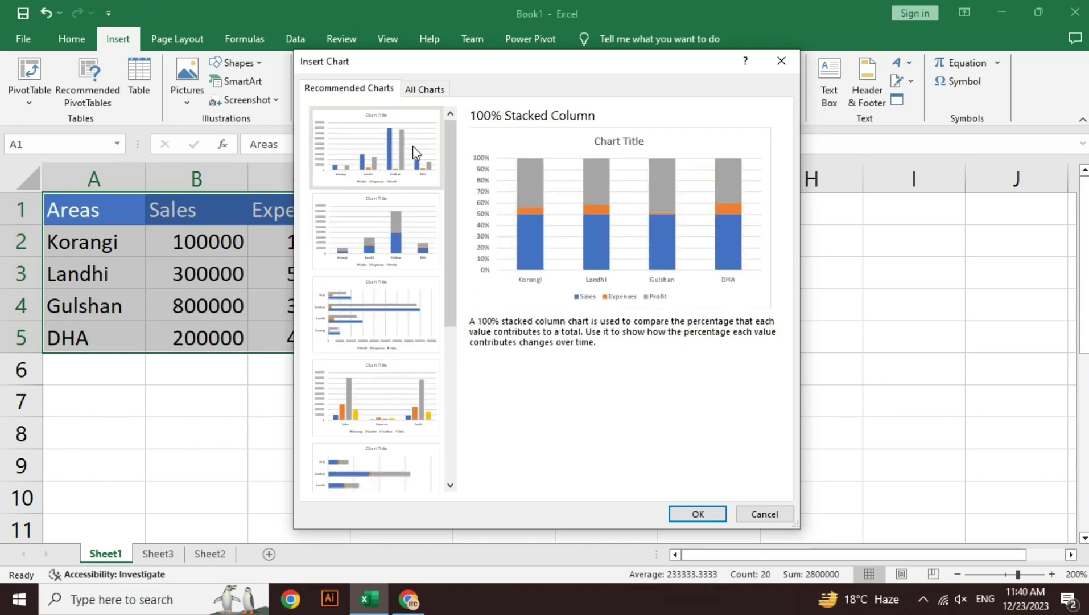
pyautogui.click(412, 146)
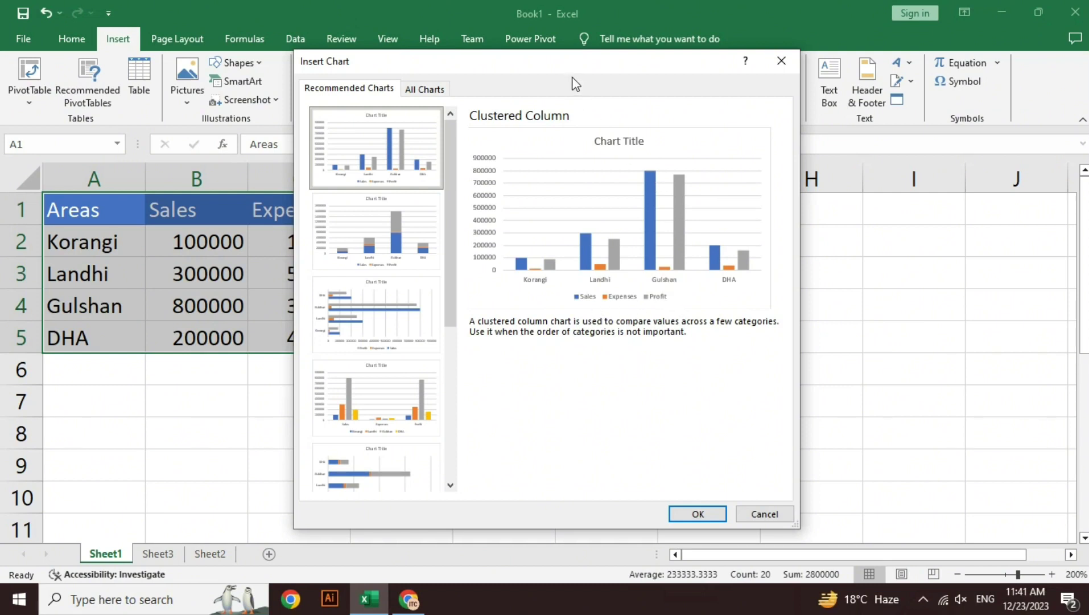
pyautogui.moveTo(572, 64); pyautogui.dragTo(833, 93)
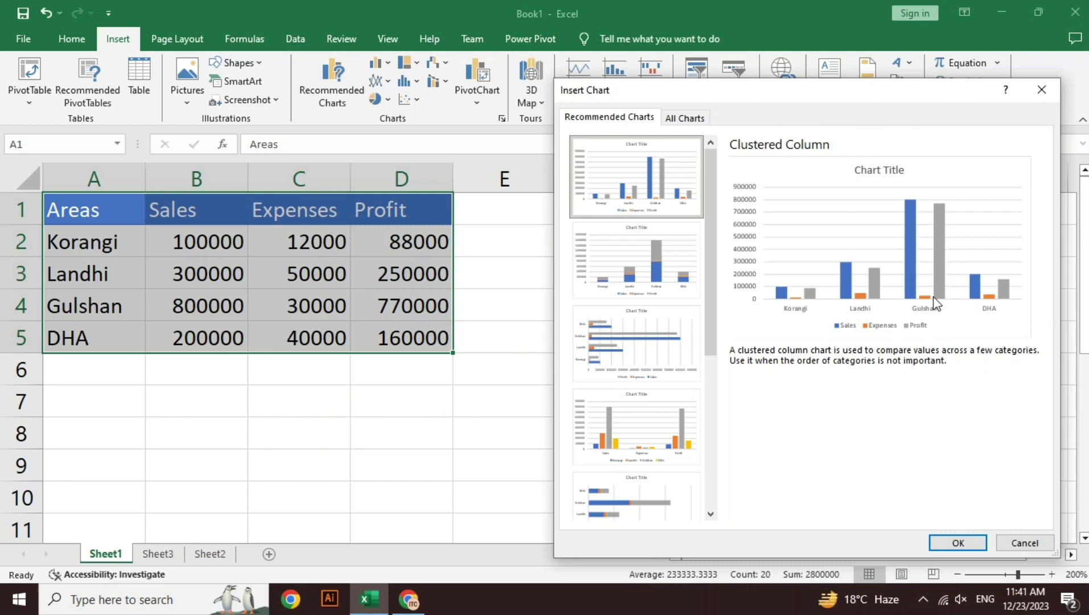
pyautogui.click(968, 543)
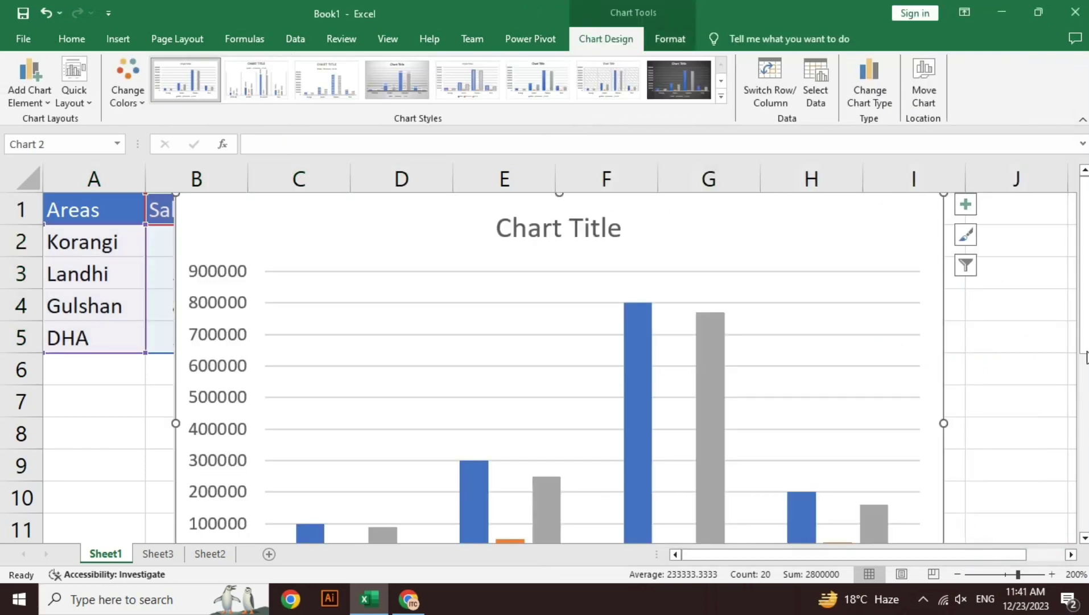
# - Zoom out to 110%, move the chart below the table and shrink it to roughly A7:E17
pyautogui.click(957, 575)
pyautogui.click(956, 576)
pyautogui.click(957, 576)
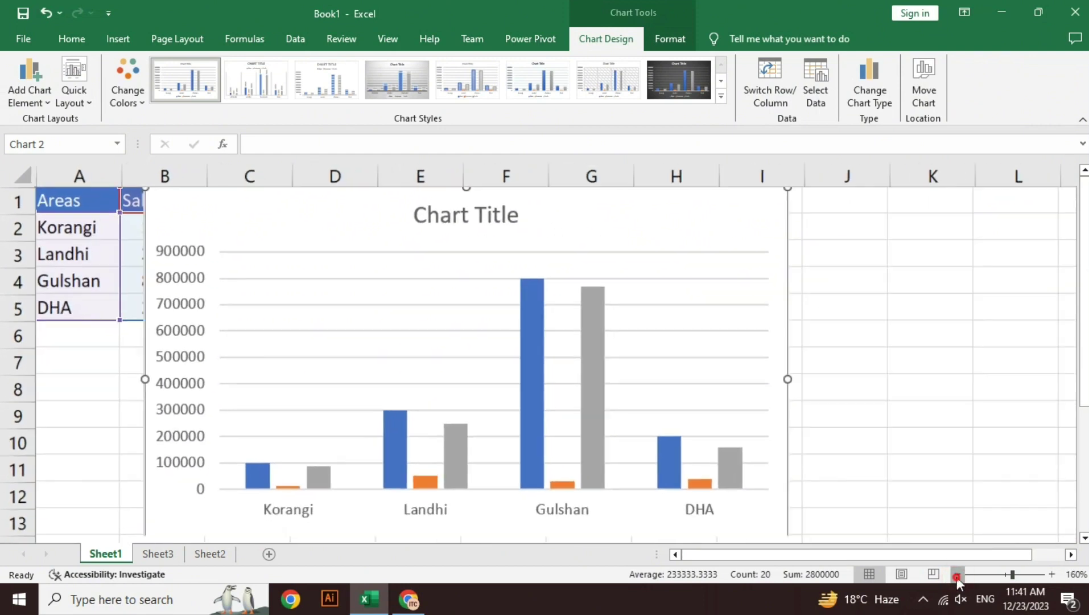
pyautogui.click(957, 576)
pyautogui.click(957, 576)
pyautogui.moveTo(640, 202)
pyautogui.mouseDown()
pyautogui.moveTo(607, 302)
pyautogui.moveTo(556, 352)
pyautogui.mouseUp()
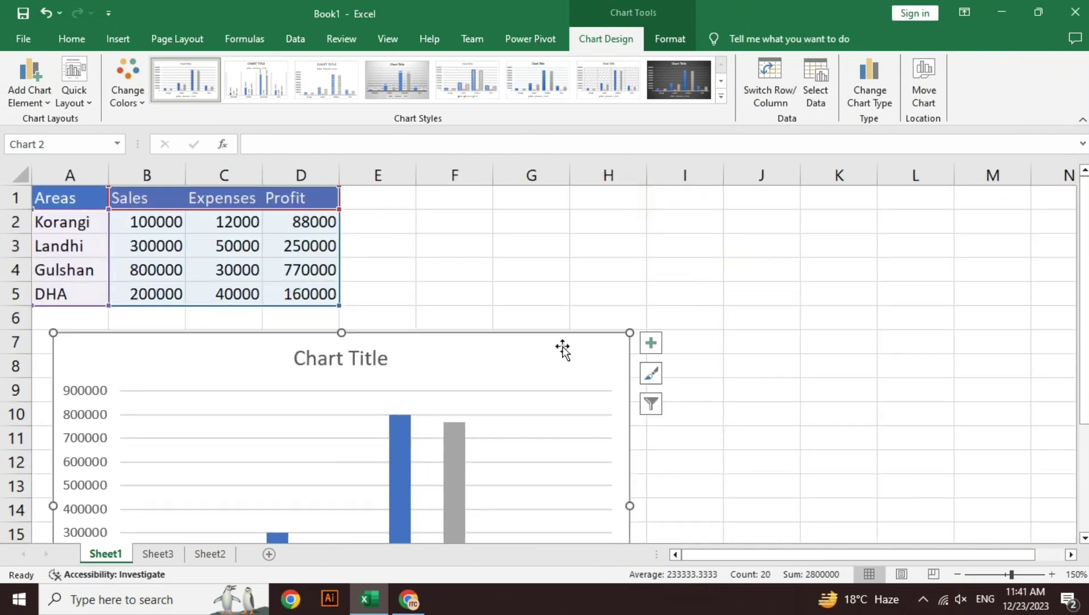
pyautogui.click(957, 574)
pyautogui.click(957, 575)
pyautogui.click(956, 575)
pyautogui.click(957, 575)
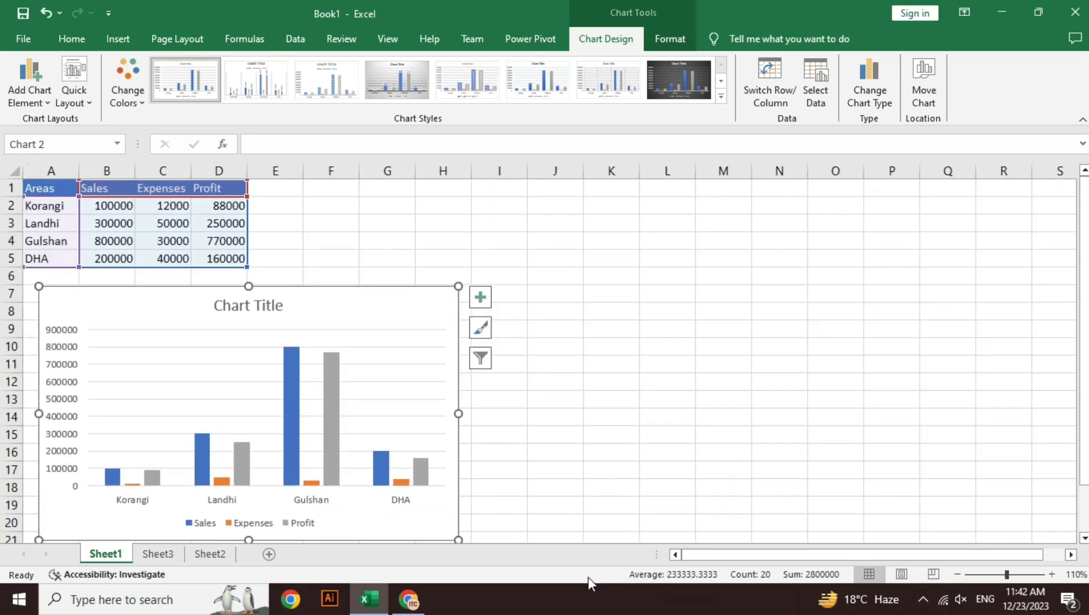
pyautogui.scroll(-1, 418, 518)
pyautogui.moveTo(418, 518); pyautogui.dragTo(317, 458)
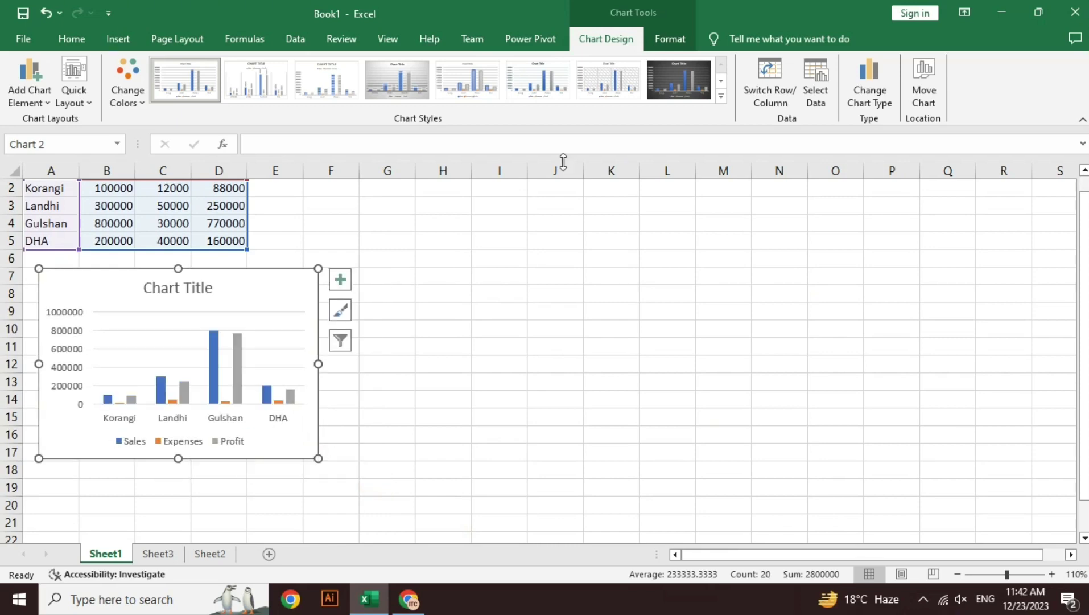
# - Apply Monochromatic Palette 3 grey colours to the chart, leaving Shape Fill and Chart Style unchanged
pyautogui.click(658, 40)
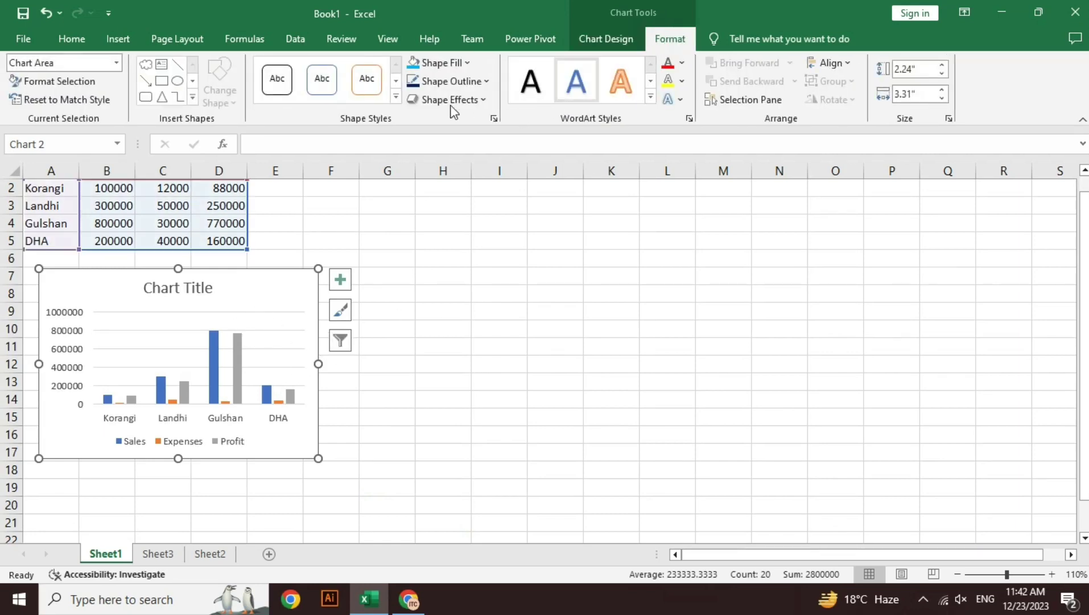
pyautogui.click(448, 64)
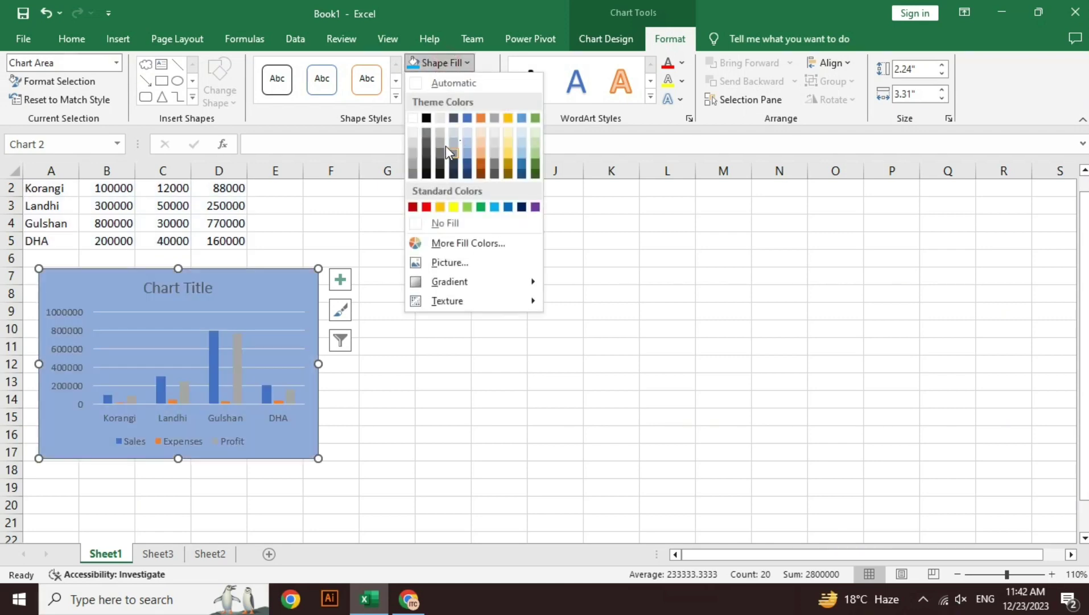
pyautogui.click(606, 40)
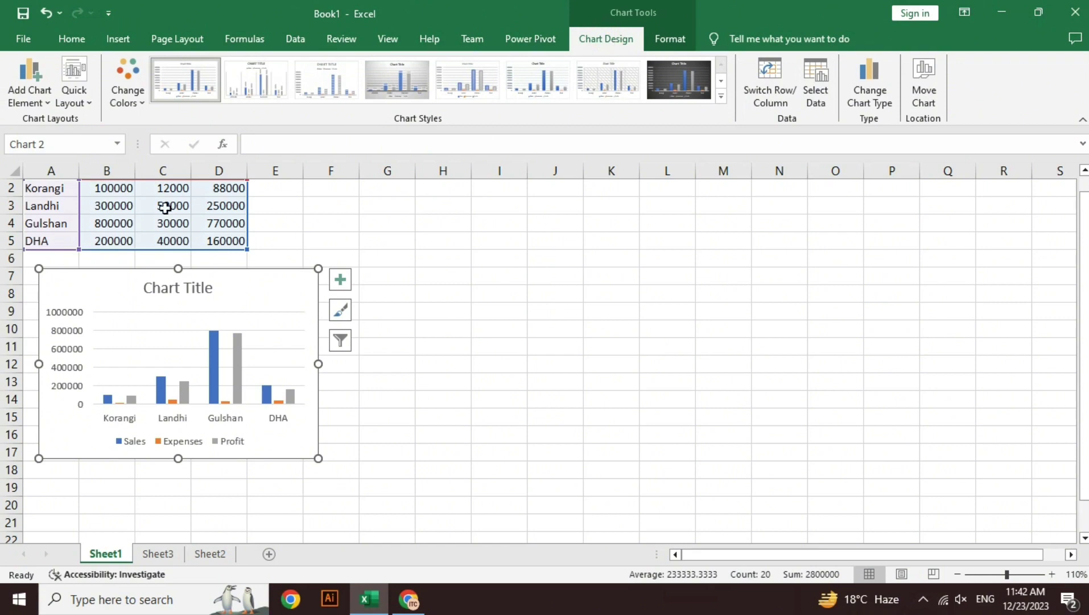
pyautogui.click(134, 104)
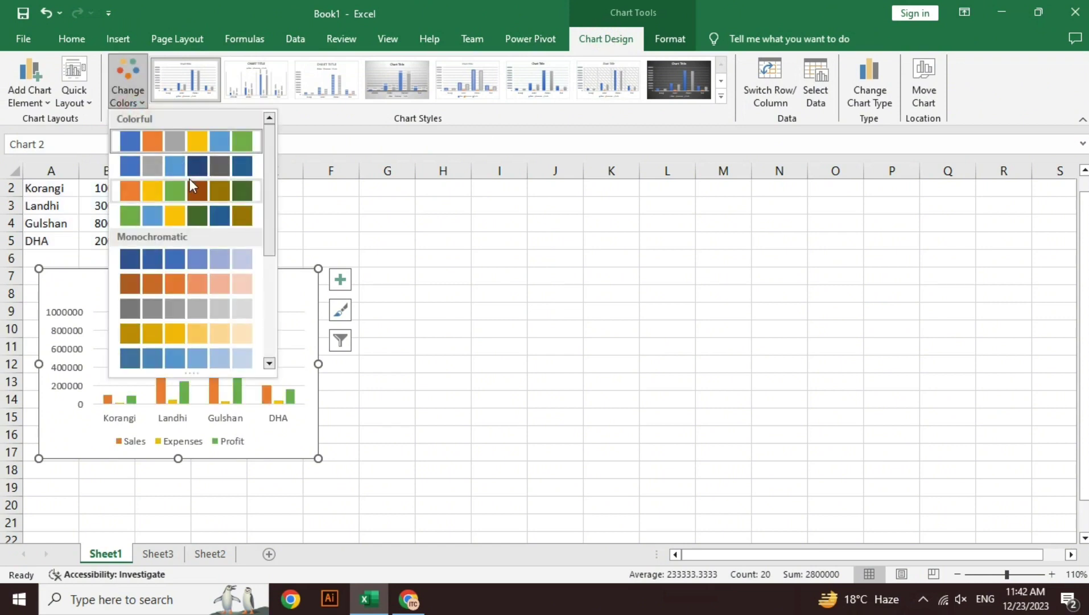
pyautogui.click(189, 311)
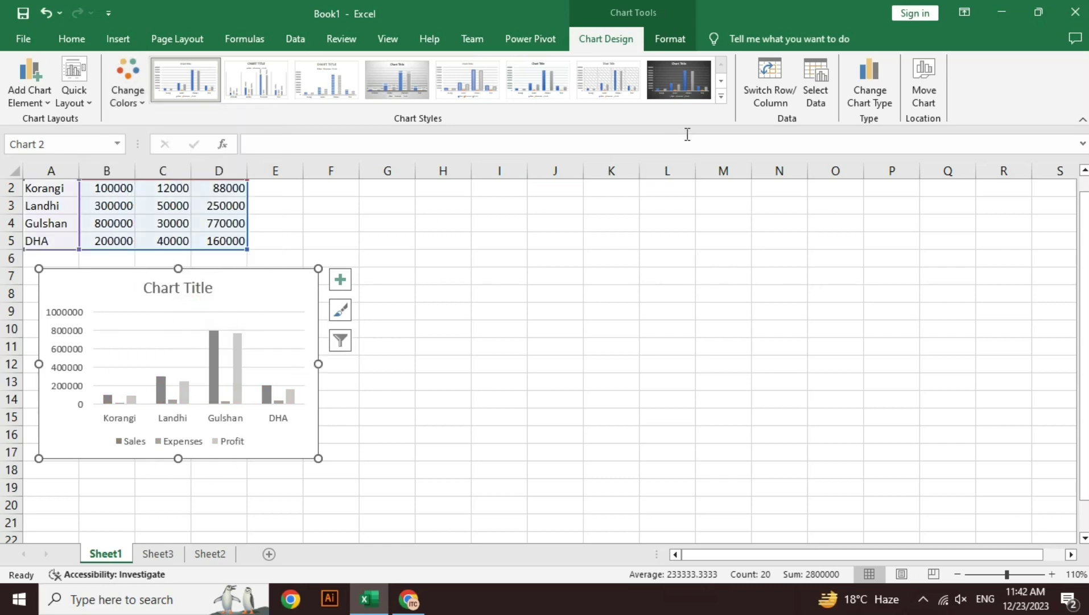
pyautogui.click(721, 97)
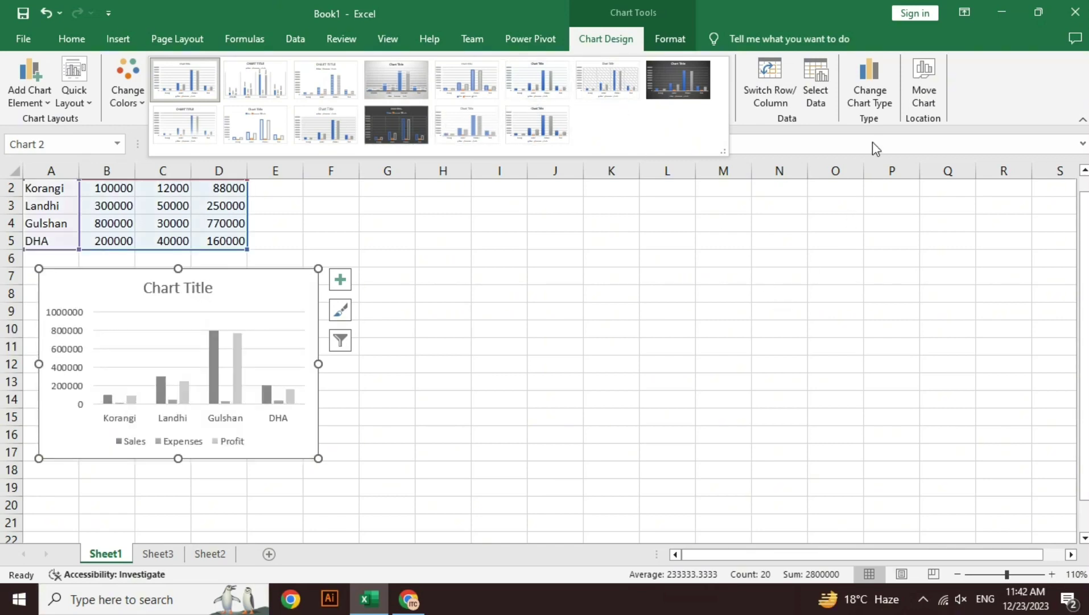
pyautogui.click(868, 107)
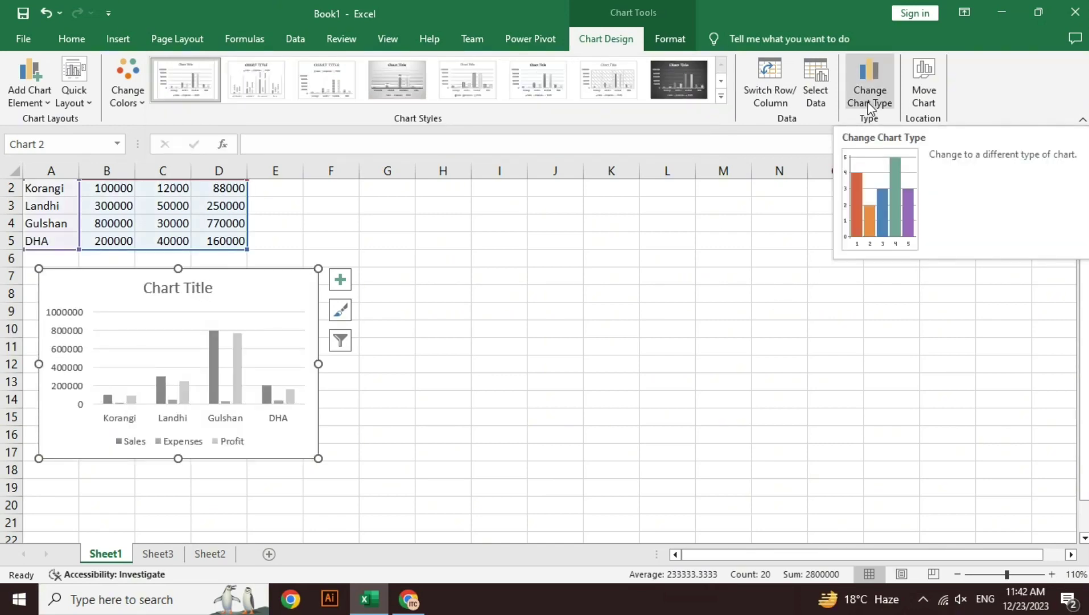
# - Change the column chart's type to 3-D Pie under All Charts > Pie
pyautogui.click(869, 105)
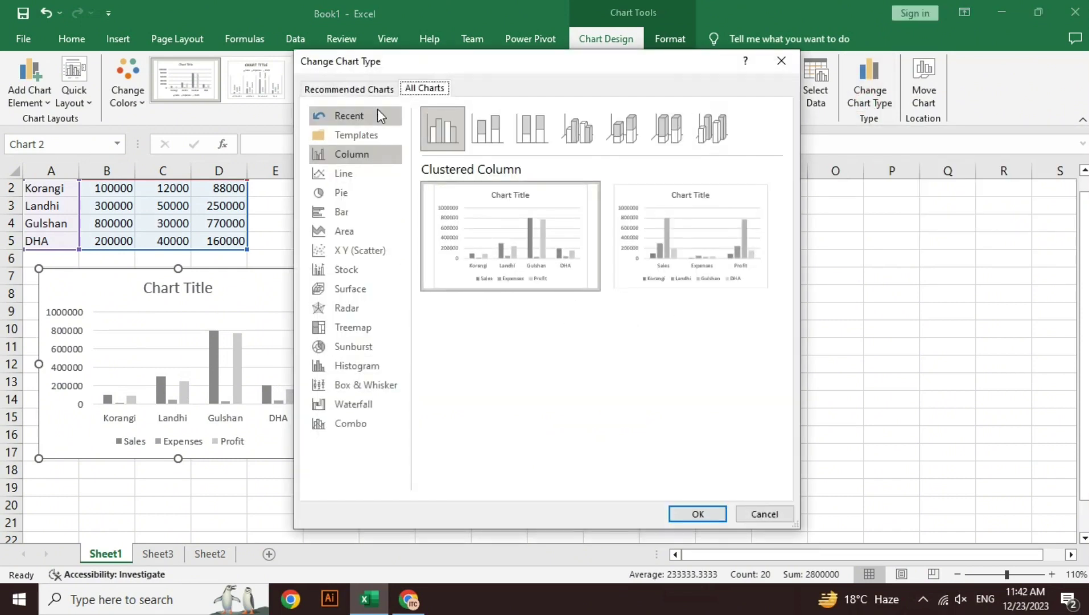
pyautogui.click(376, 91)
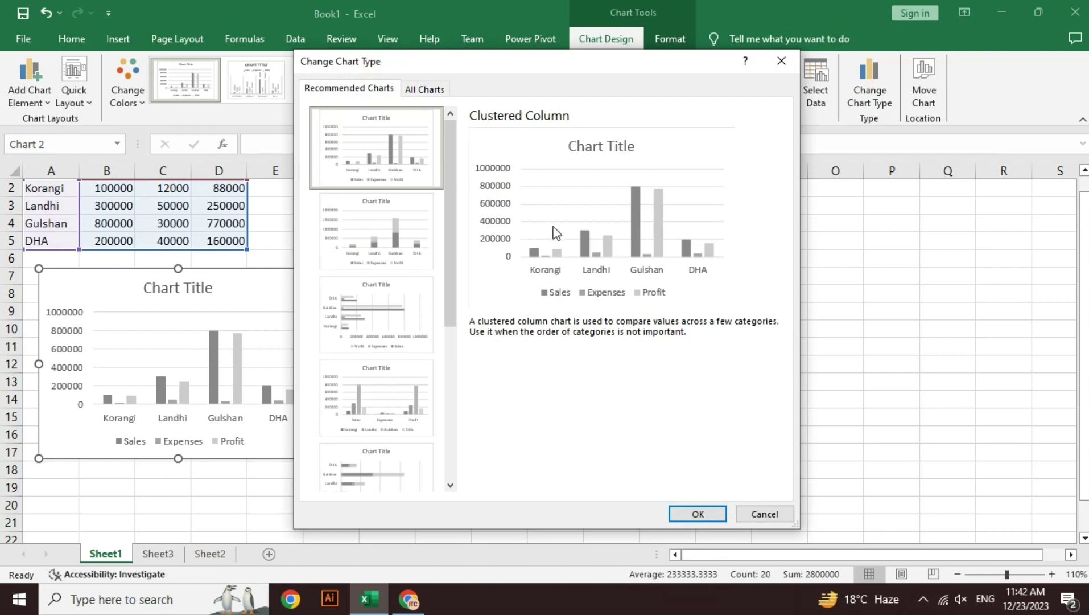
pyautogui.click(428, 91)
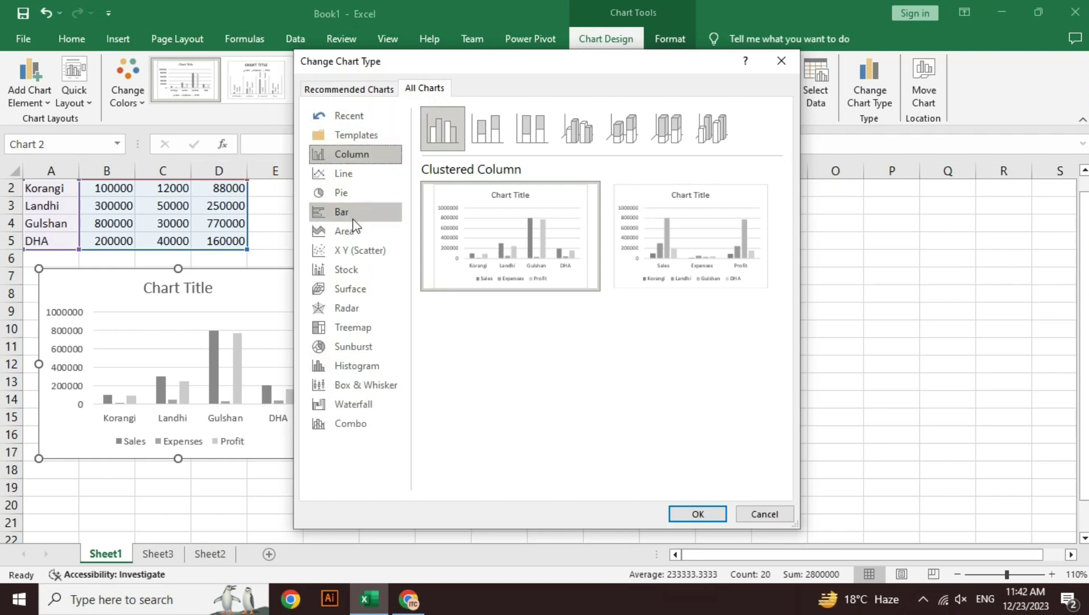
pyautogui.press('Escape')
pyautogui.click(118, 38)
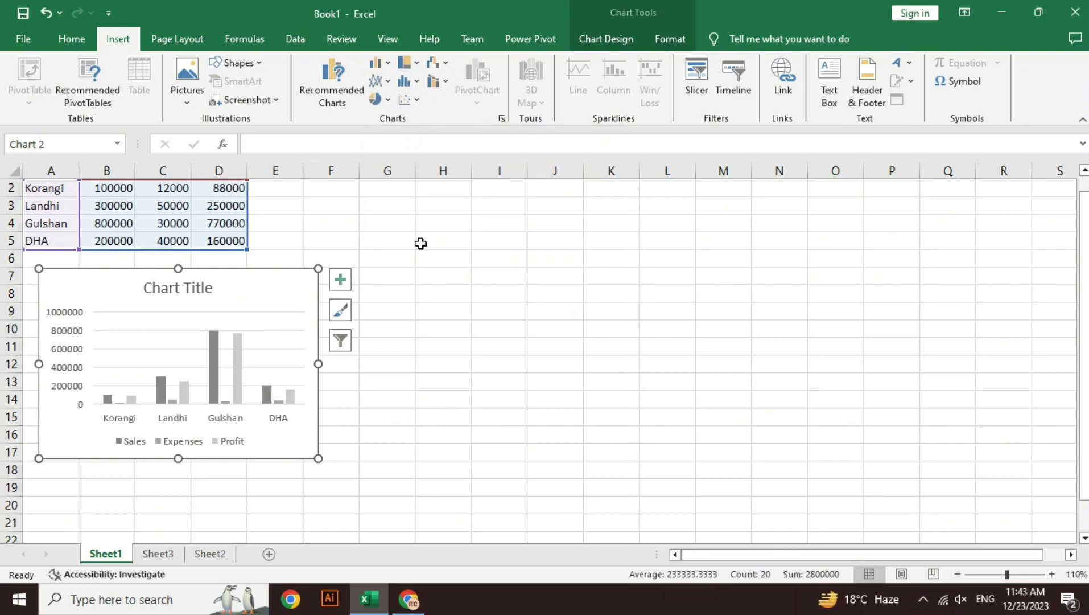
pyautogui.click(606, 38)
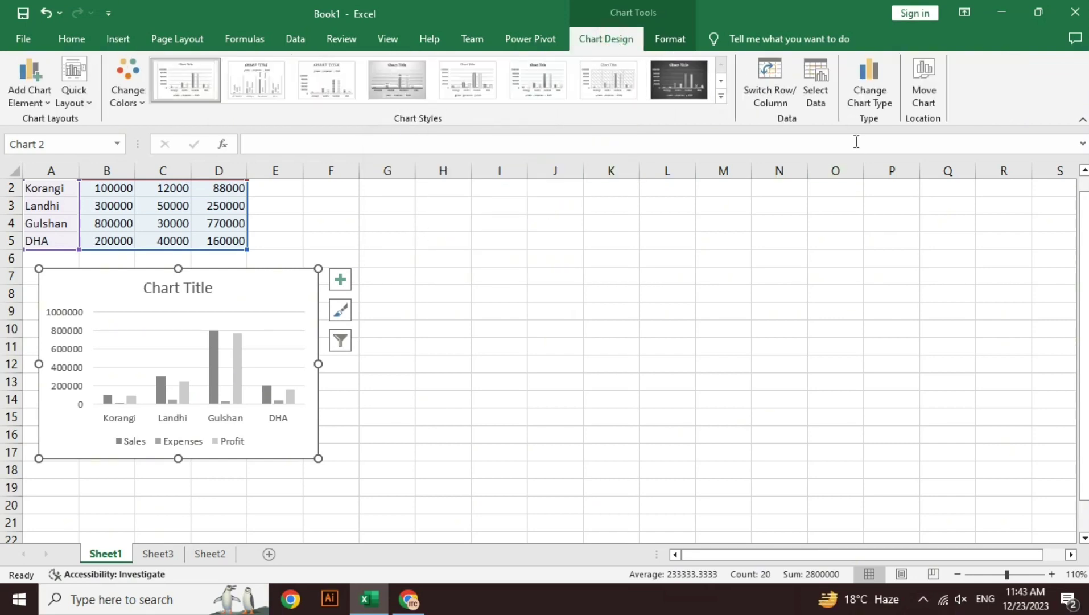
pyautogui.click(869, 102)
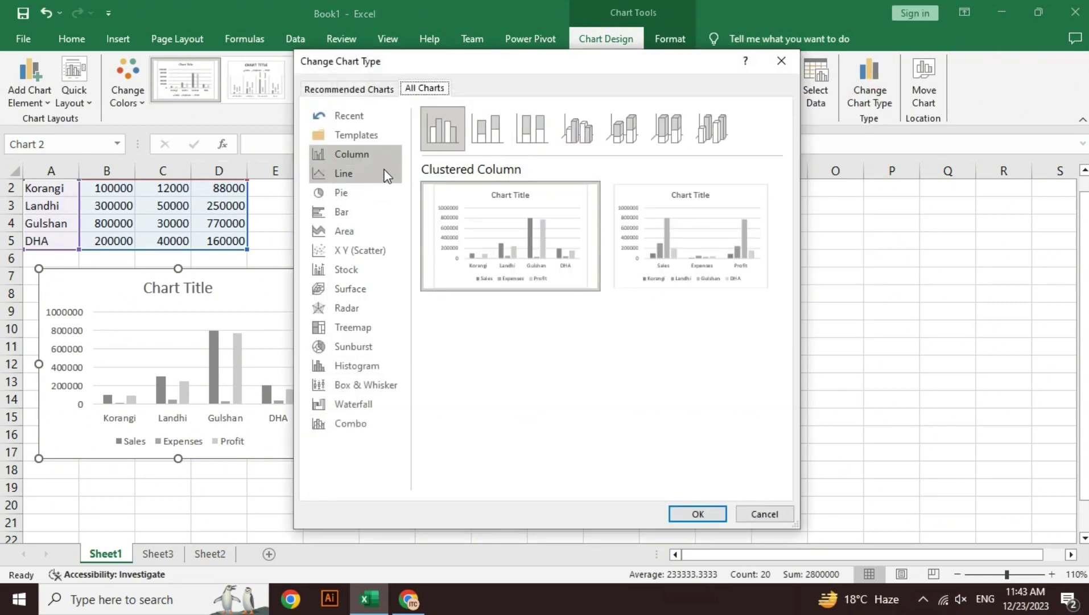
pyautogui.click(371, 192)
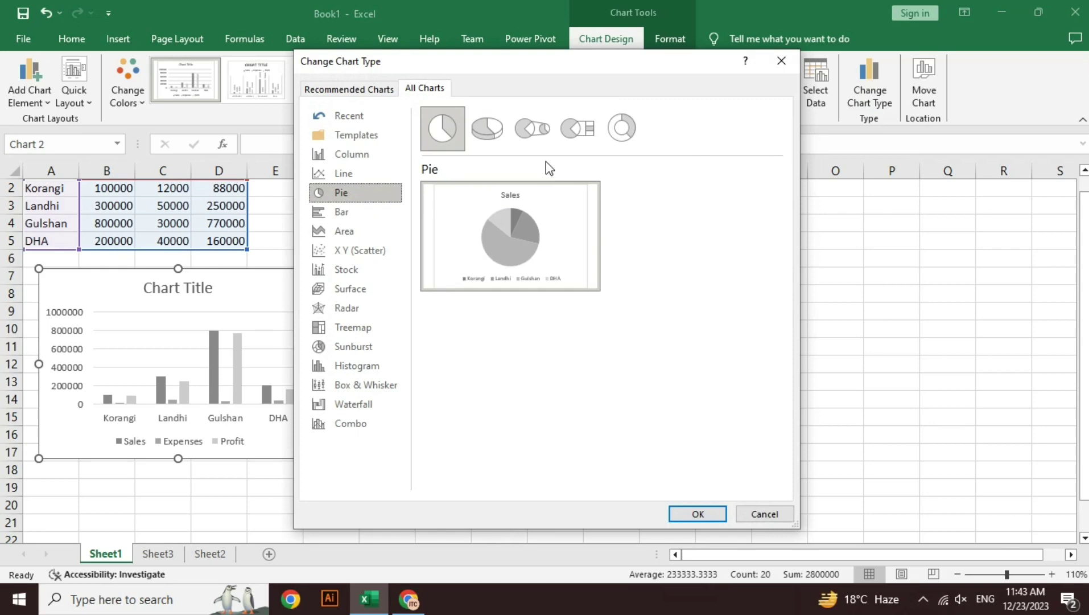
pyautogui.click(535, 133)
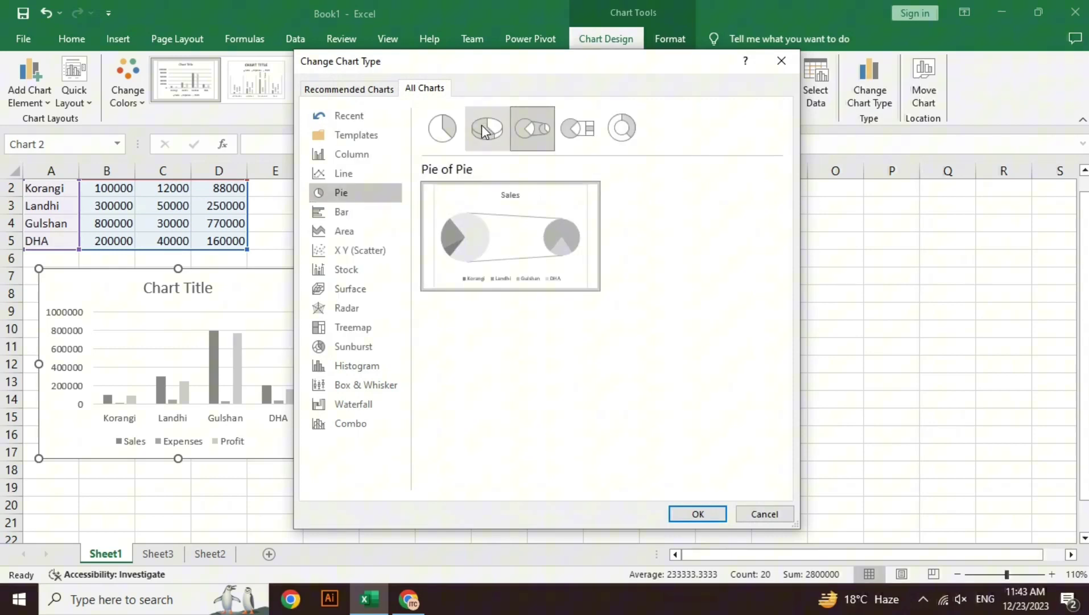
pyautogui.click(486, 124)
pyautogui.click(698, 514)
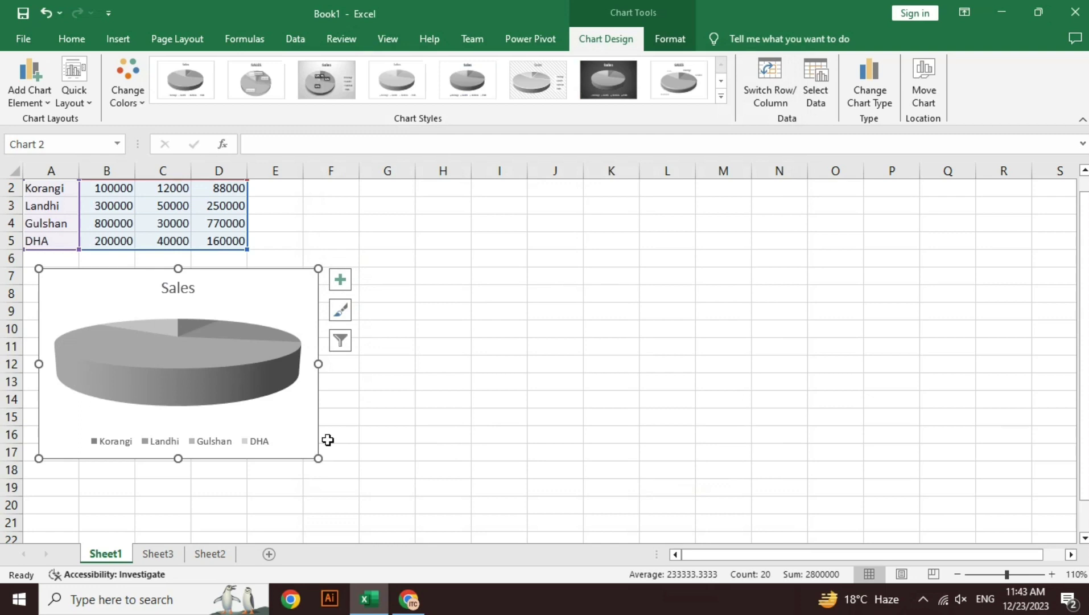
# - Give the pie chart a light grey background fill and Colorful Palette 1 slice colours
pyautogui.click(675, 40)
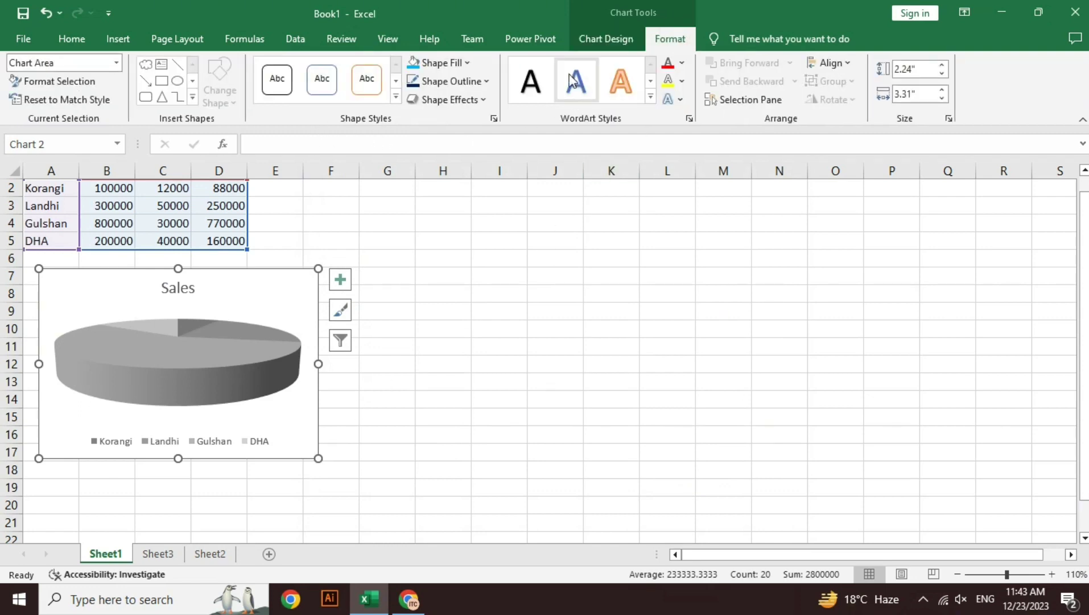
pyautogui.click(467, 62)
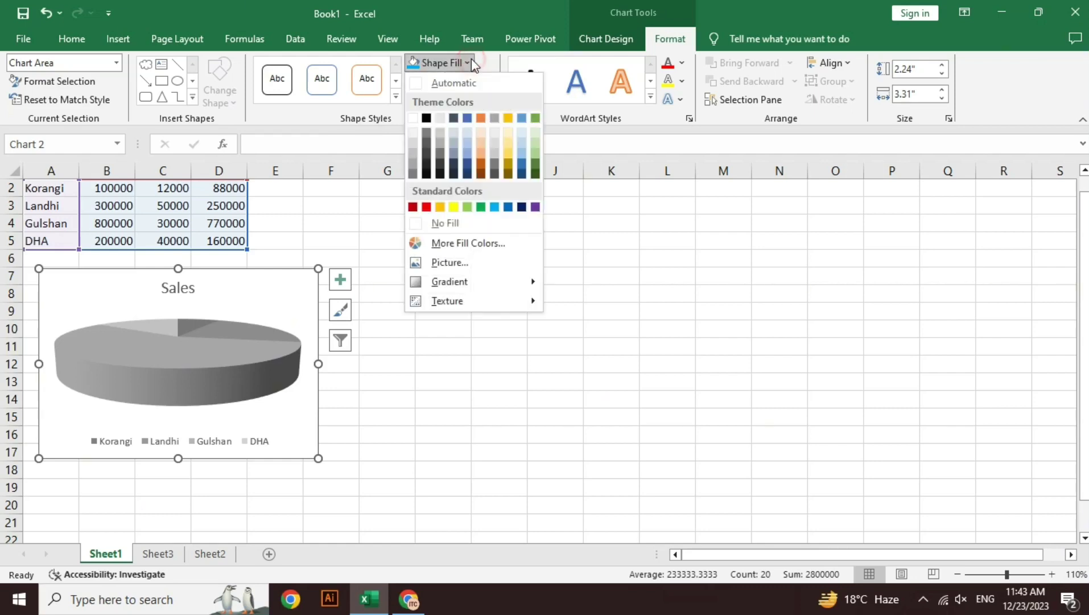
pyautogui.click(444, 144)
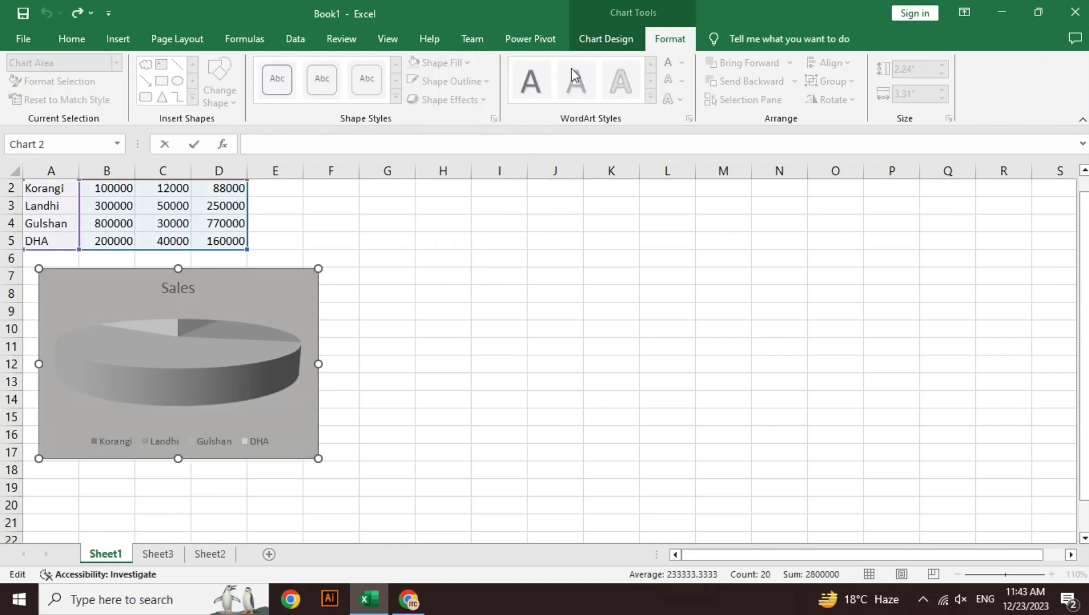
pyautogui.click(606, 39)
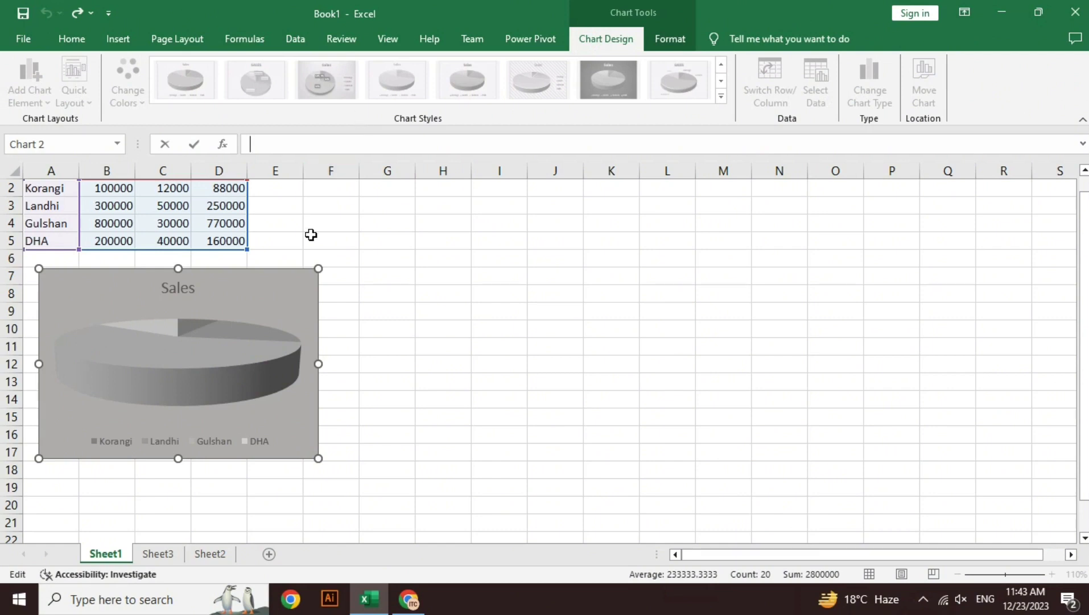
pyautogui.click(306, 280)
pyautogui.click(121, 91)
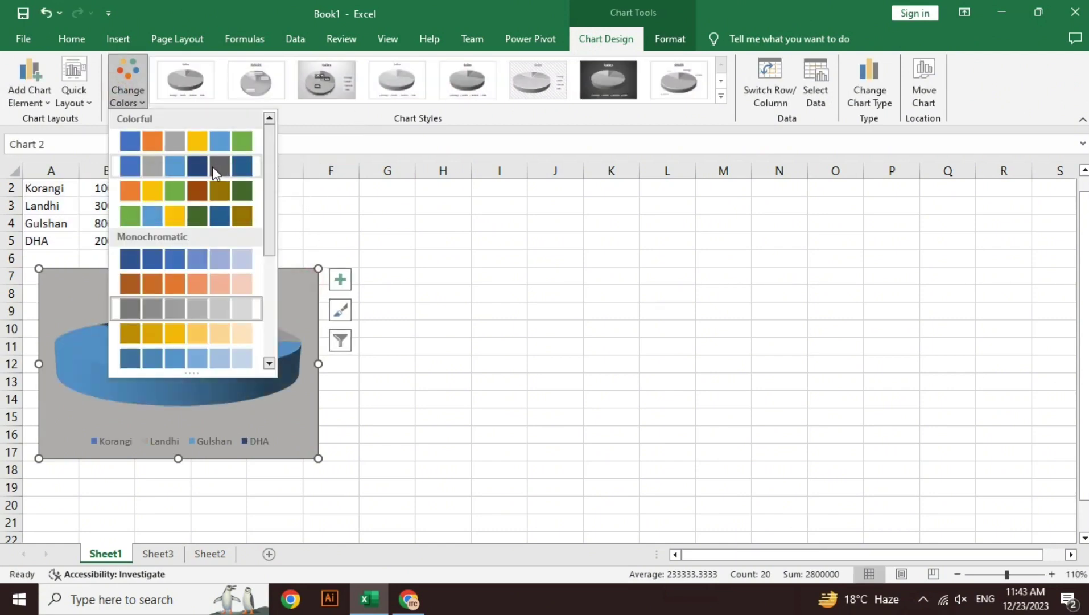
pyautogui.click(212, 138)
# - Delete the 3-D pie chart and reselect the Areas data table
pyautogui.click(381, 255)
pyautogui.hotkey('ctrl', 'a')
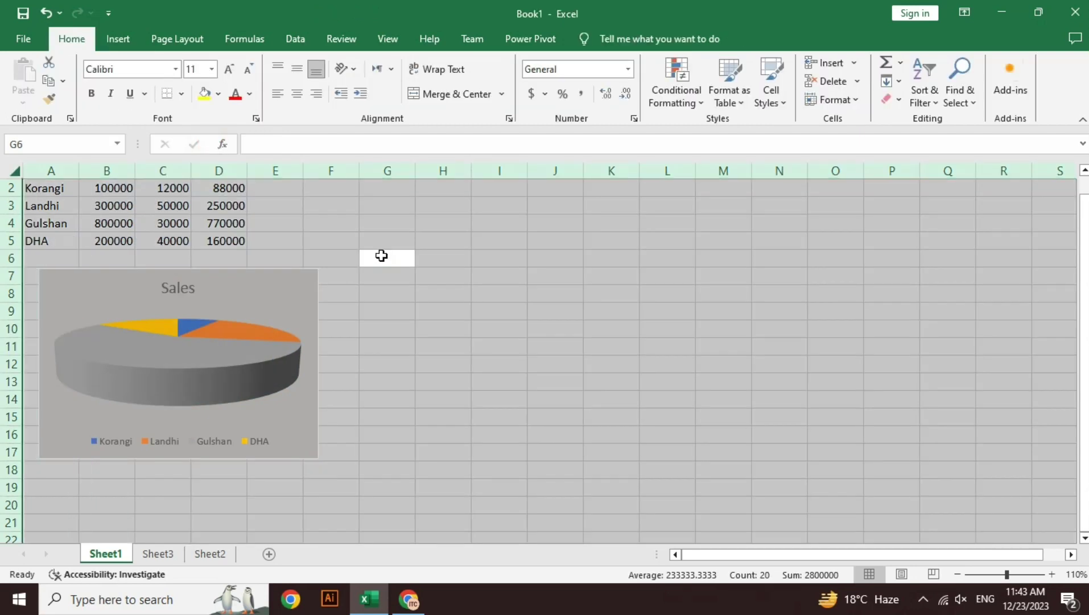
pyautogui.click(294, 278)
pyautogui.press('Delete')
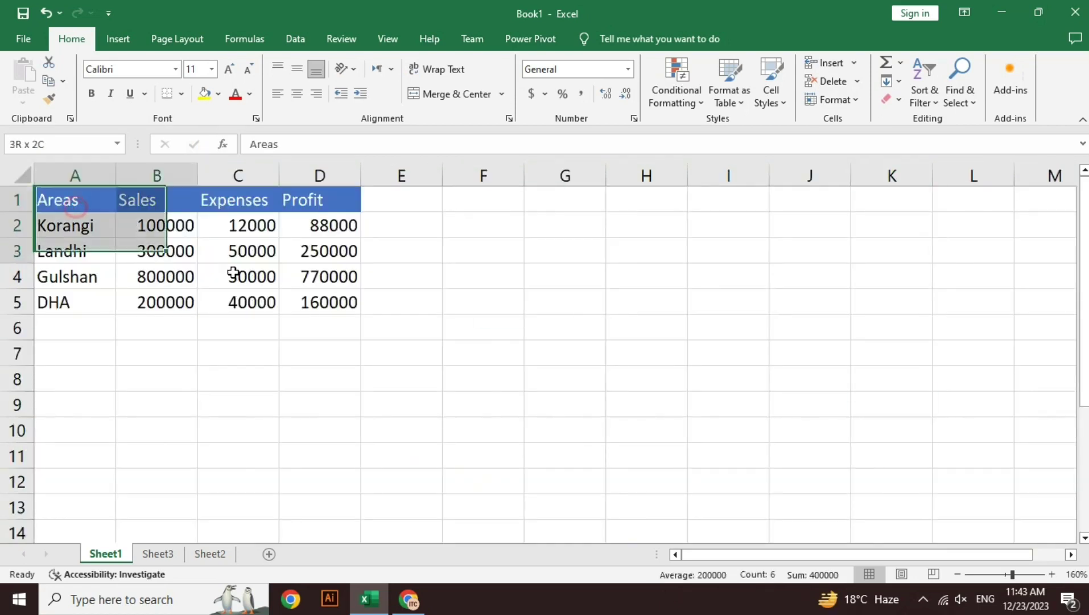
pyautogui.moveTo(74, 202); pyautogui.dragTo(309, 305)
# - Create a Chart1 chart sheet with F11, then delete that sheet and confirm
pyautogui.press('F11')
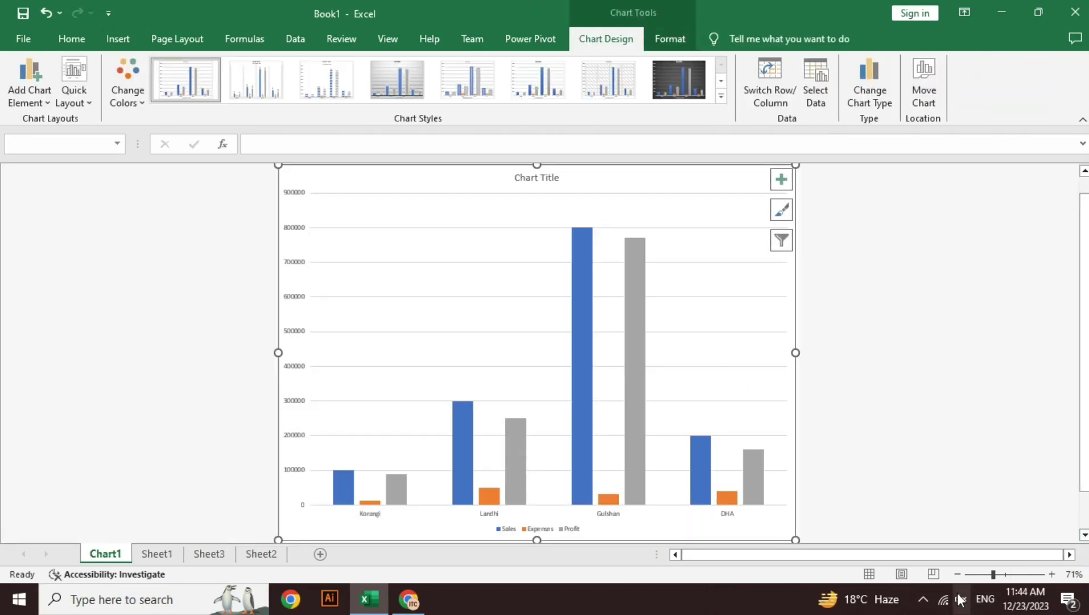
pyautogui.click(958, 575)
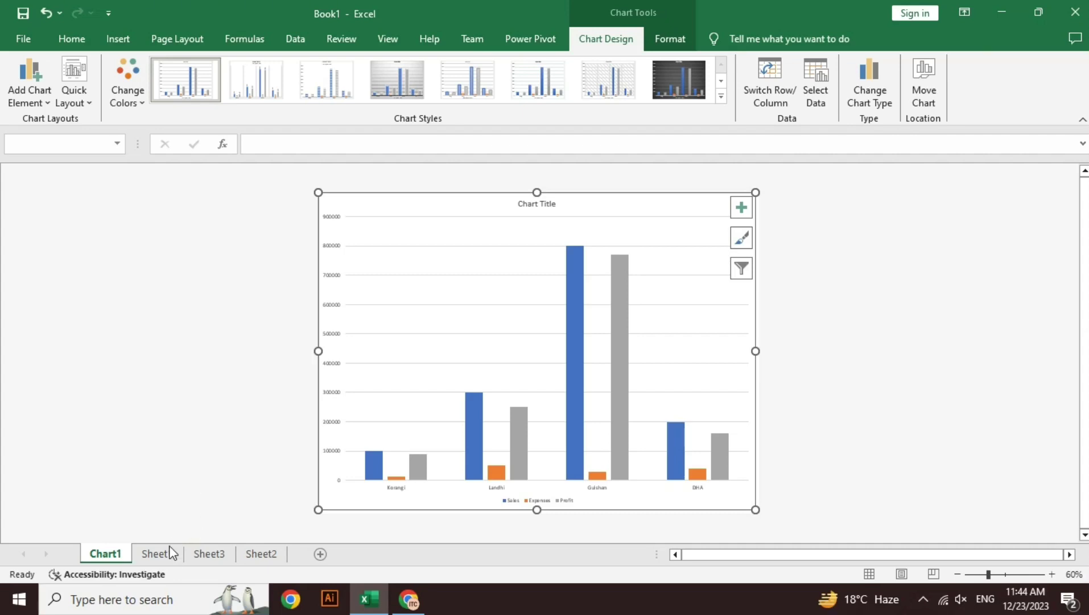
pyautogui.click(157, 553)
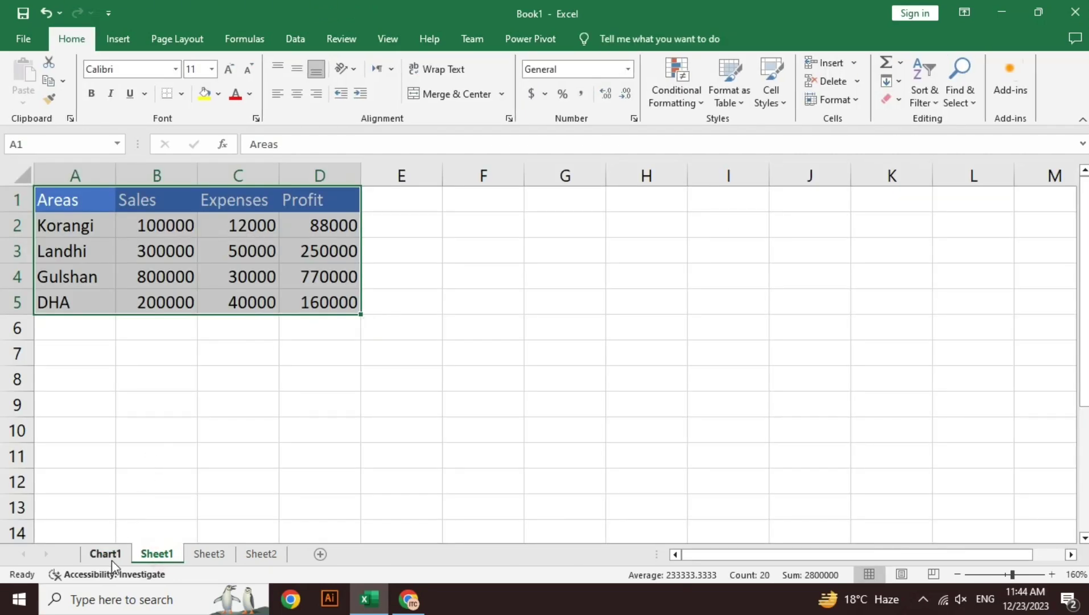
pyautogui.click(112, 559)
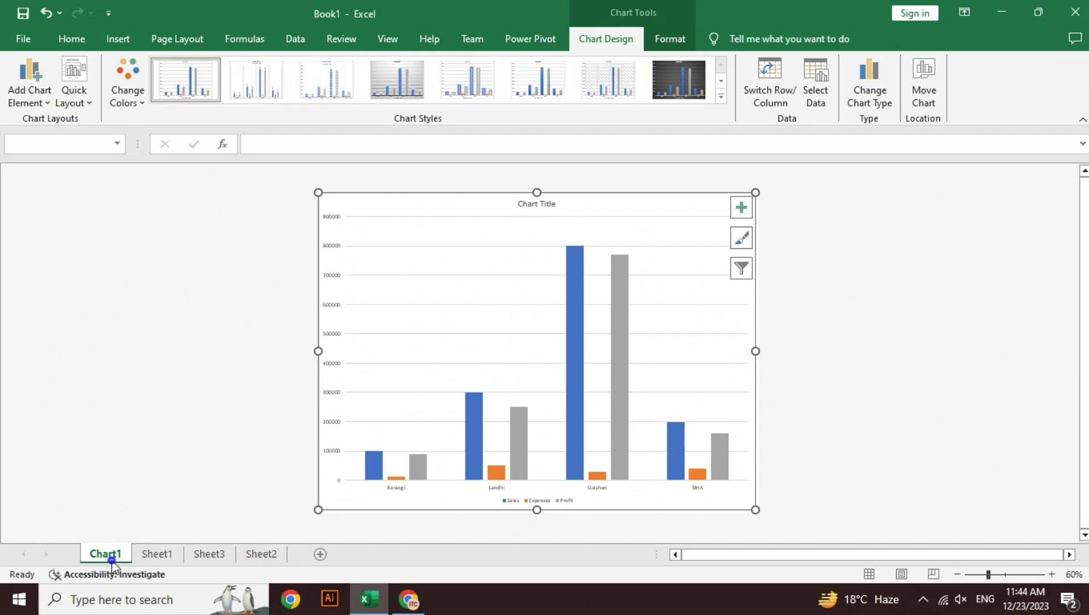
pyautogui.rightClick(112, 559)
pyautogui.click(182, 392)
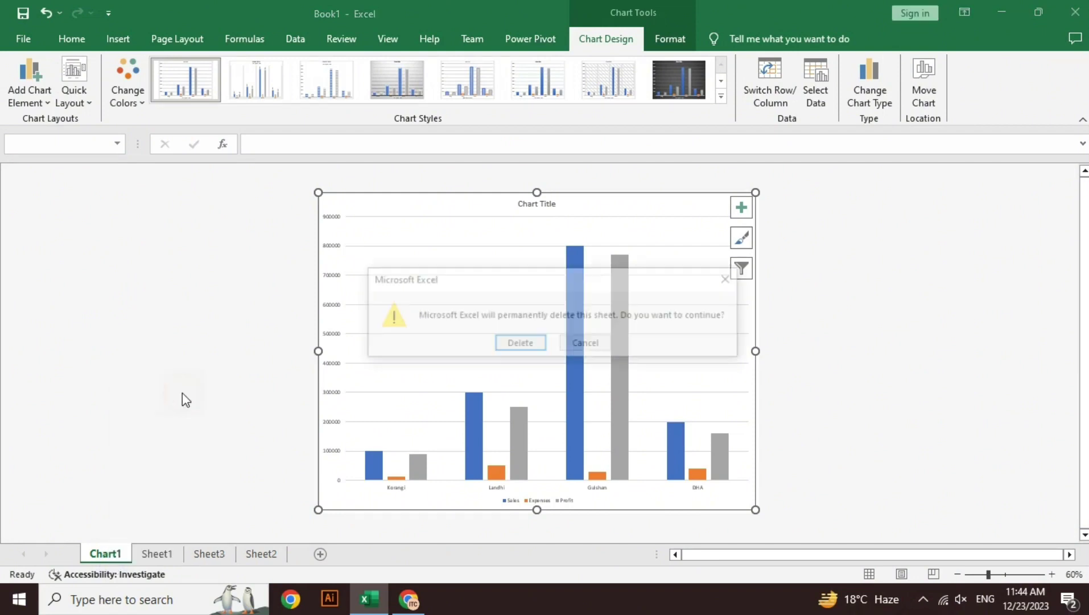
pyautogui.click(519, 344)
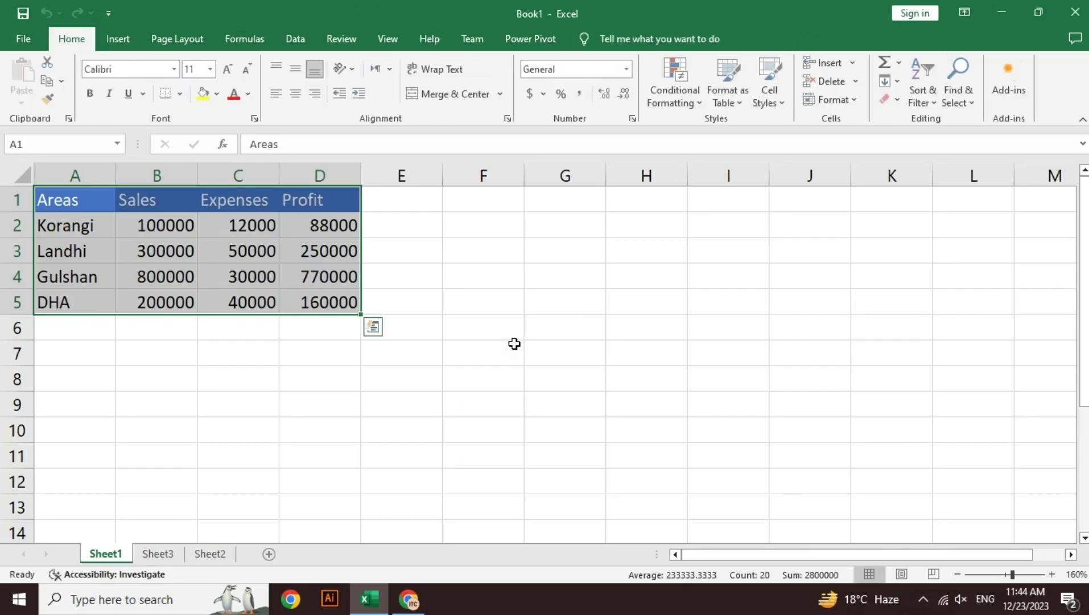
# - Clear the table selection, look at Sheet3, then open Sheet2's Department Jan–Mar table
pyautogui.click(125, 37)
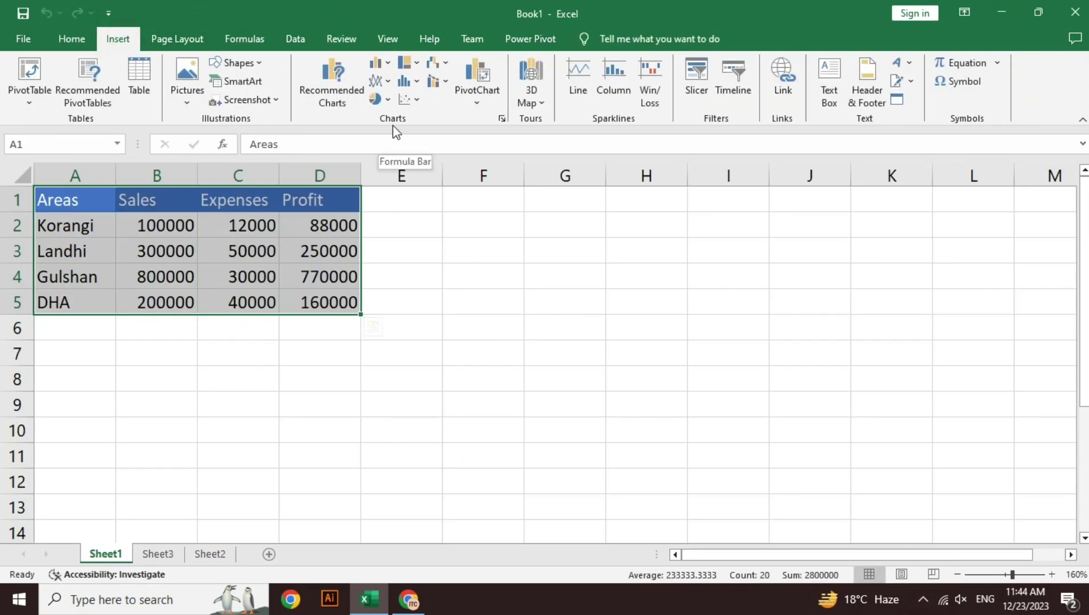
pyautogui.click(480, 376)
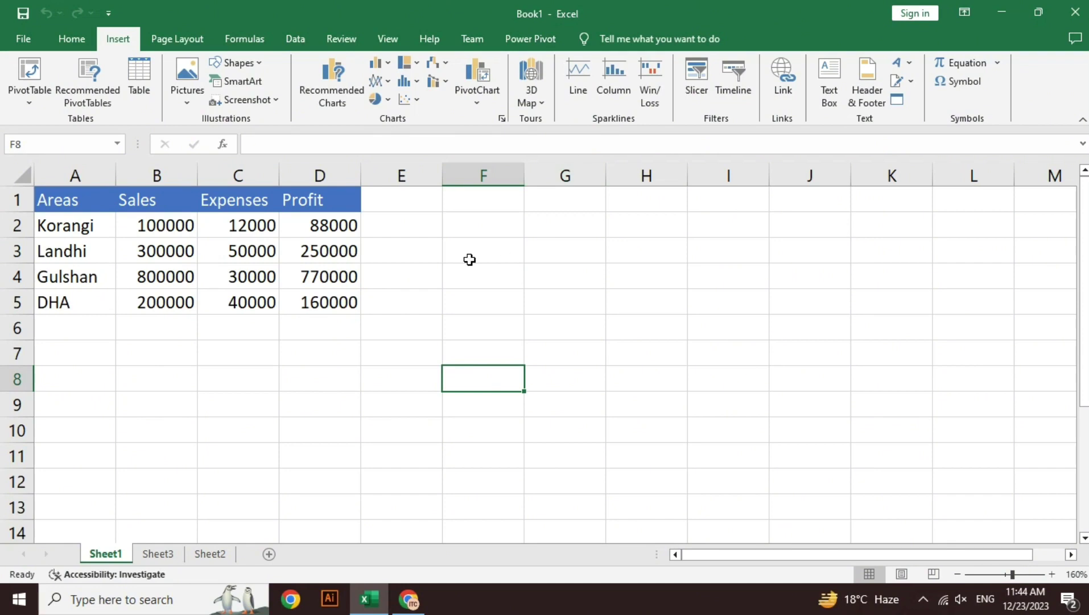
pyautogui.click(168, 554)
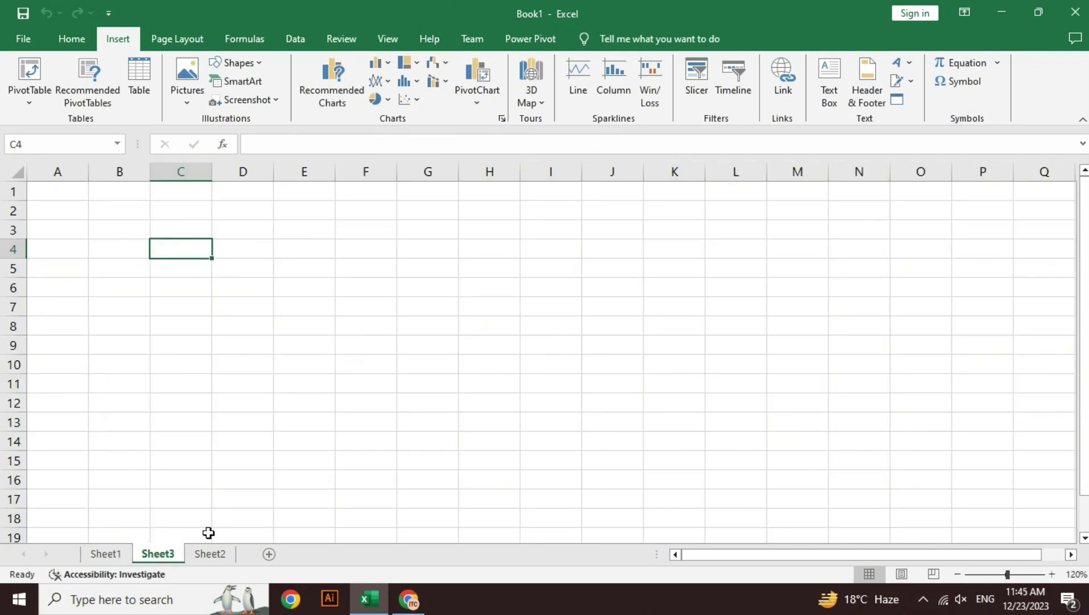
pyautogui.click(225, 552)
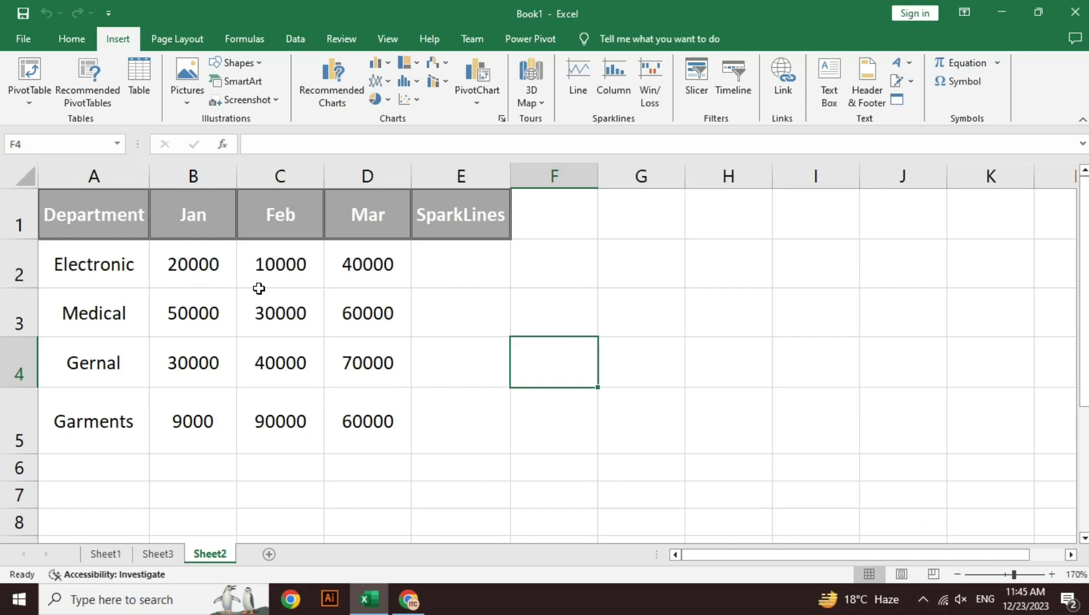
# - Insert a Line sparkline using Electronic's B2:D2 values with location range $E$2
pyautogui.click(473, 272)
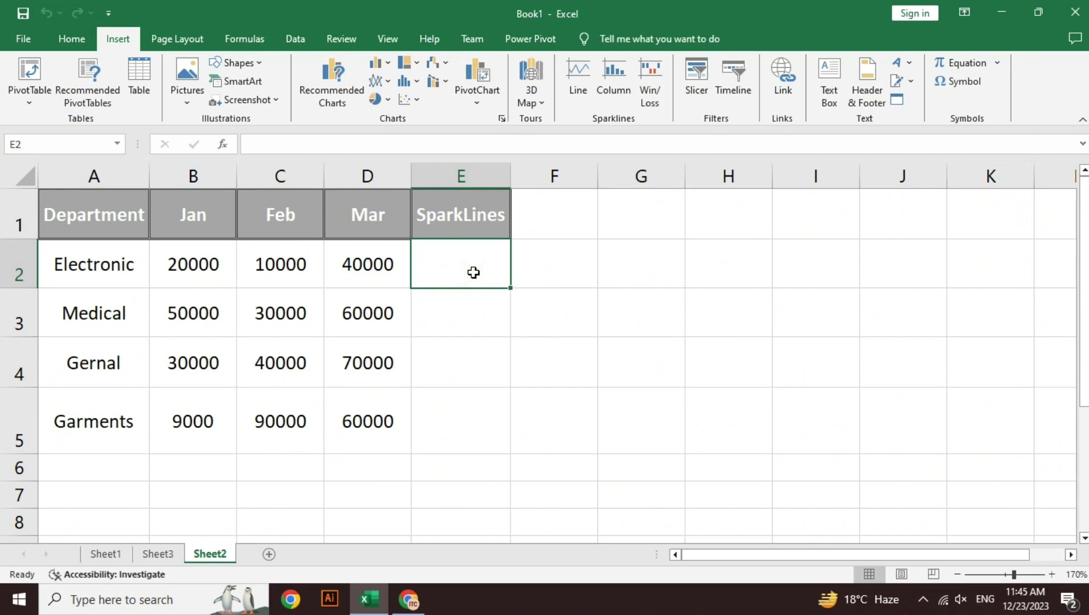
pyautogui.moveTo(376, 273); pyautogui.dragTo(205, 269)
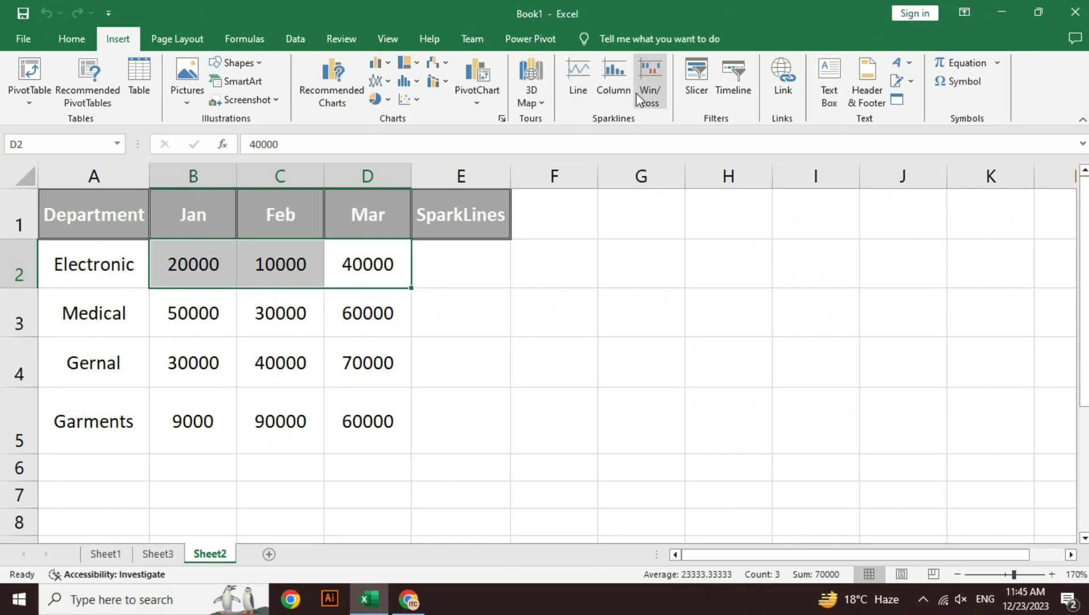
pyautogui.click(581, 90)
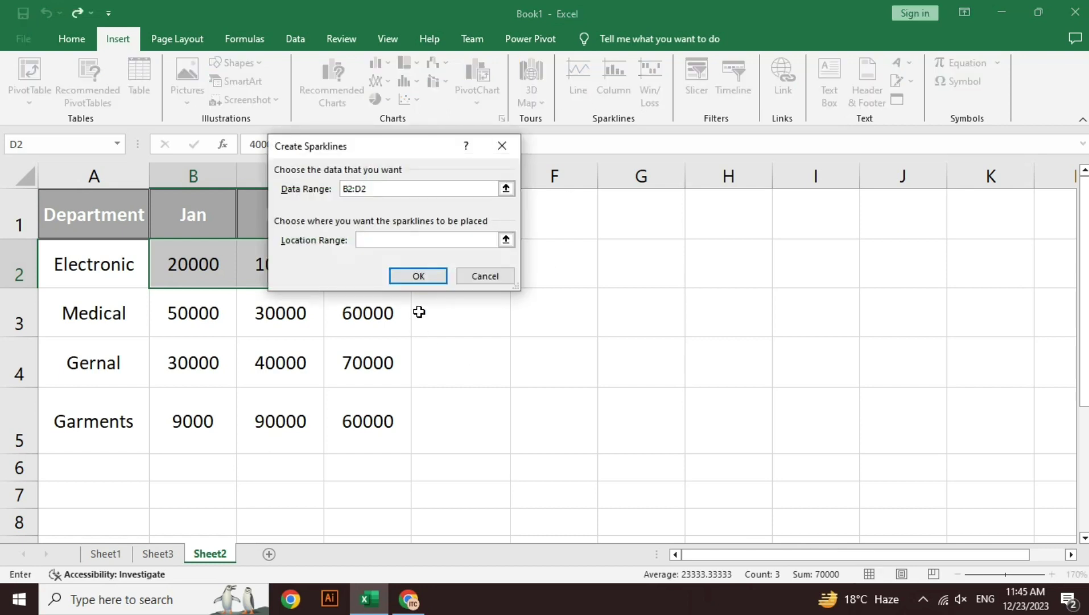
pyautogui.moveTo(378, 147)
pyautogui.mouseDown()
pyautogui.moveTo(497, 128)
pyautogui.moveTo(551, 107)
pyautogui.moveTo(580, 75)
pyautogui.mouseUp()
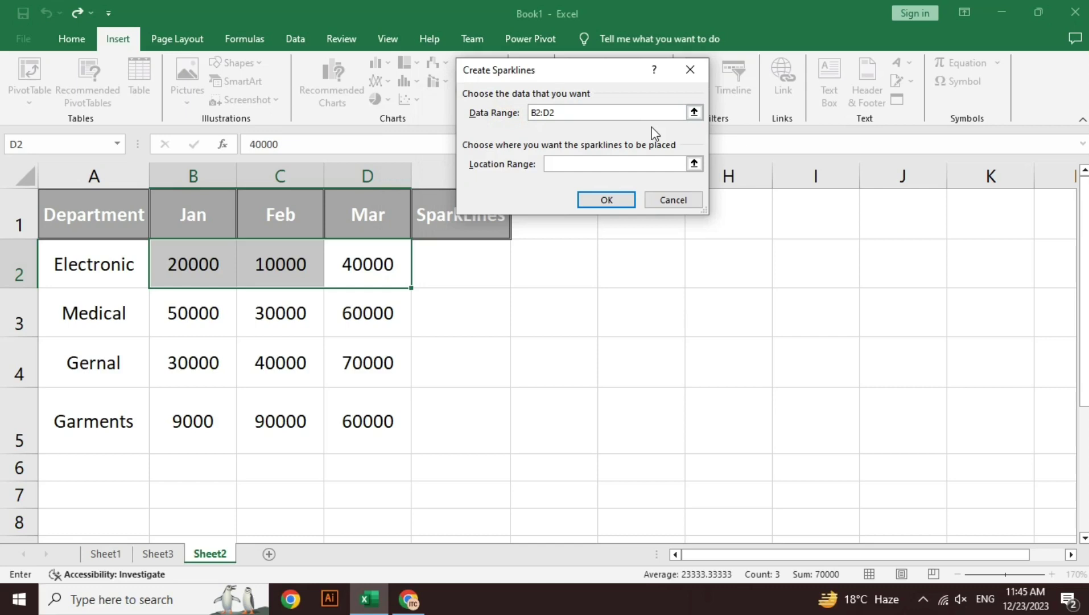
pyautogui.click(694, 113)
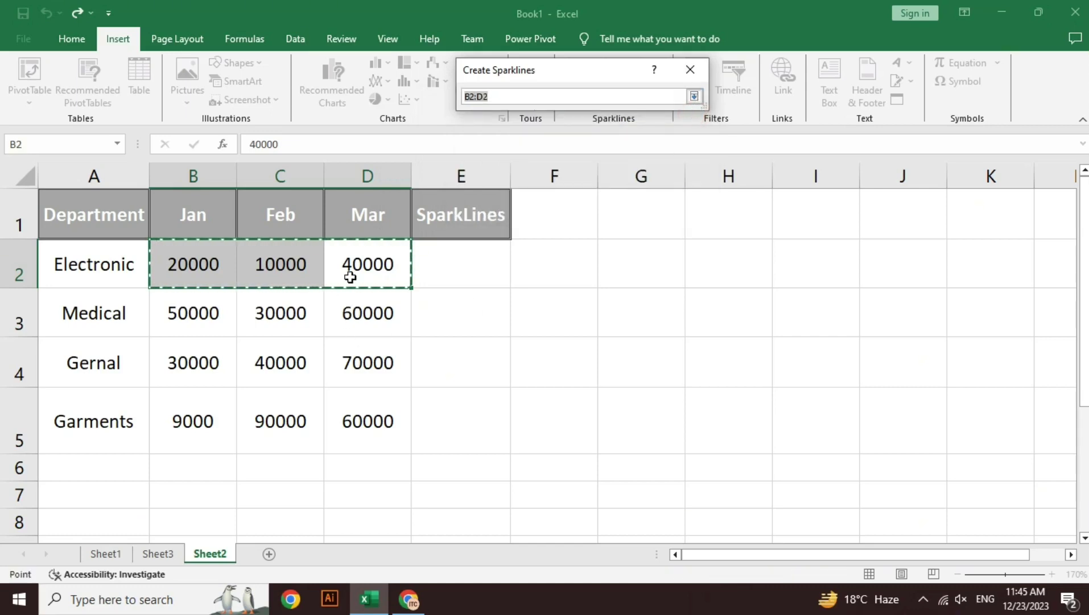
pyautogui.moveTo(224, 314); pyautogui.dragTo(371, 343)
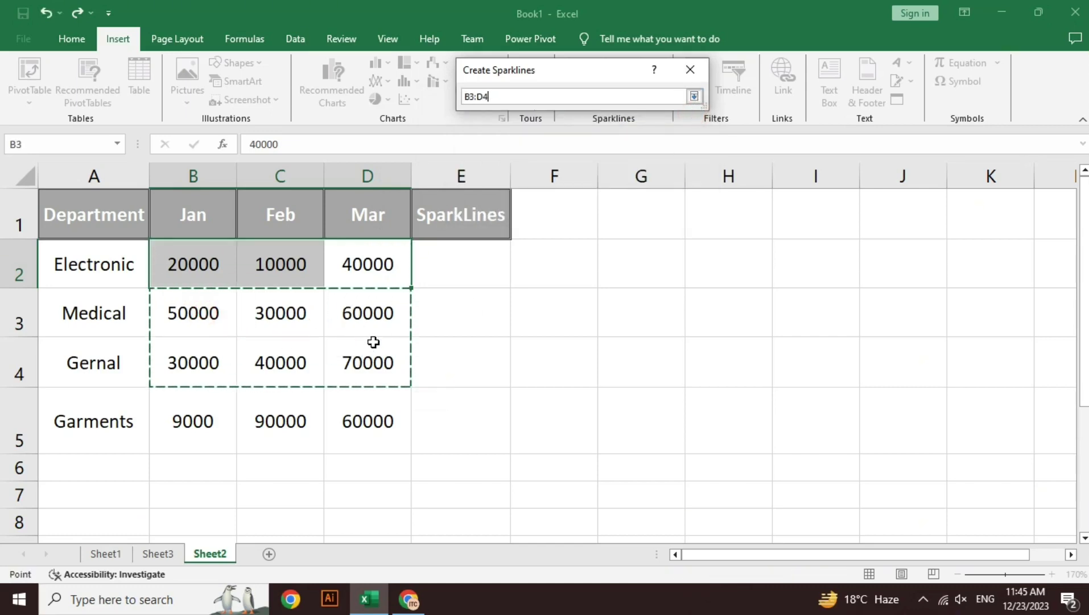
pyautogui.click(695, 97)
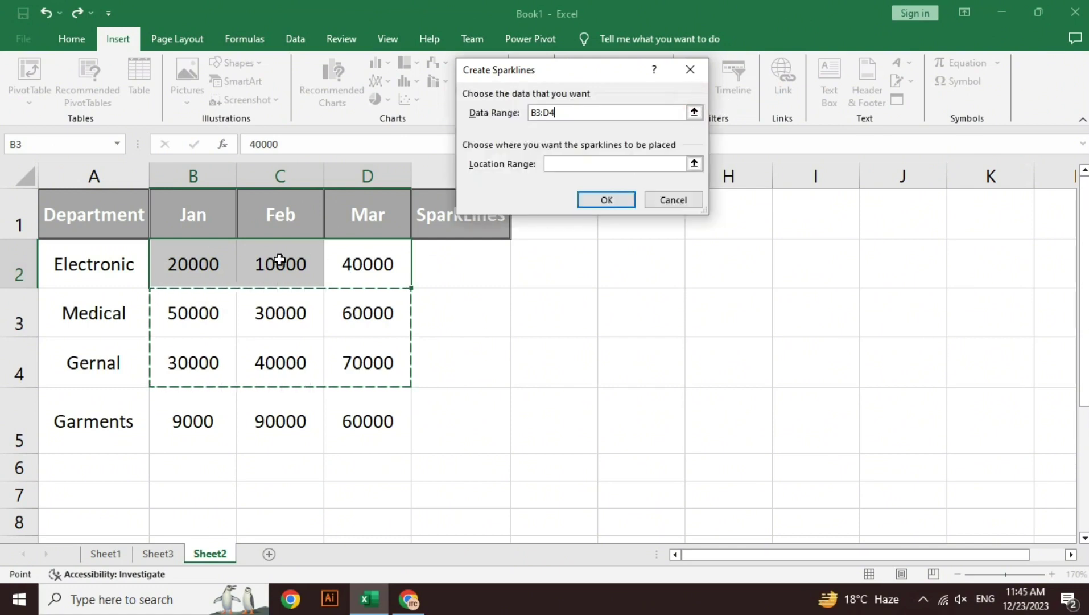
pyautogui.moveTo(209, 271); pyautogui.dragTo(376, 262)
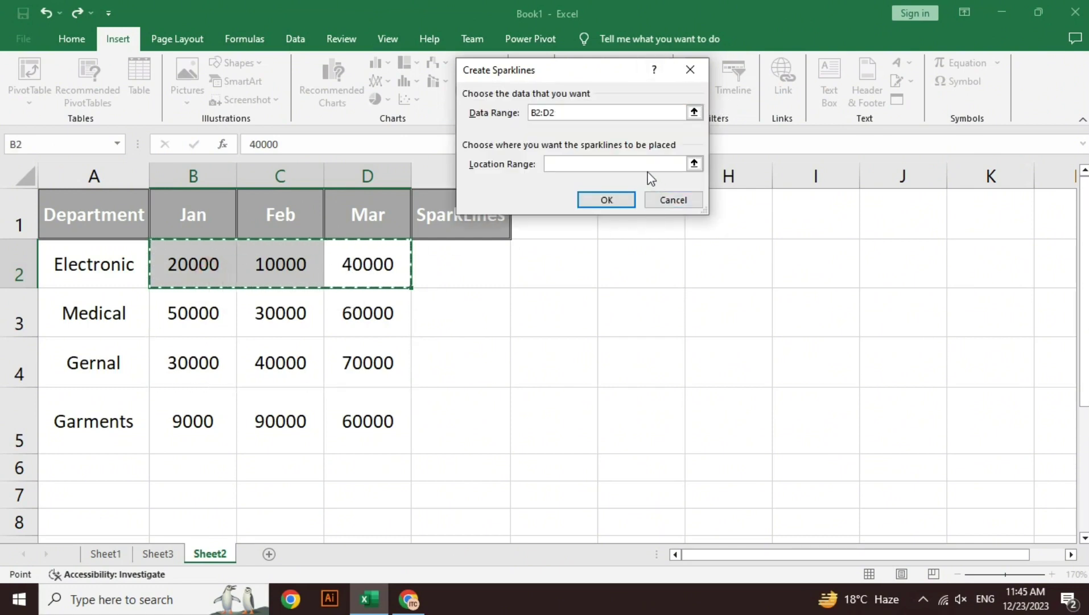
pyautogui.click(640, 163)
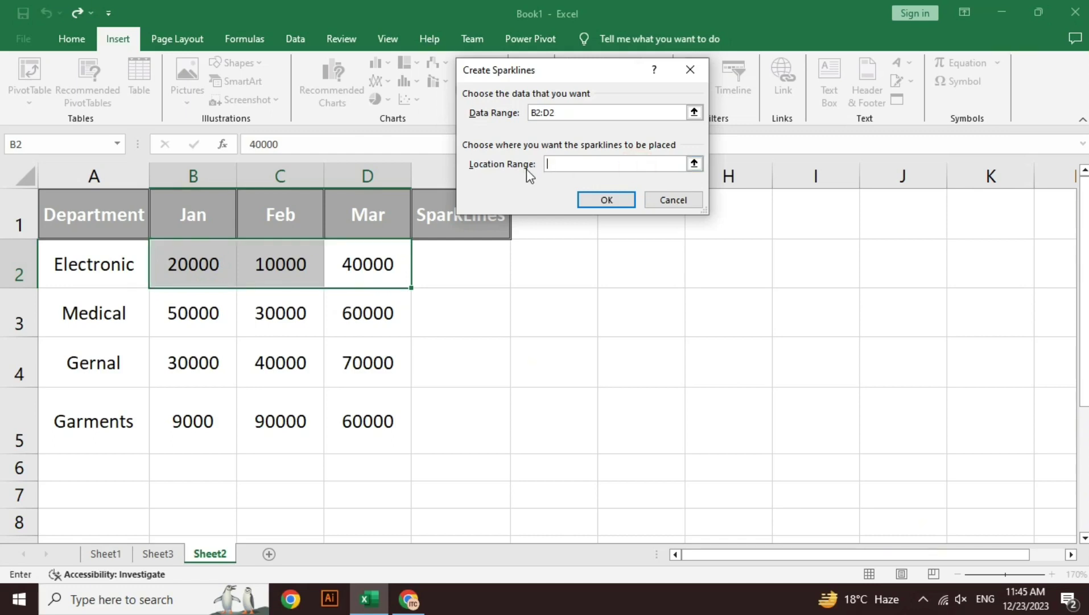
pyautogui.click(485, 272)
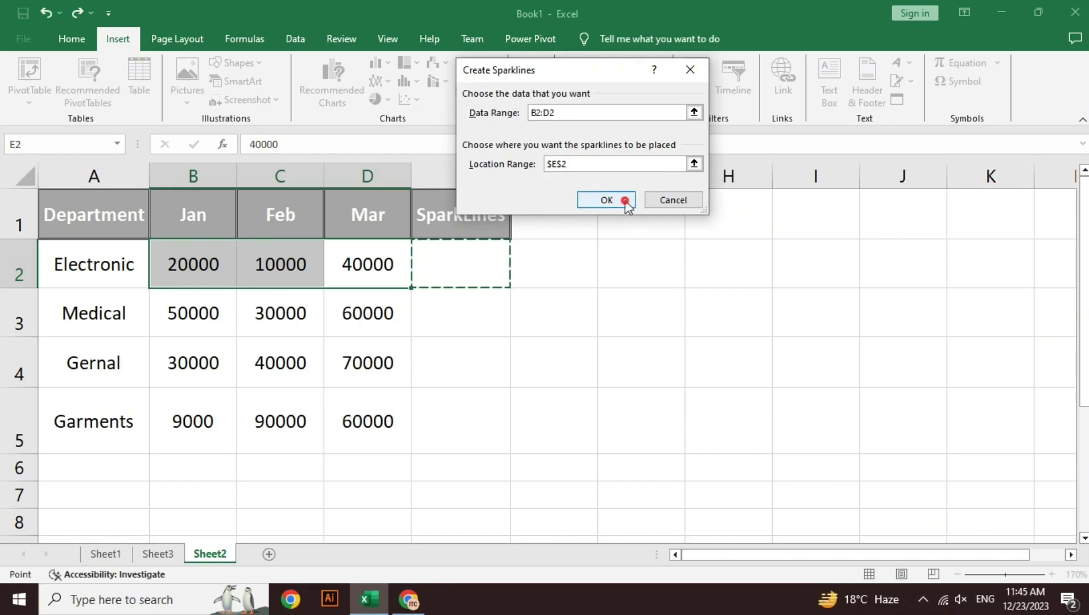
pyautogui.click(625, 200)
pyautogui.click(603, 327)
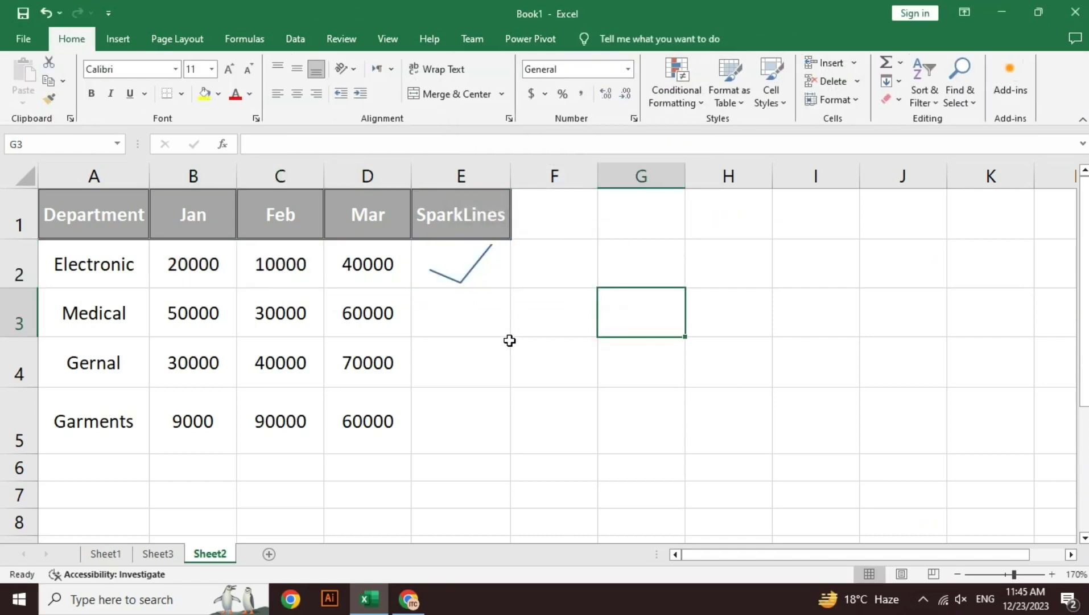
pyautogui.click(480, 283)
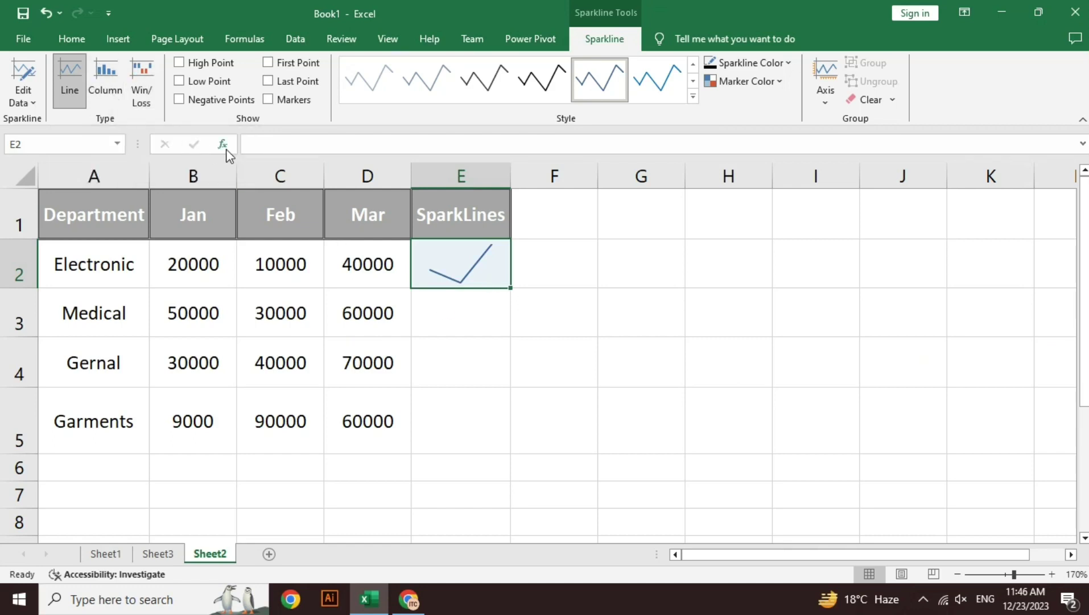
# - Turn on High, Low, Negative, First and Last Point plus Markers for the E2 sparkline
pyautogui.click(219, 64)
pyautogui.click(219, 81)
pyautogui.click(228, 107)
pyautogui.click(284, 62)
pyautogui.click(284, 81)
pyautogui.click(284, 100)
pyautogui.click(522, 344)
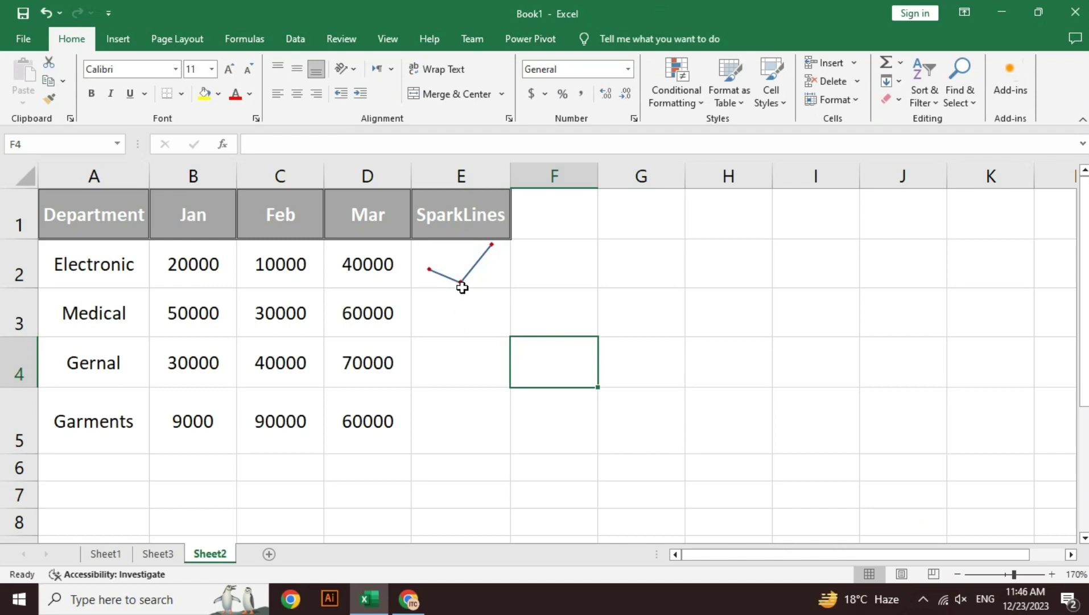
pyautogui.click(263, 263)
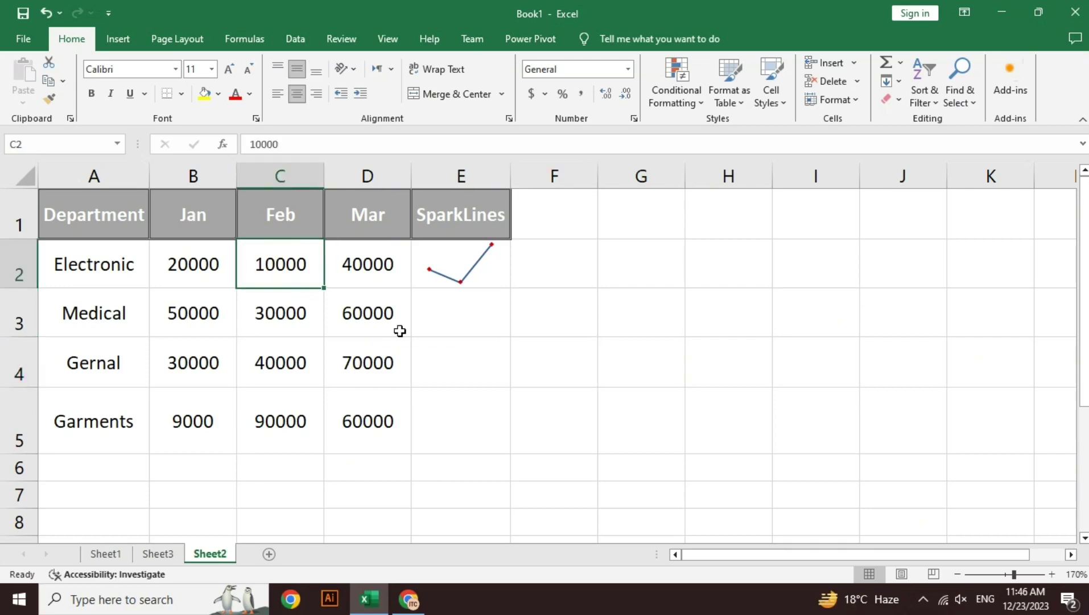
# - Change Electronic's Mar value in D2 from 40000 to 3000
pyautogui.click(491, 254)
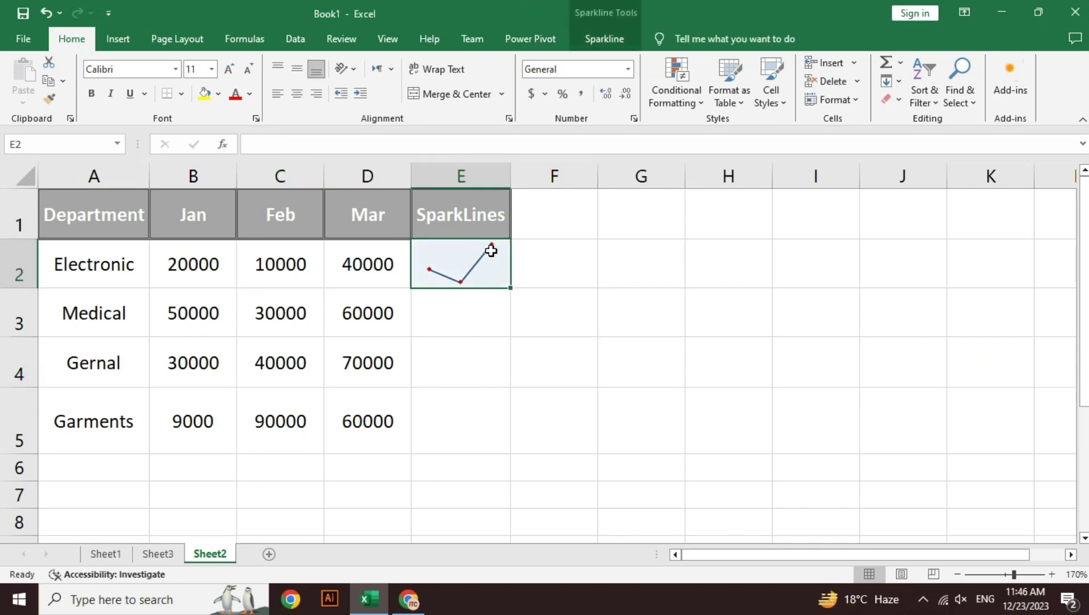
pyautogui.click(383, 270)
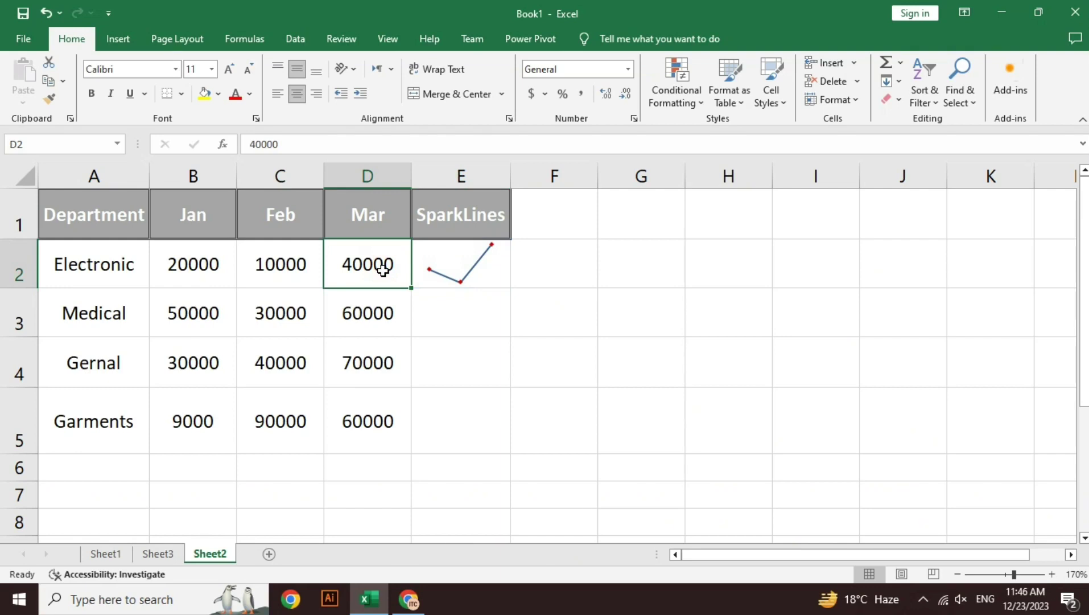
pyautogui.press('Right')
pyautogui.press('Left')
pyautogui.press('Left')
pyautogui.press('Right')
pyautogui.write('3000')
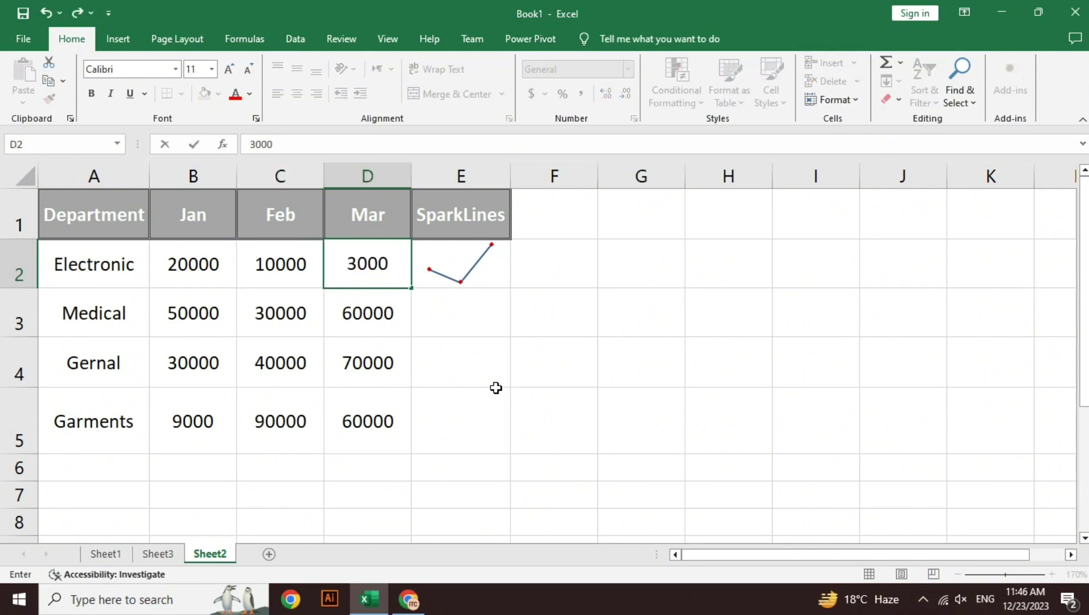
pyautogui.press('Return')
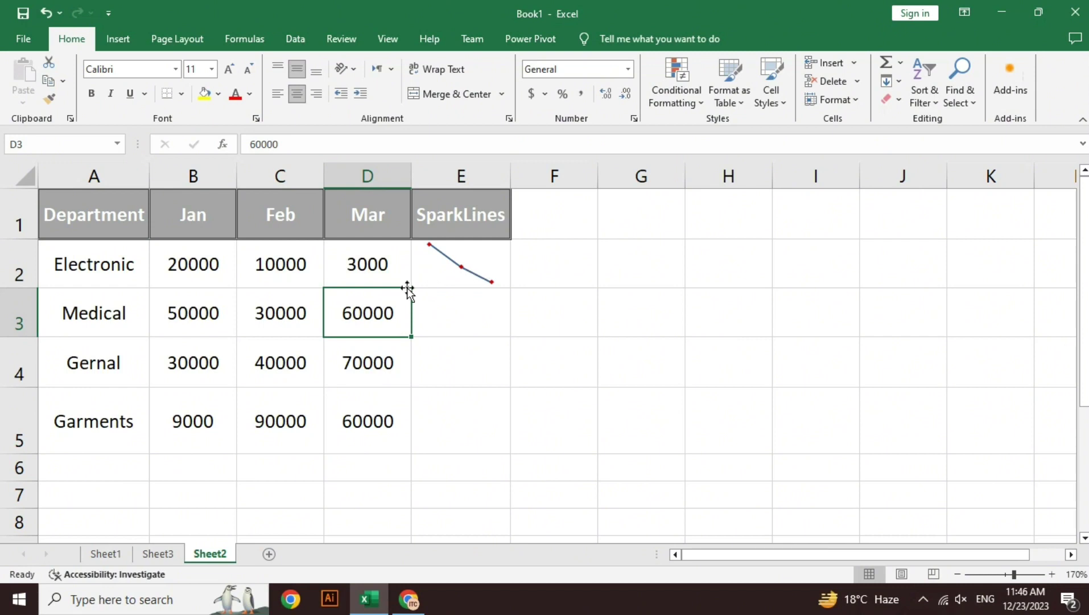
# - Change Electronic's Jan value in B2 to 2000, then select Medical's Jan–Mar values
pyautogui.click(202, 262)
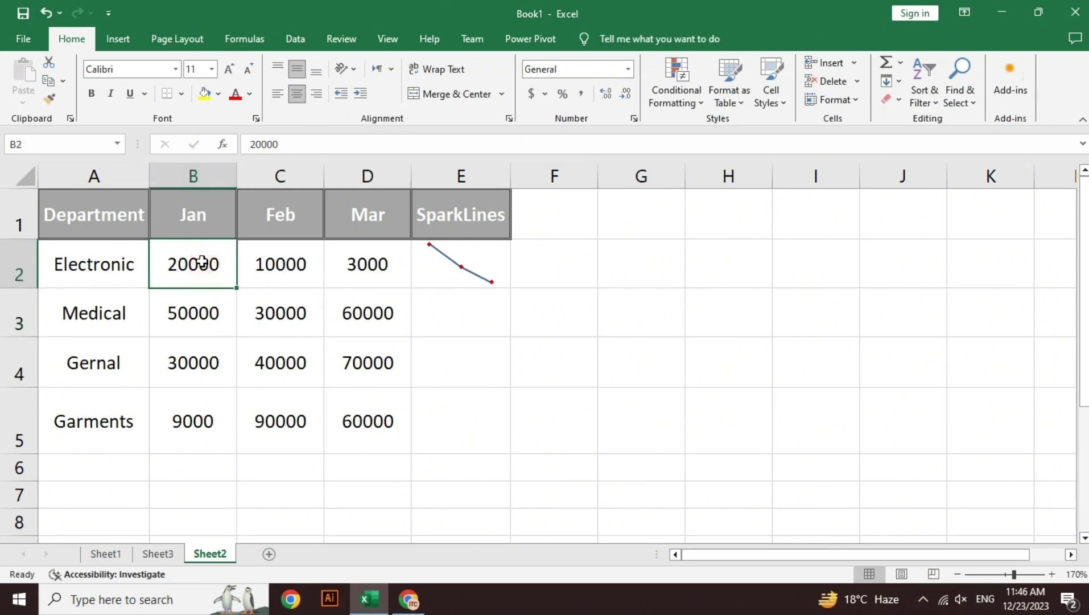
pyautogui.write('2000')
pyautogui.press('Return')
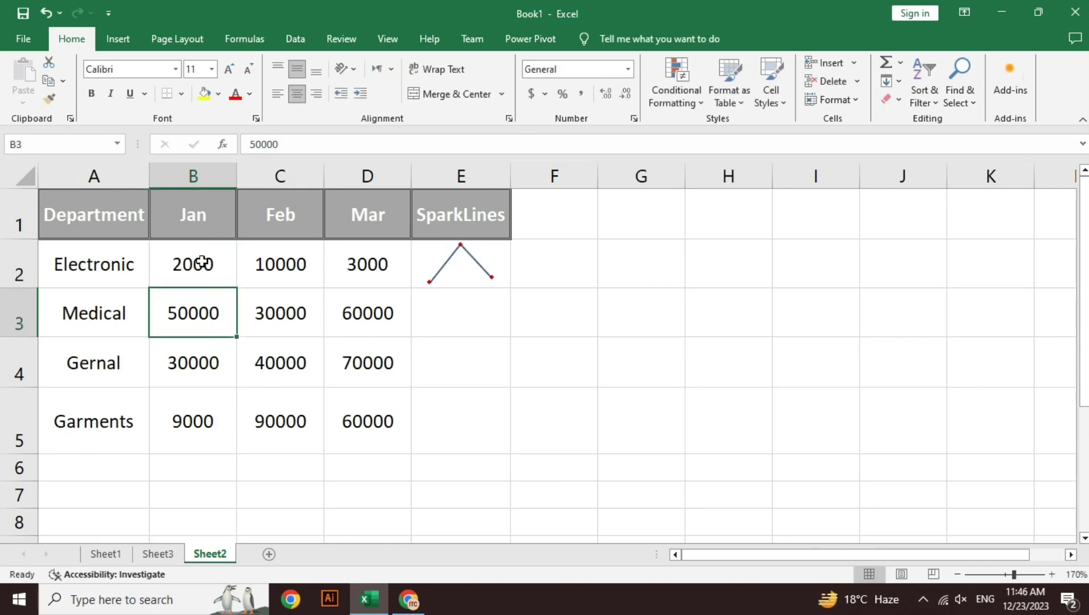
pyautogui.press('Right')
pyautogui.press('Right')
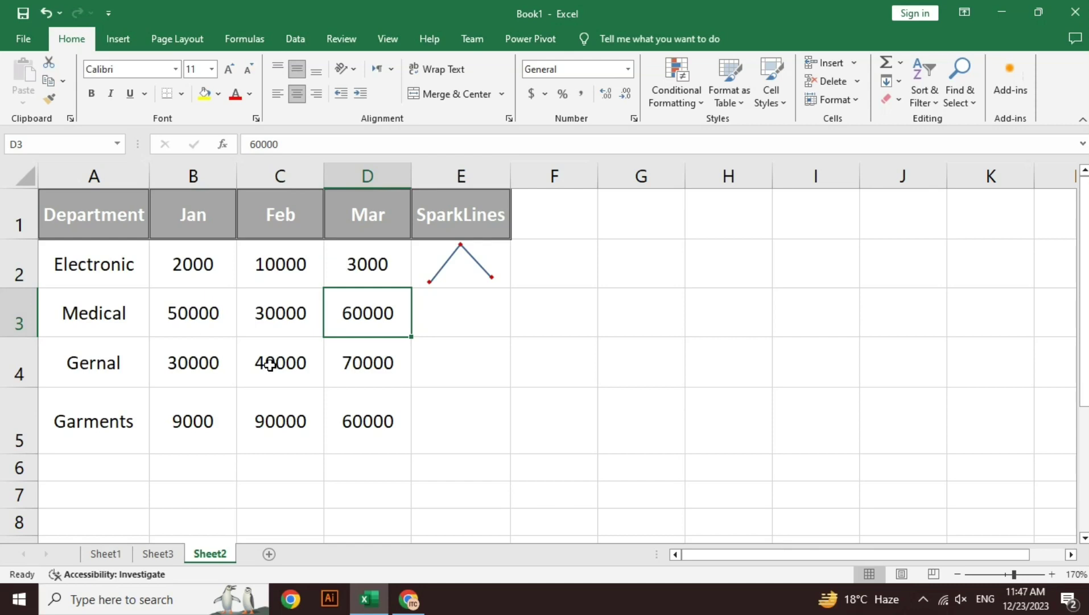
pyautogui.hotkey('shift', 'Left')
pyautogui.hotkey('shift', 'Left')
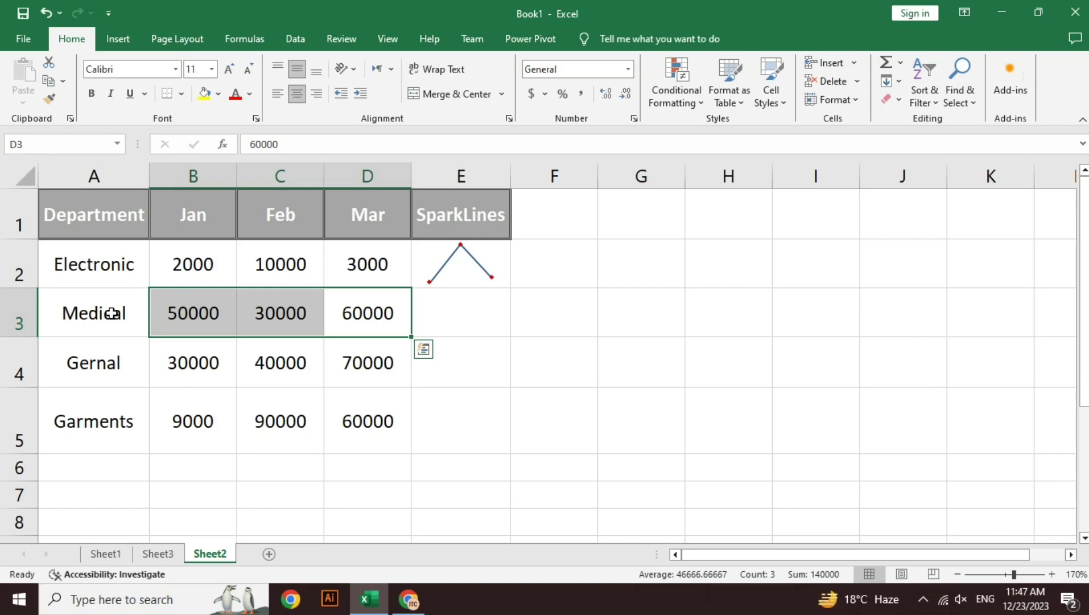
pyautogui.moveTo(113, 312); pyautogui.dragTo(374, 323)
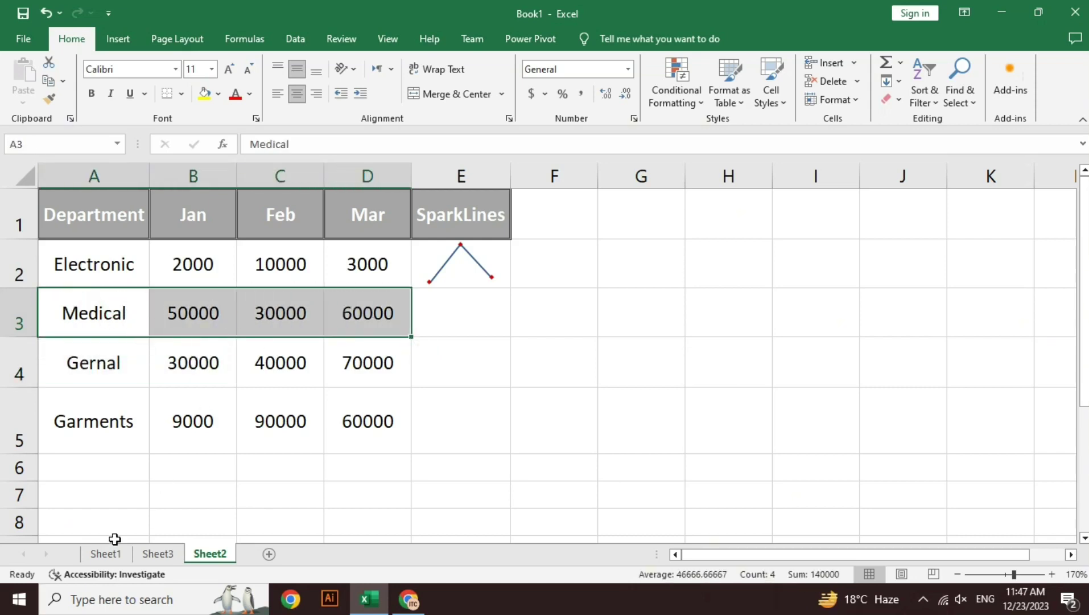
pyautogui.click(105, 553)
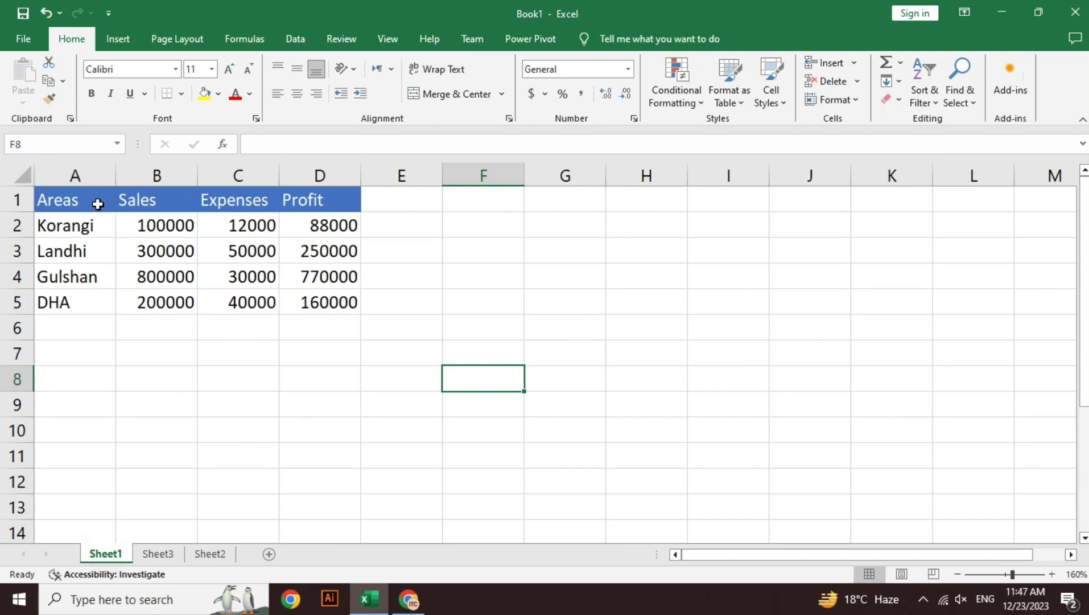
pyautogui.moveTo(98, 204); pyautogui.dragTo(336, 301)
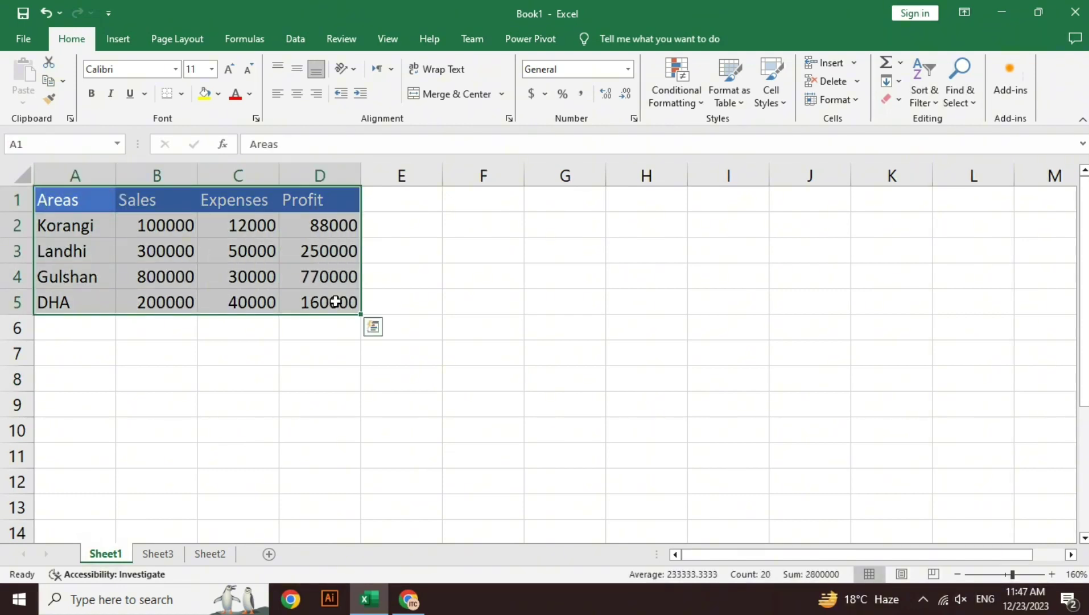
pyautogui.click(211, 554)
pyautogui.moveTo(102, 227)
pyautogui.mouseDown()
pyautogui.moveTo(351, 367)
pyautogui.moveTo(374, 272)
pyautogui.moveTo(361, 418)
pyautogui.mouseUp()
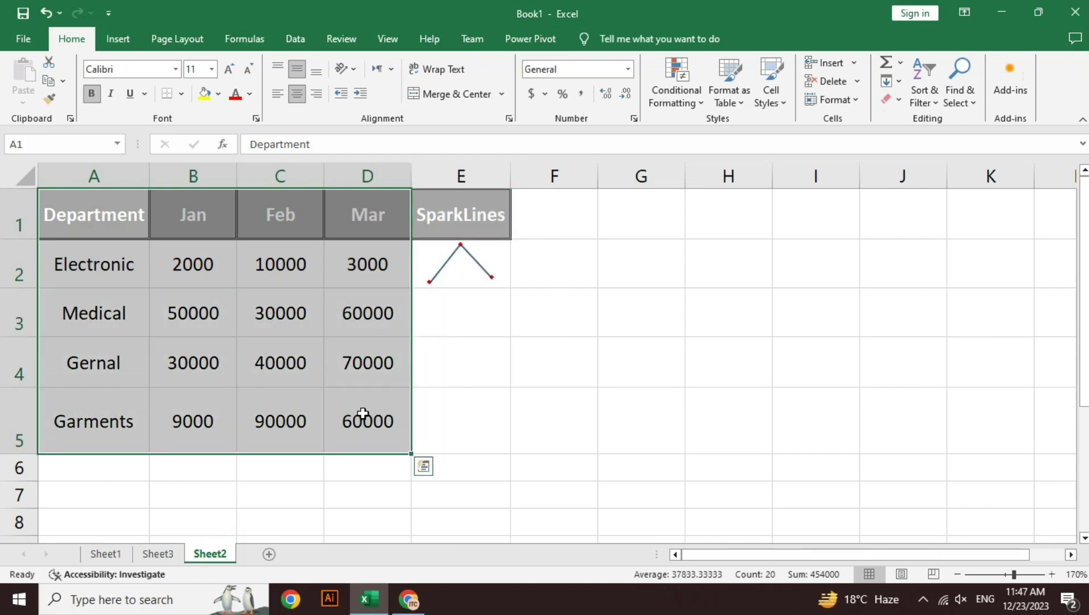
pyautogui.click(121, 38)
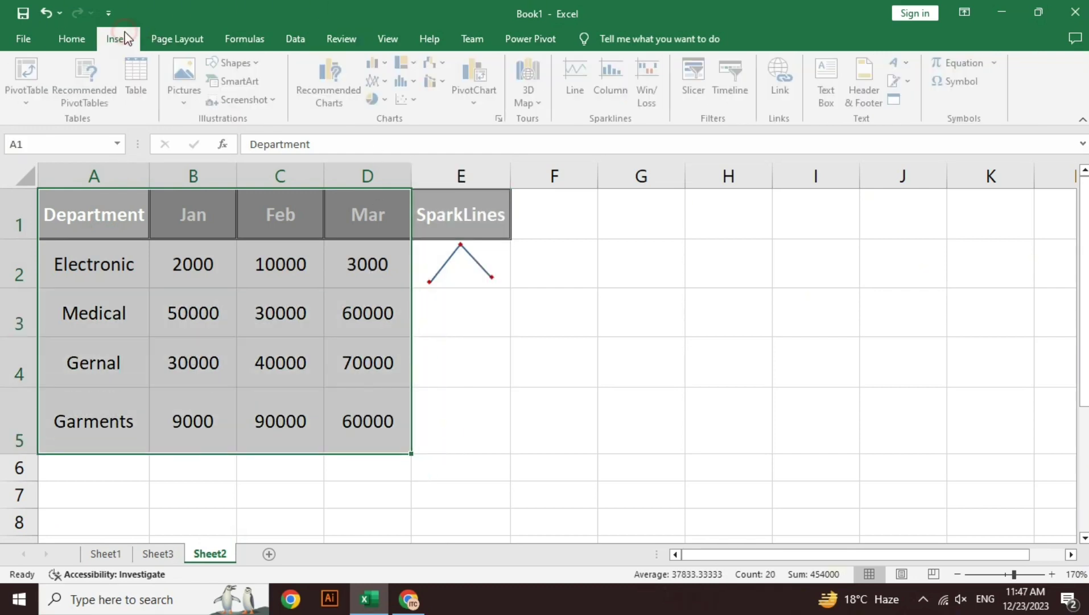
pyautogui.click(578, 80)
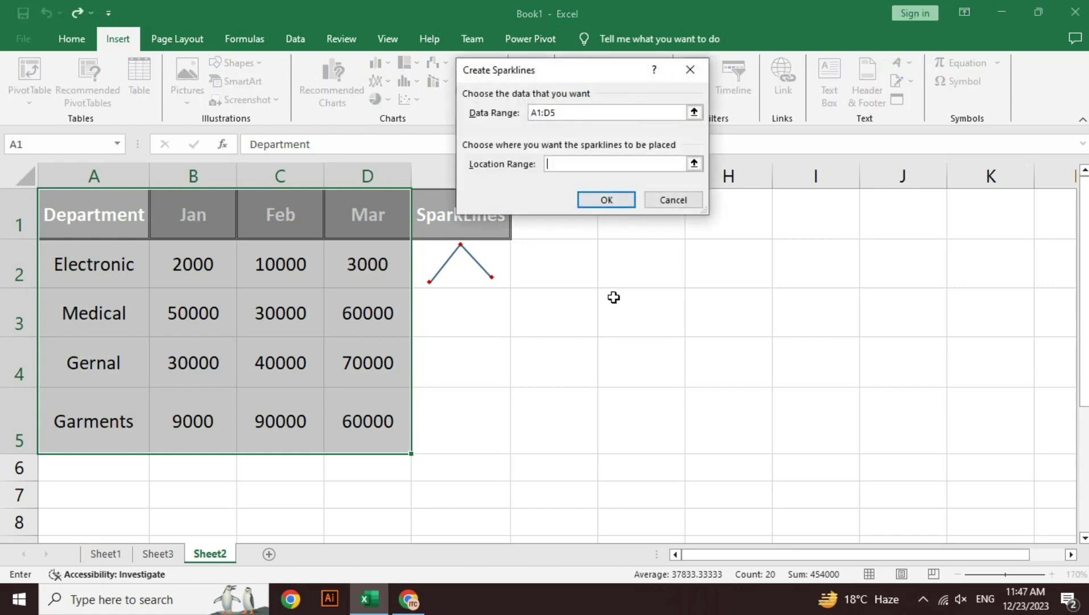
pyautogui.click(611, 359)
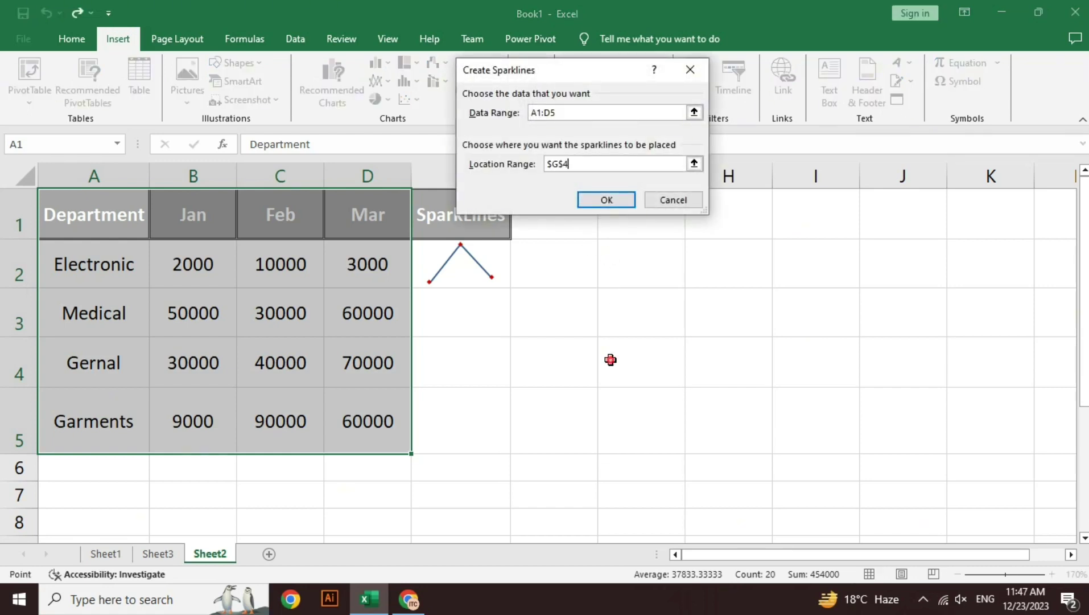
pyautogui.click(608, 201)
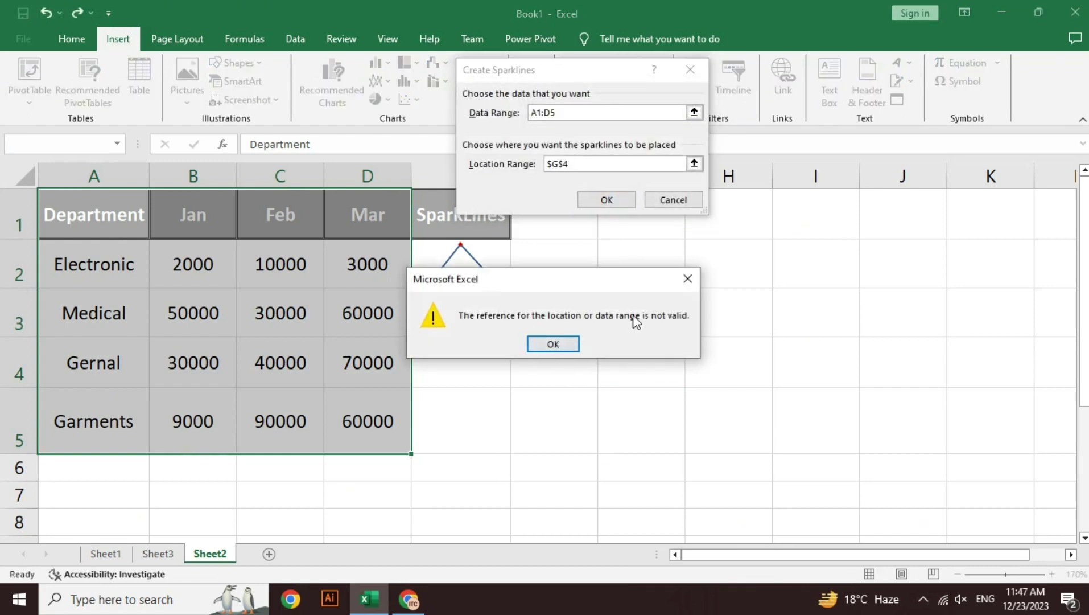
pyautogui.click(565, 345)
pyautogui.click(677, 199)
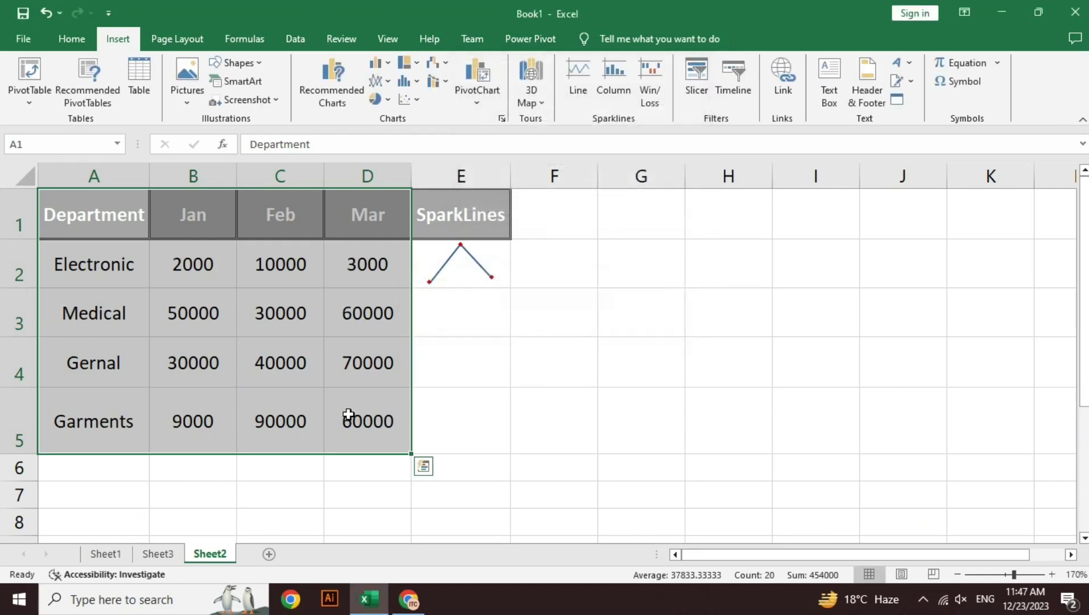
pyautogui.click(365, 327)
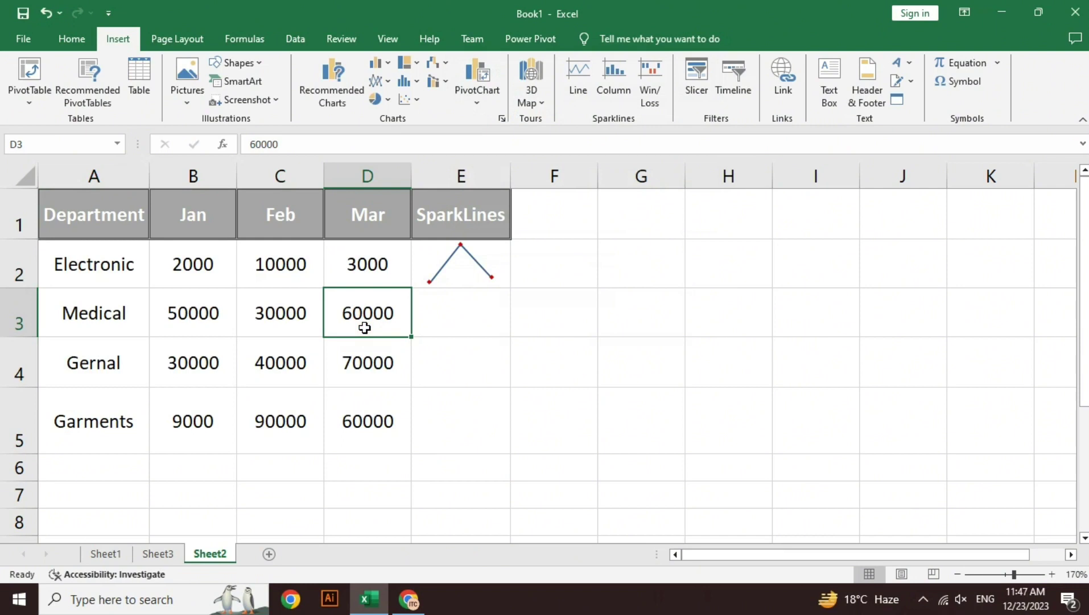
pyautogui.hotkey('shift', 'Left')
pyautogui.hotkey('shift', 'Left')
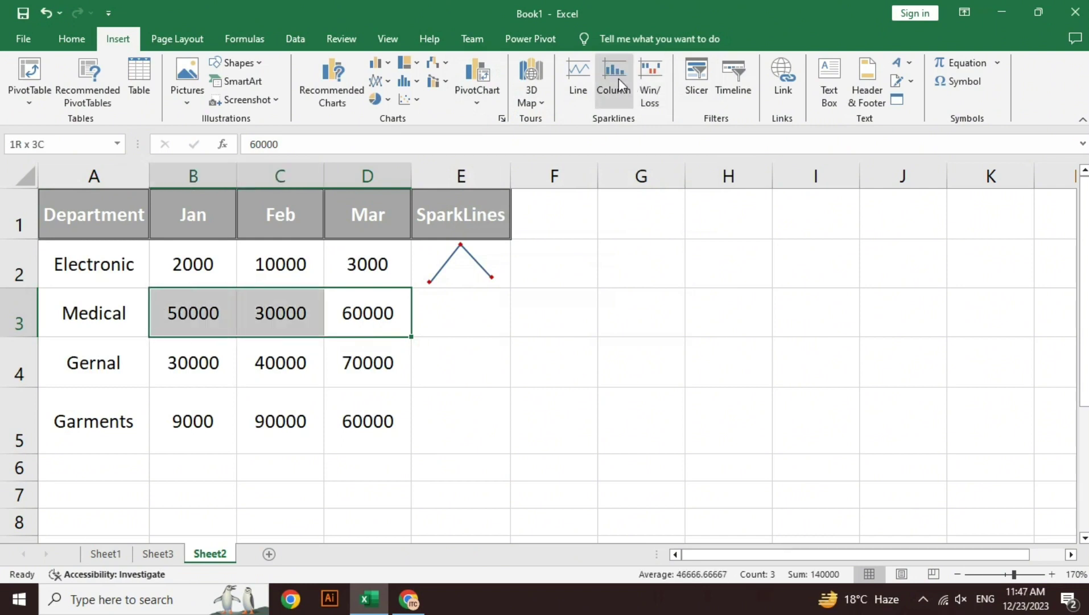
# - Insert a column sparkline for the Medical values into E3
pyautogui.click(618, 78)
pyautogui.click(494, 308)
pyautogui.click(629, 201)
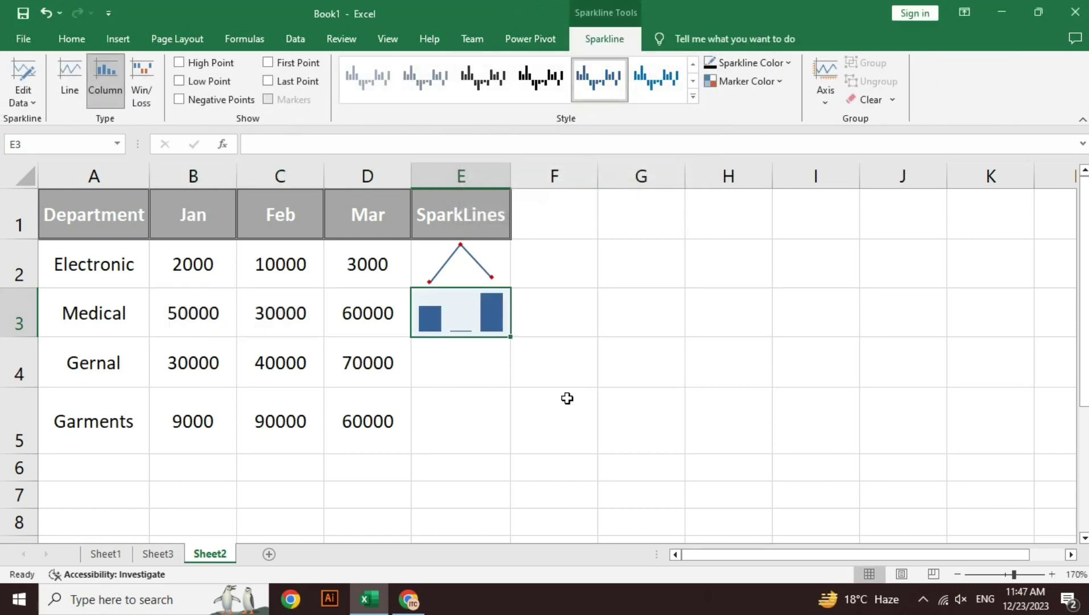
pyautogui.click(555, 398)
pyautogui.click(461, 312)
# - Apply the black sparkline style and colour the E3 sparkline gold
pyautogui.click(531, 84)
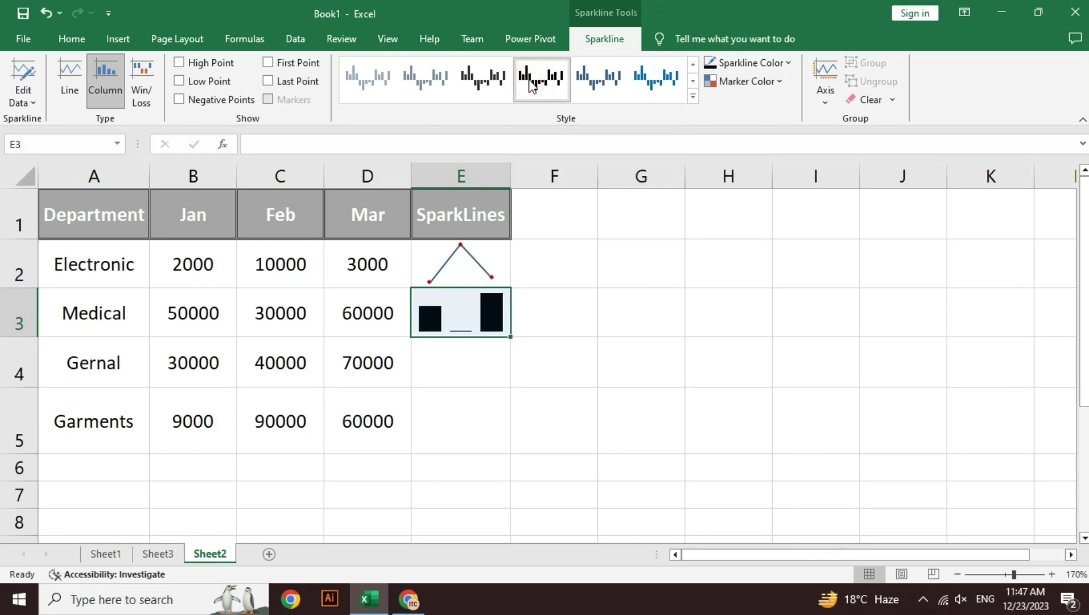
pyautogui.click(778, 61)
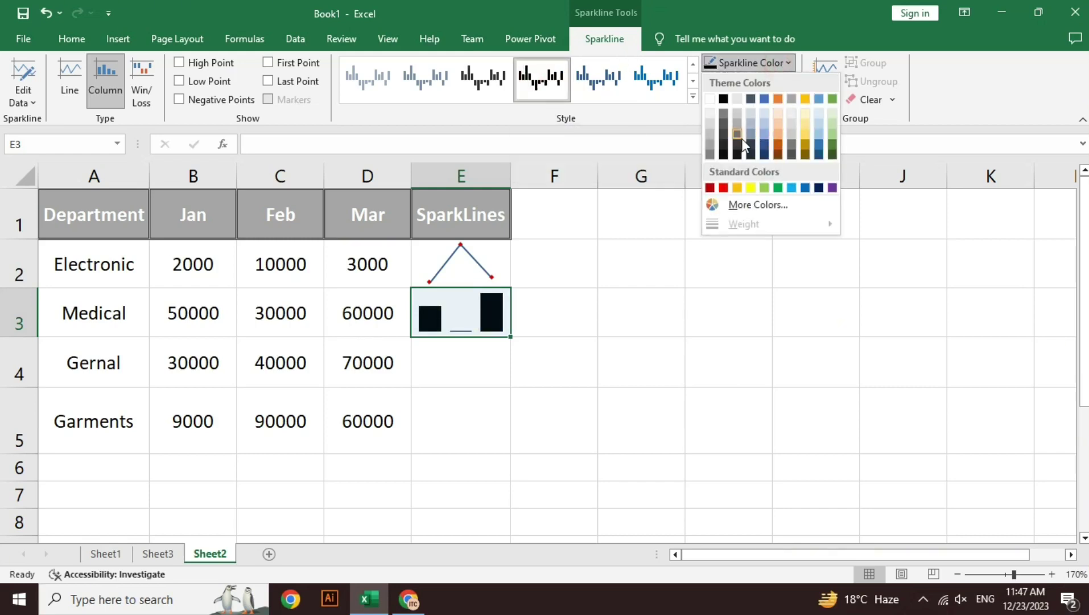
pyautogui.click(734, 188)
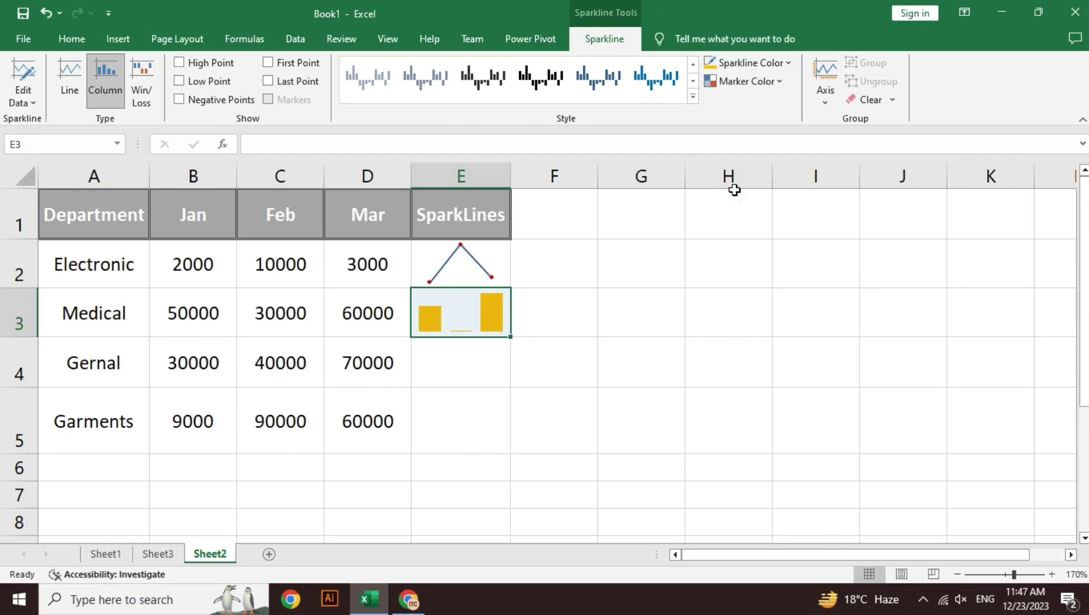
# - Highlight the high, low and negative points on the E3 column sparkline
pyautogui.click(765, 80)
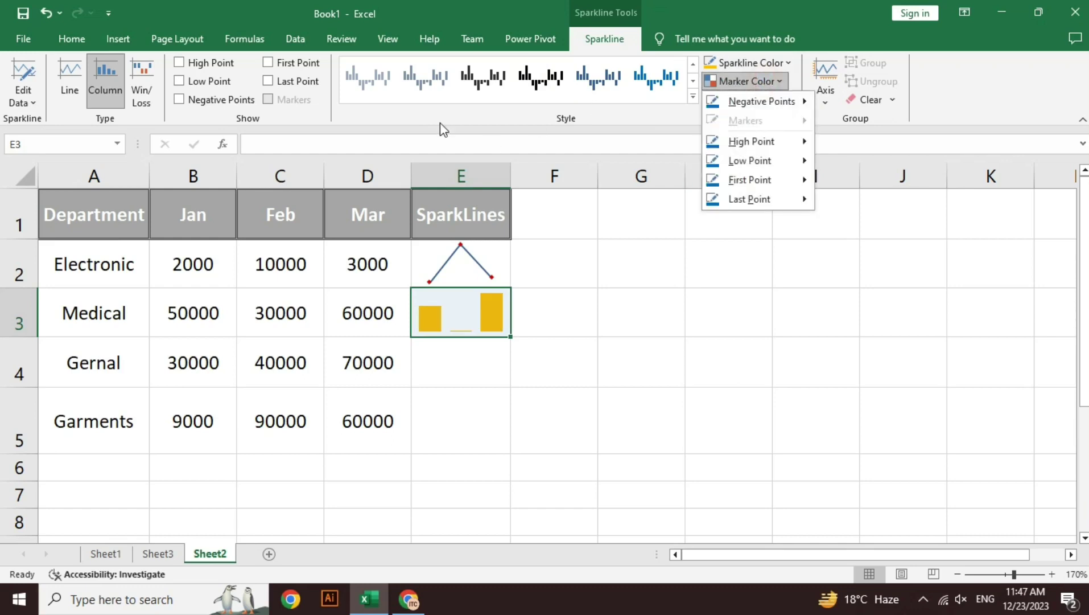
pyautogui.click(194, 61)
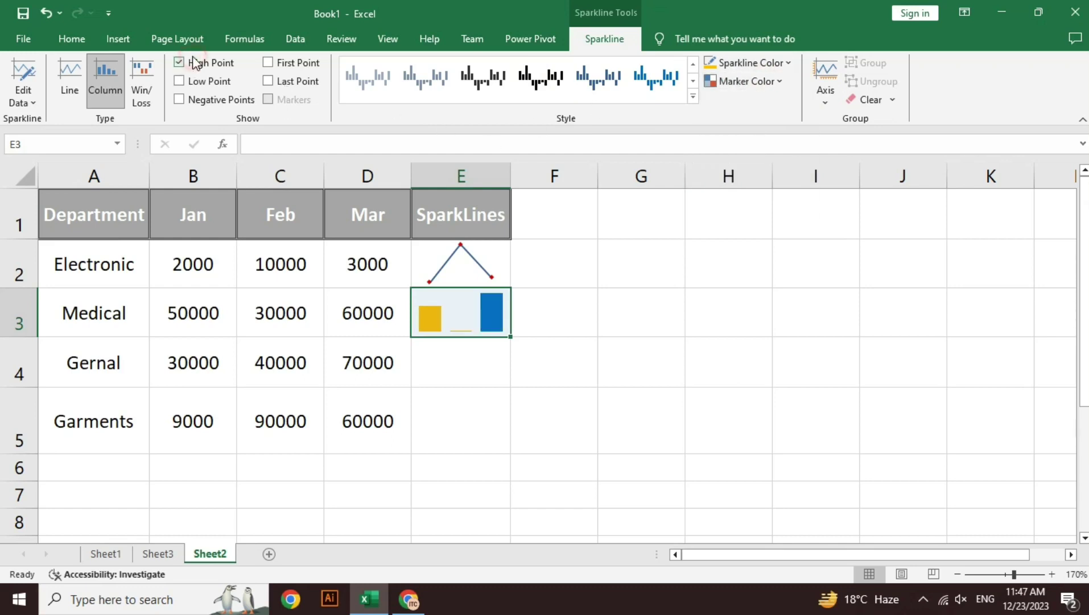
pyautogui.click(194, 82)
pyautogui.click(200, 106)
pyautogui.click(461, 269)
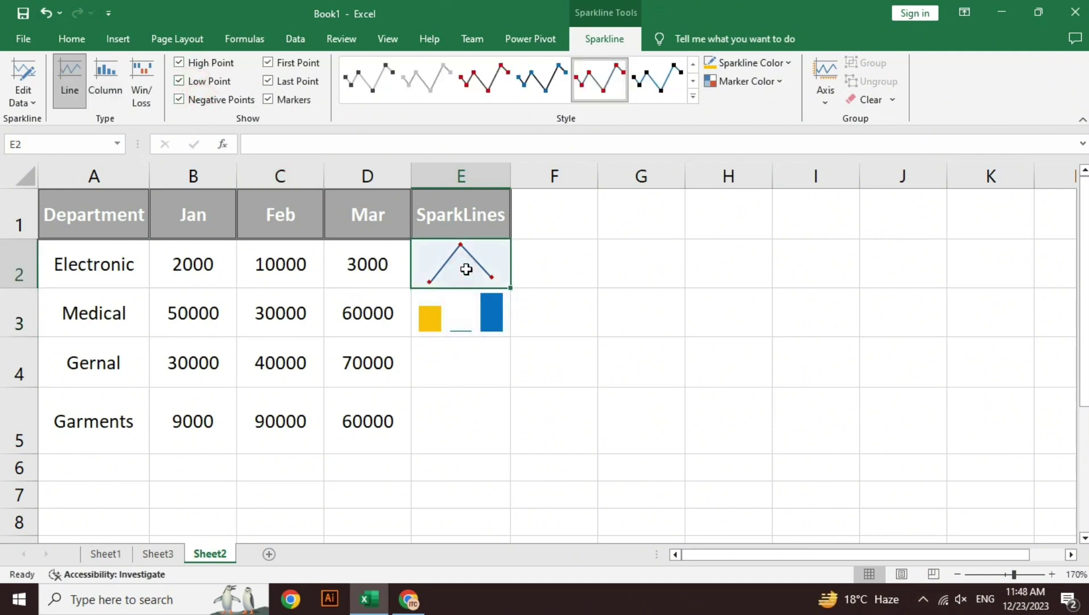
# - Recolour the E2 sparkline's high point, low point (red) and first point markers
pyautogui.click(768, 84)
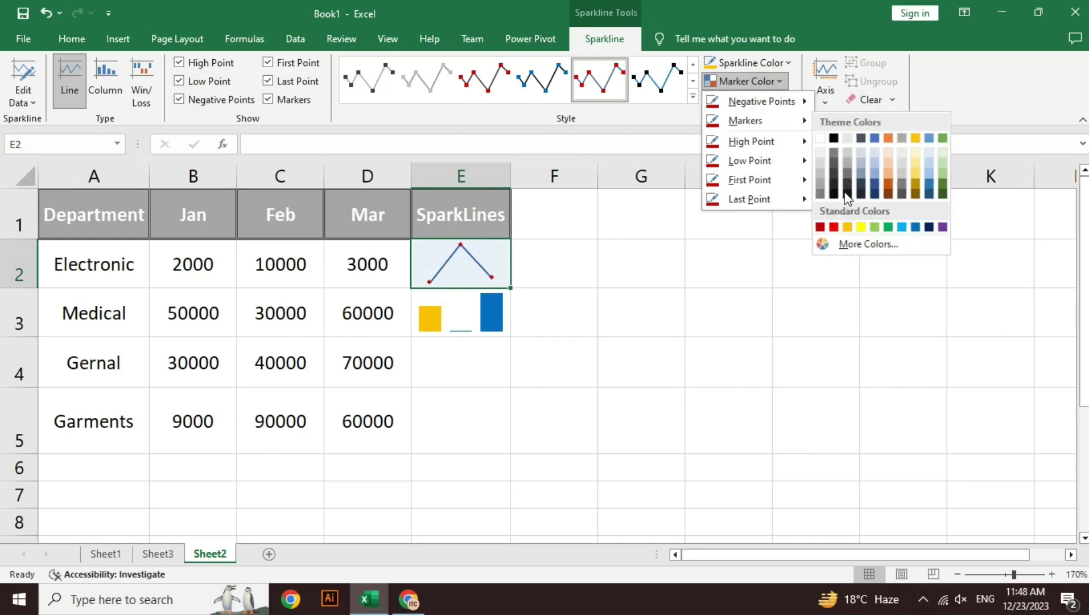
pyautogui.moveTo(752, 141)
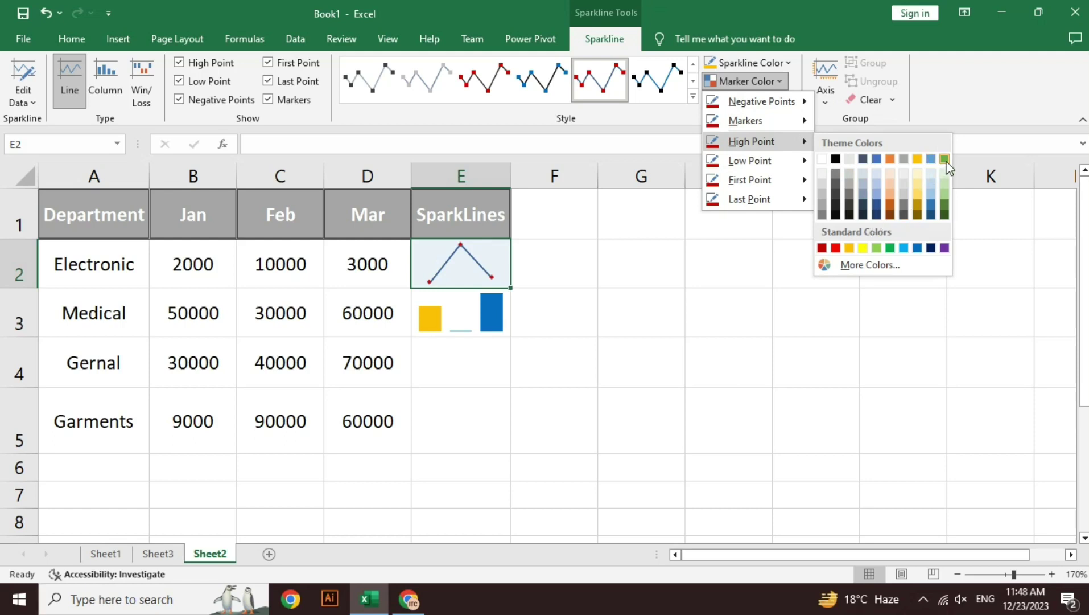
pyautogui.click(944, 161)
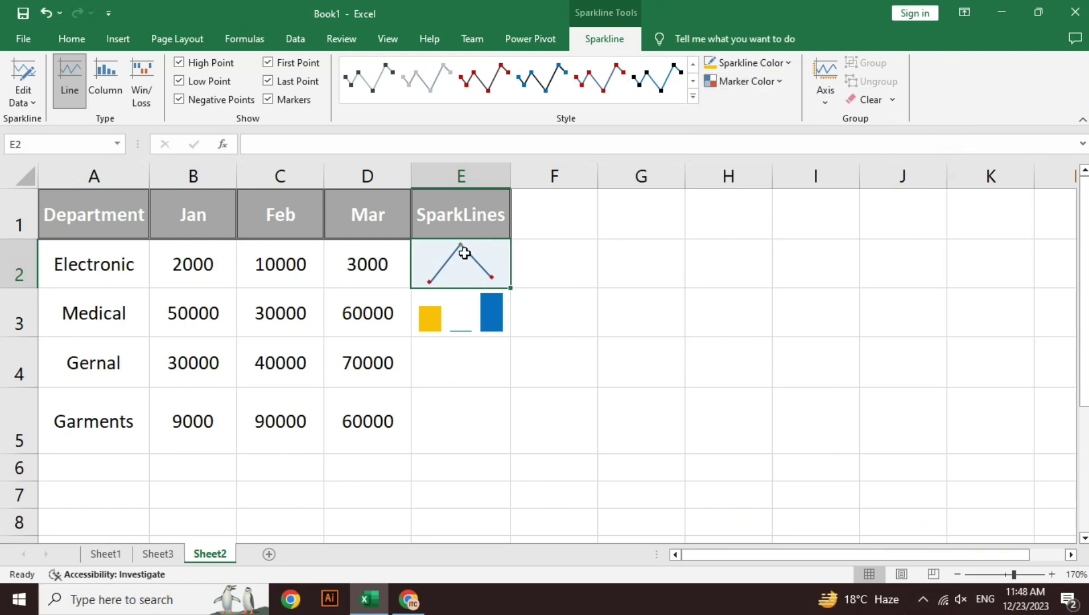
pyautogui.click(766, 61)
pyautogui.click(761, 28)
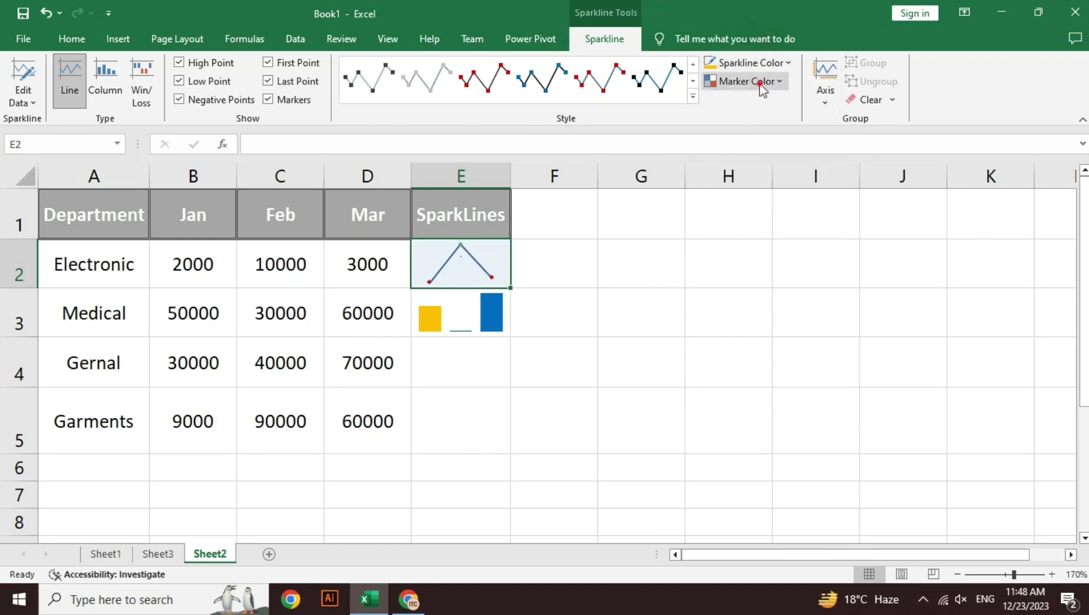
pyautogui.click(763, 82)
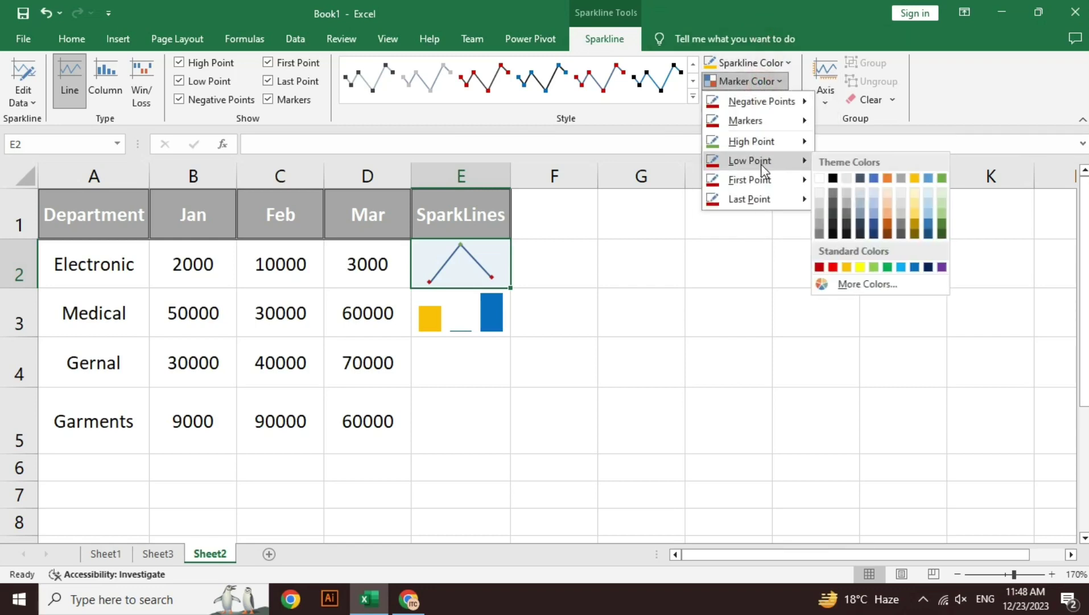
pyautogui.moveTo(749, 161)
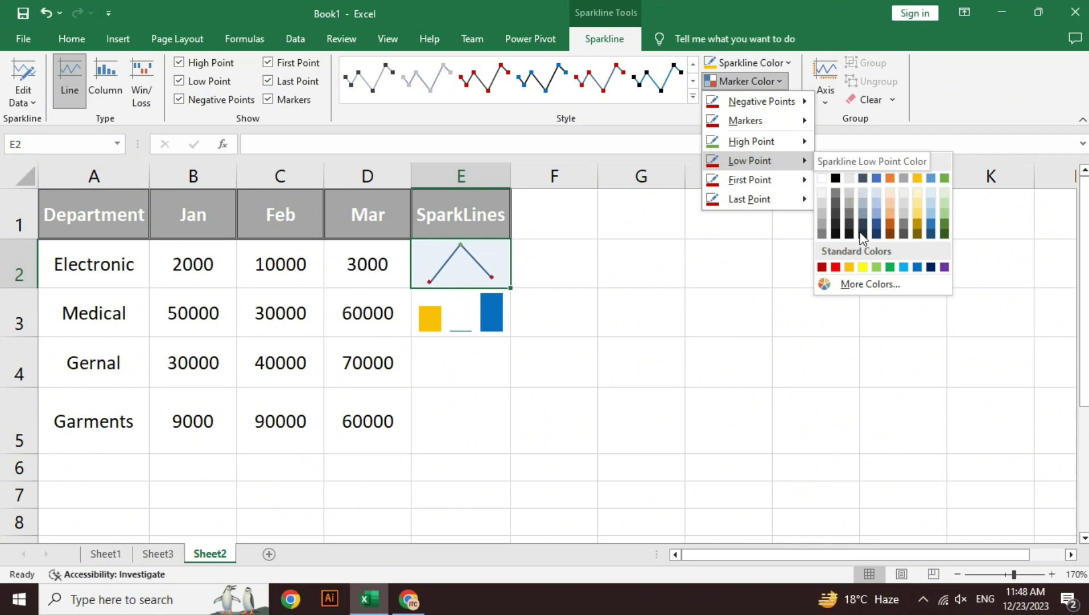
pyautogui.click(835, 268)
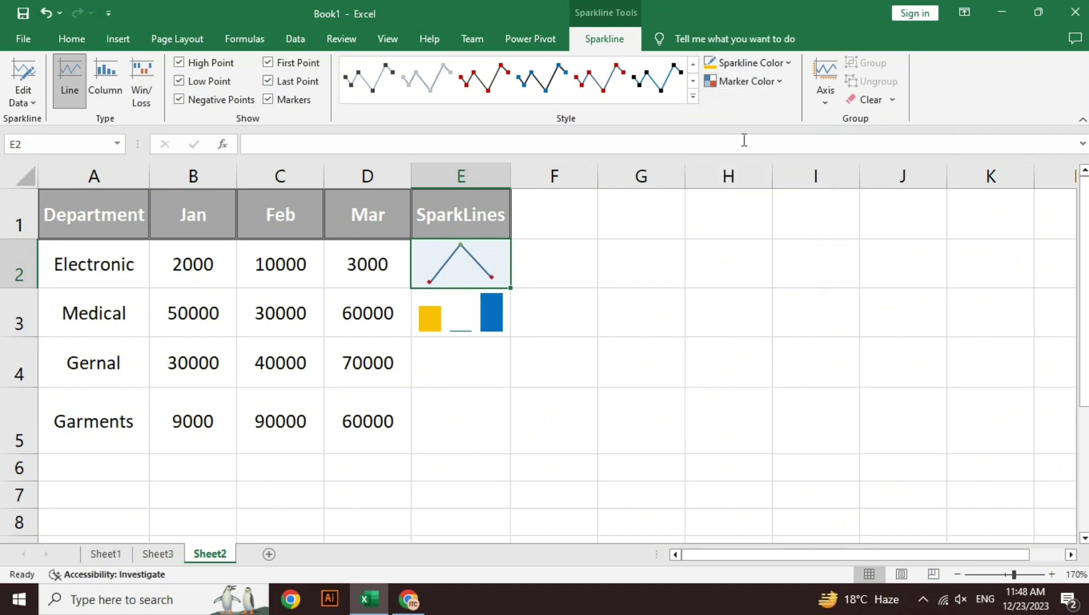
pyautogui.click(757, 84)
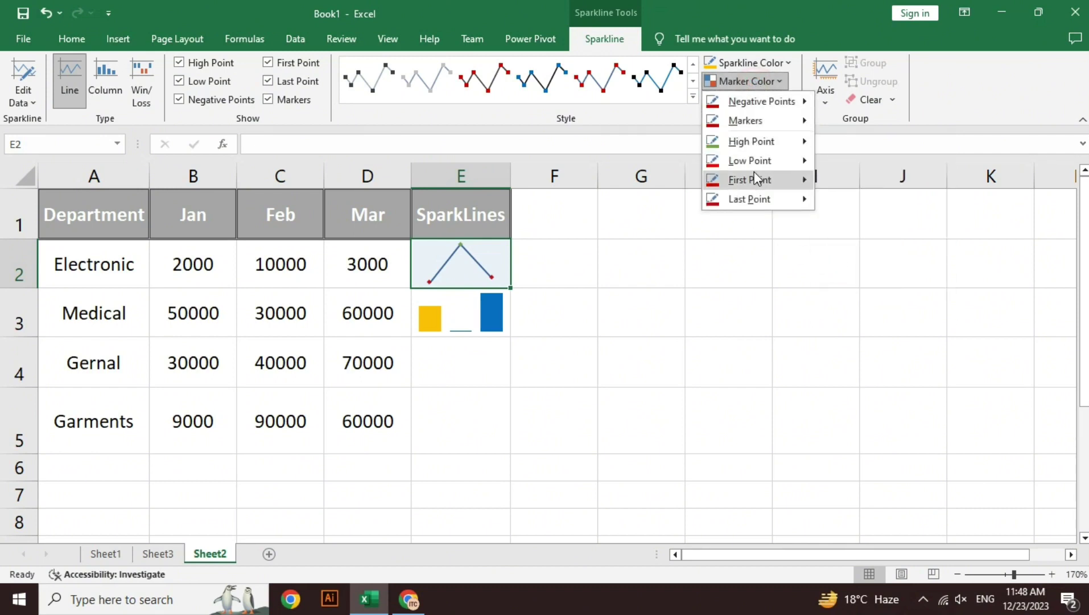
pyautogui.moveTo(749, 180)
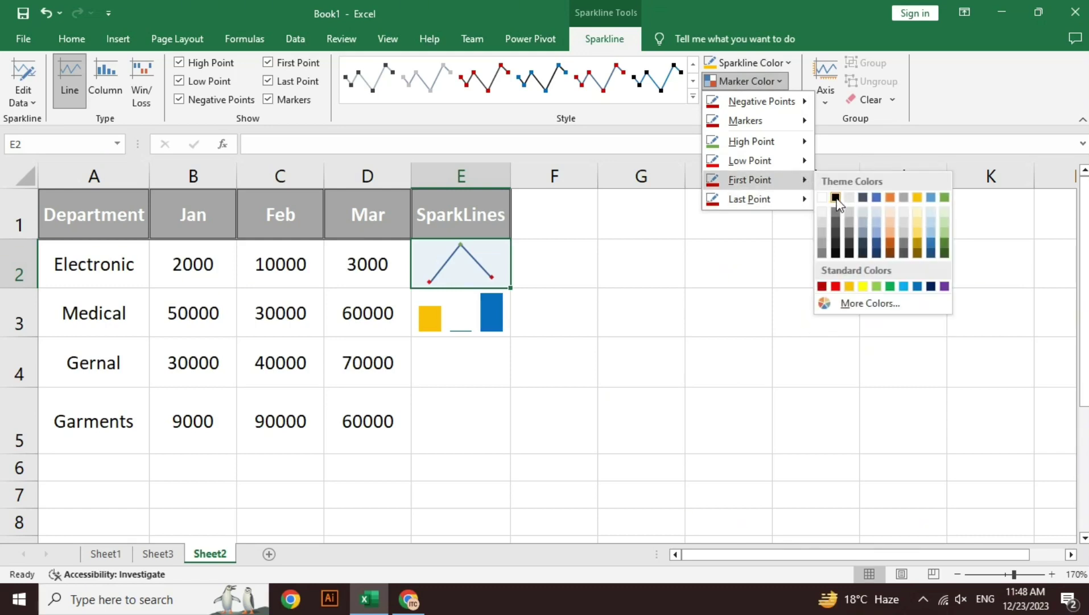
pyautogui.click(836, 216)
pyautogui.click(628, 265)
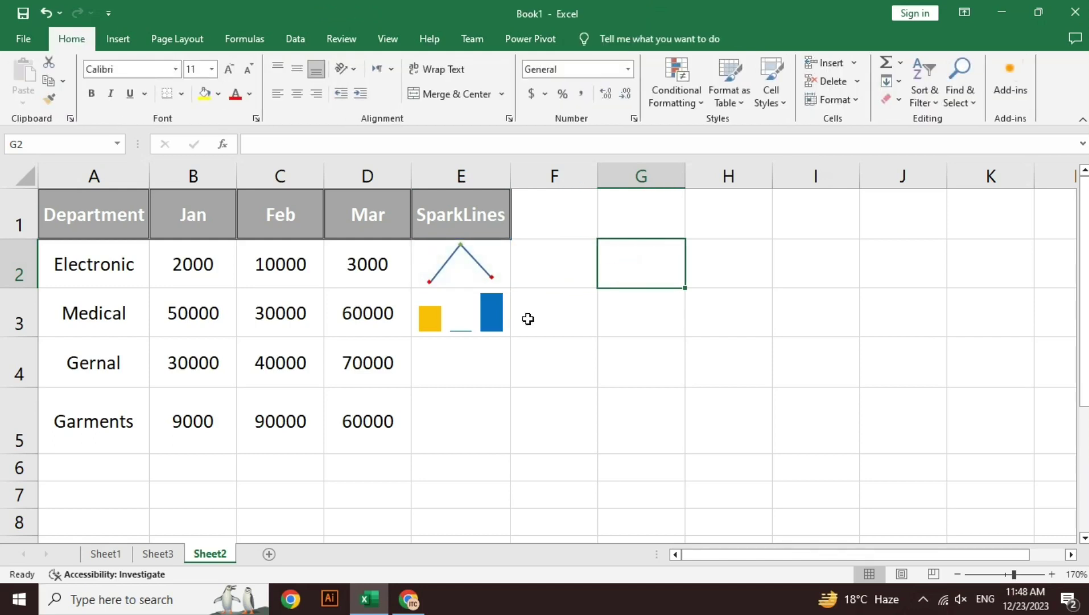
# - Insert a win/loss sparkline from Gernal's B4:D4 values into E4
pyautogui.moveTo(370, 364); pyautogui.dragTo(212, 367)
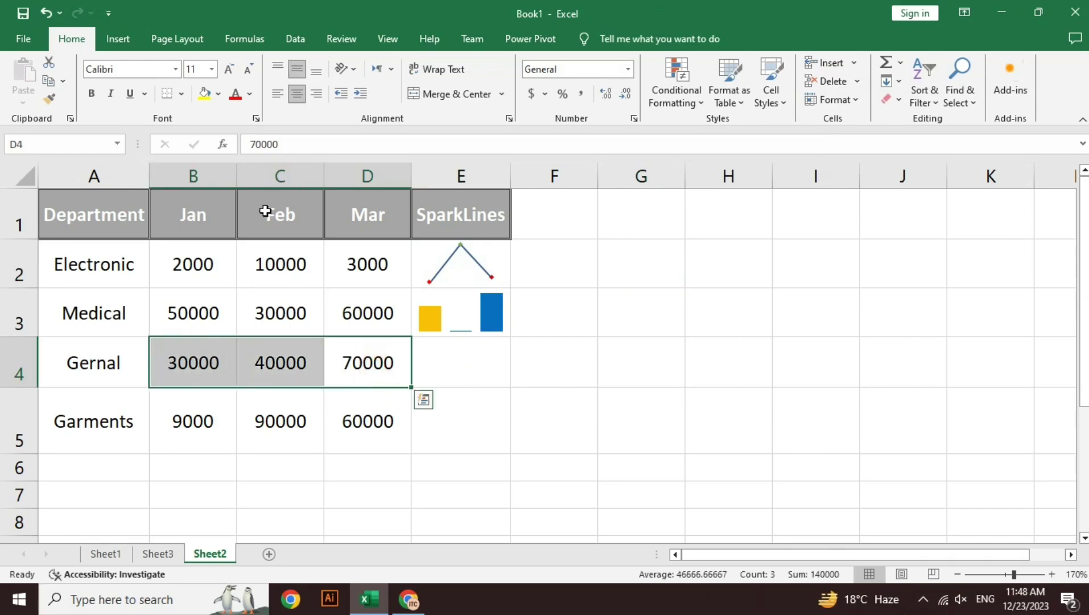
pyautogui.click(130, 39)
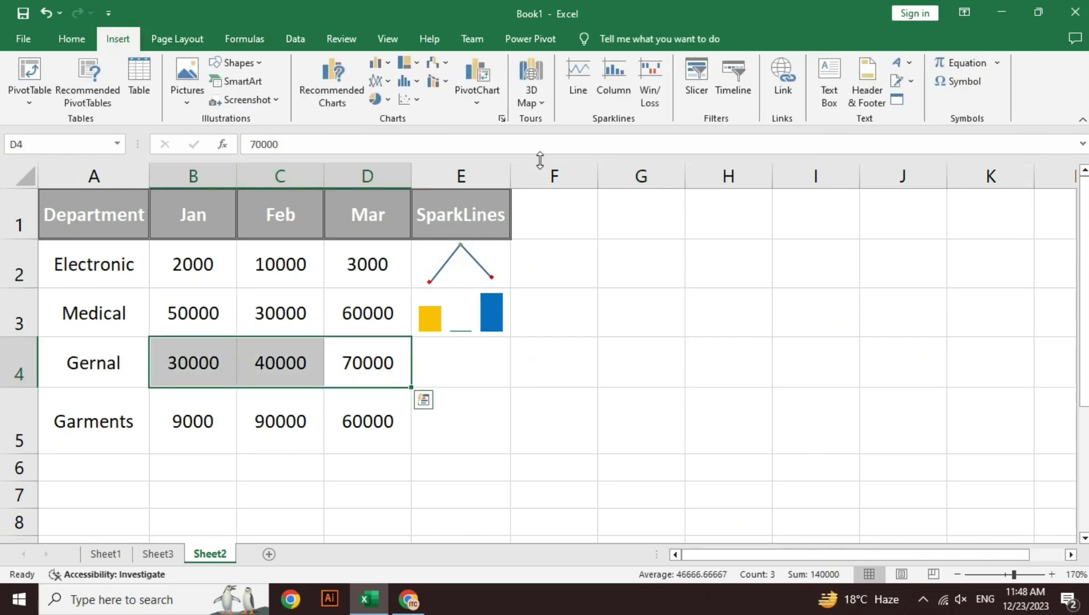
pyautogui.click(649, 91)
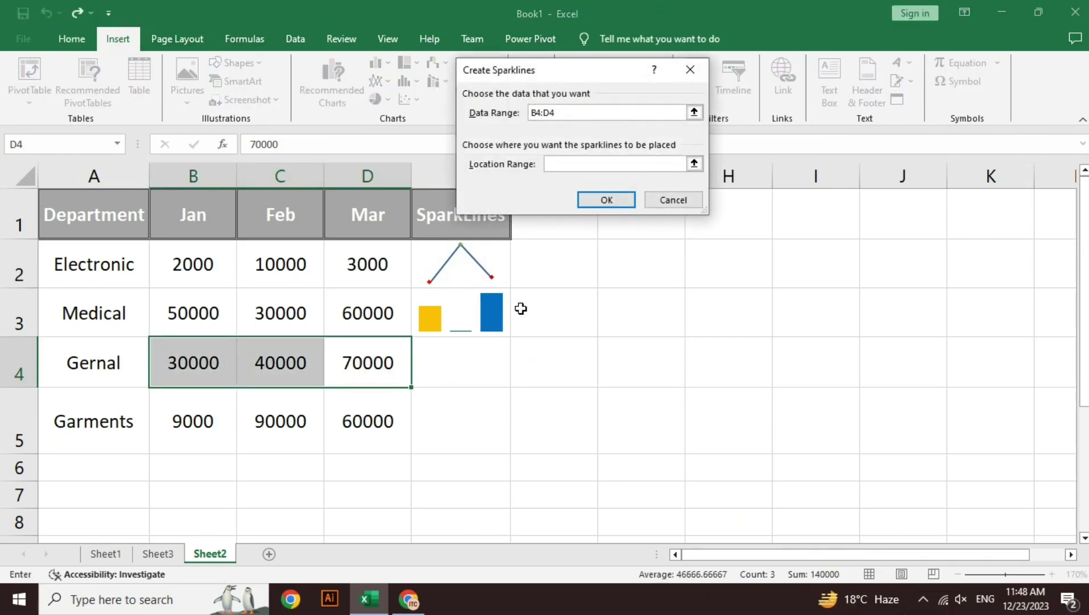
pyautogui.click(478, 372)
pyautogui.click(603, 200)
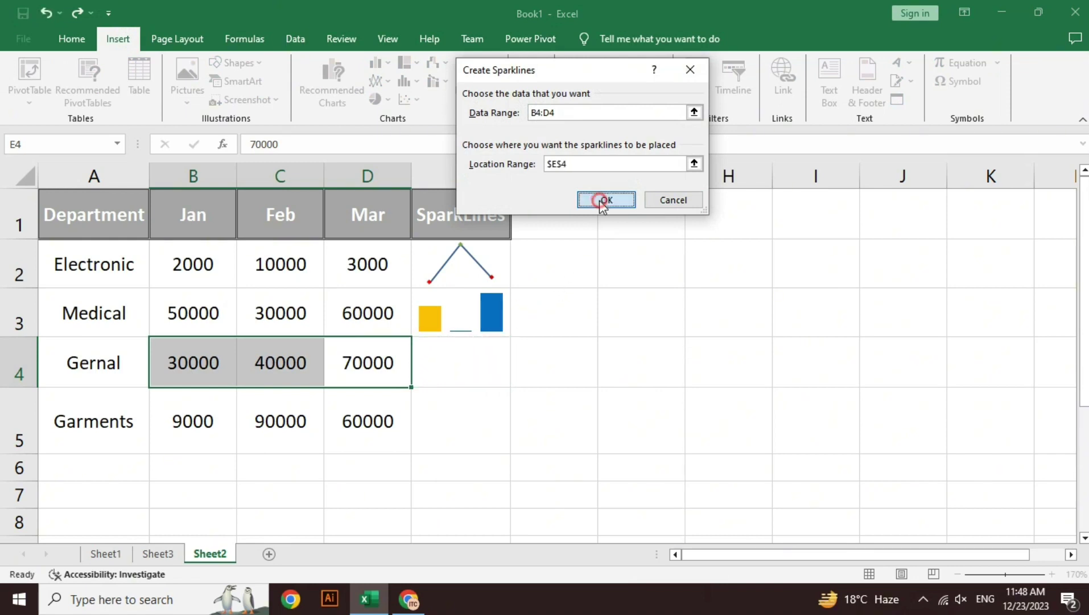
pyautogui.click(633, 332)
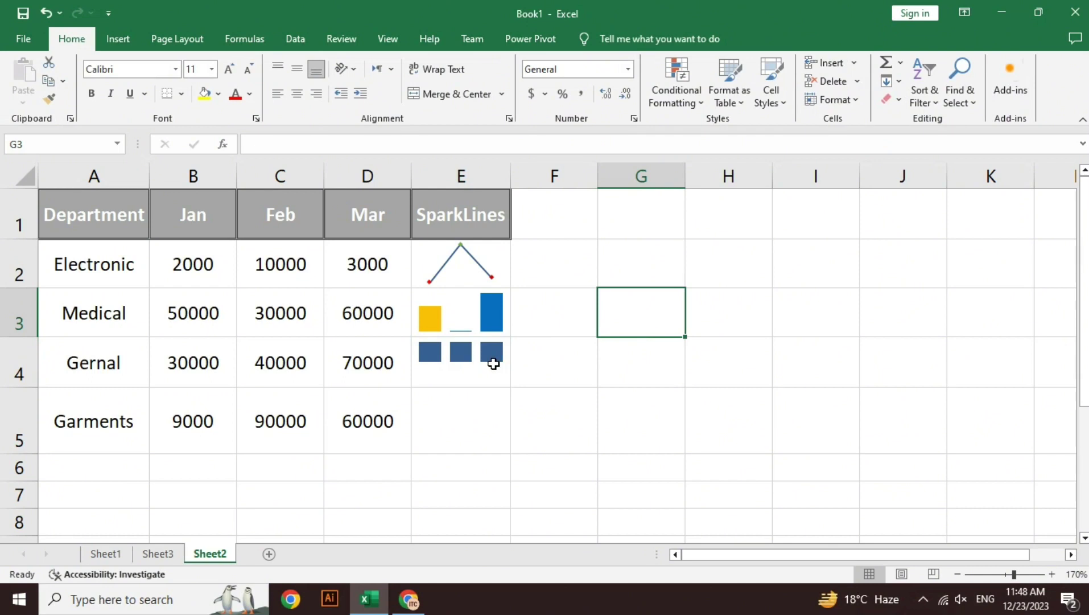
pyautogui.click(117, 38)
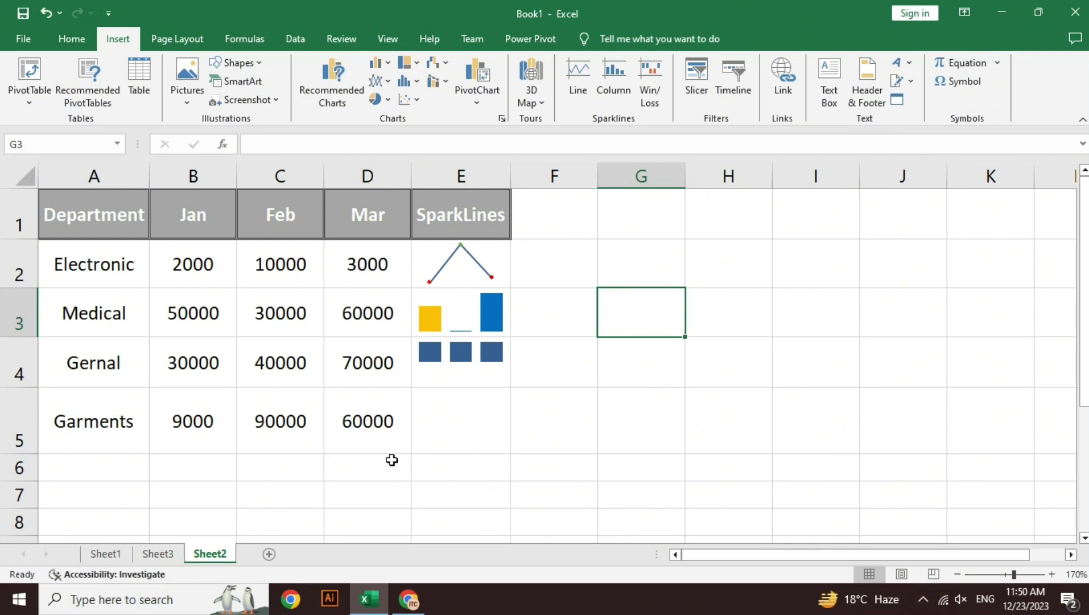
# - Switch via Sheet3 to Sheet1's Areas, Sales, Expenses and Profit table and select E9
pyautogui.click(178, 554)
pyautogui.click(106, 554)
pyautogui.click(395, 404)
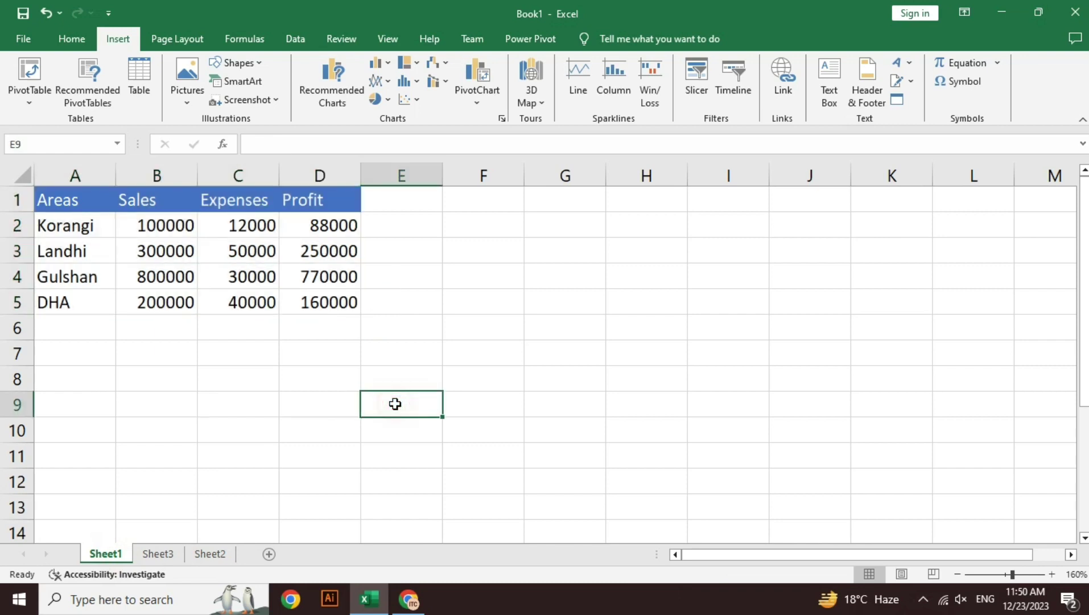